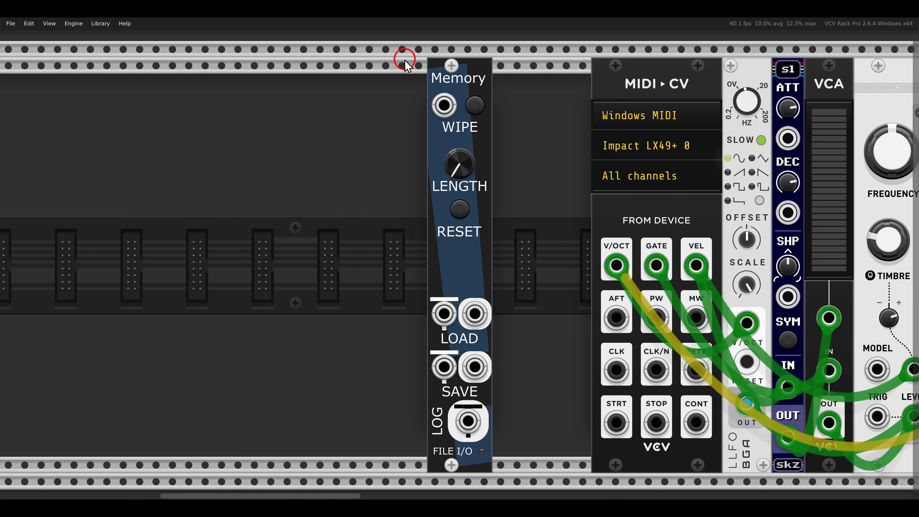
drag(403, 59, 508, 99)
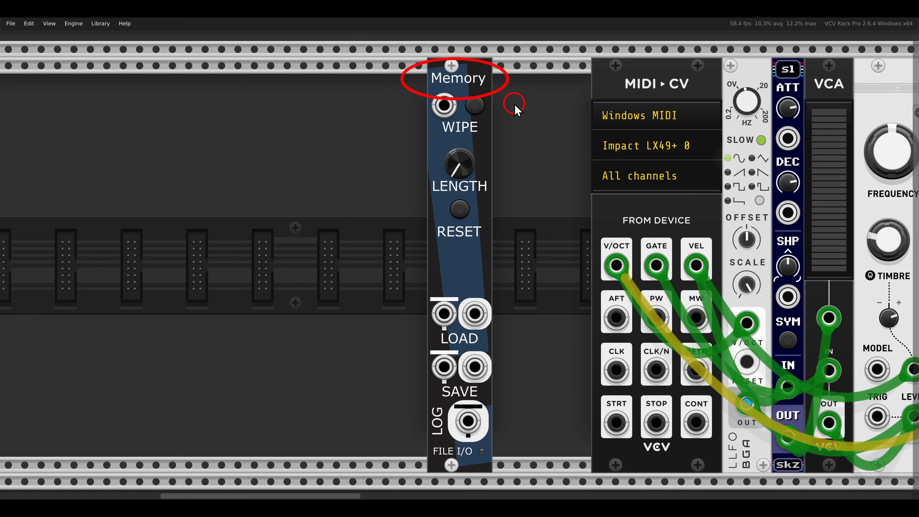
key(Escape)
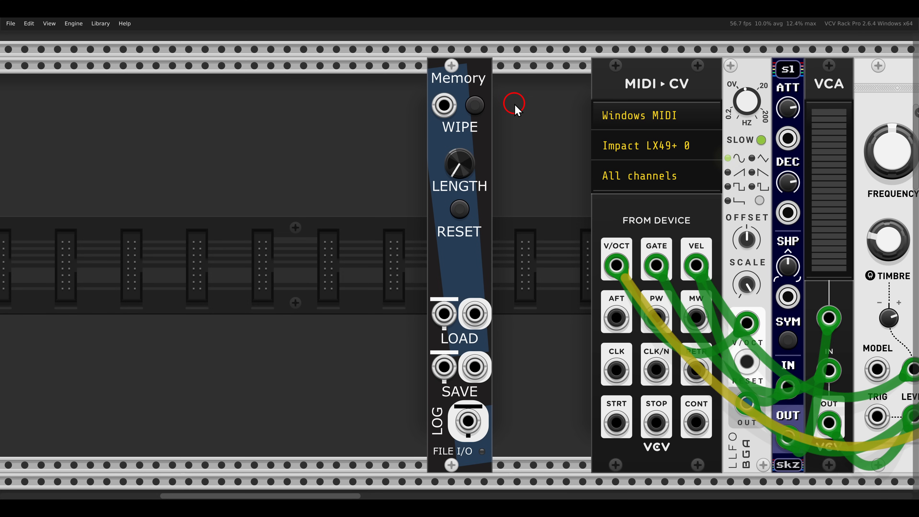
- Move the Memory module aside, add Embellish and Ruminate modules, and butt them against it in one continuous row
drag(481, 85, 367, 86)
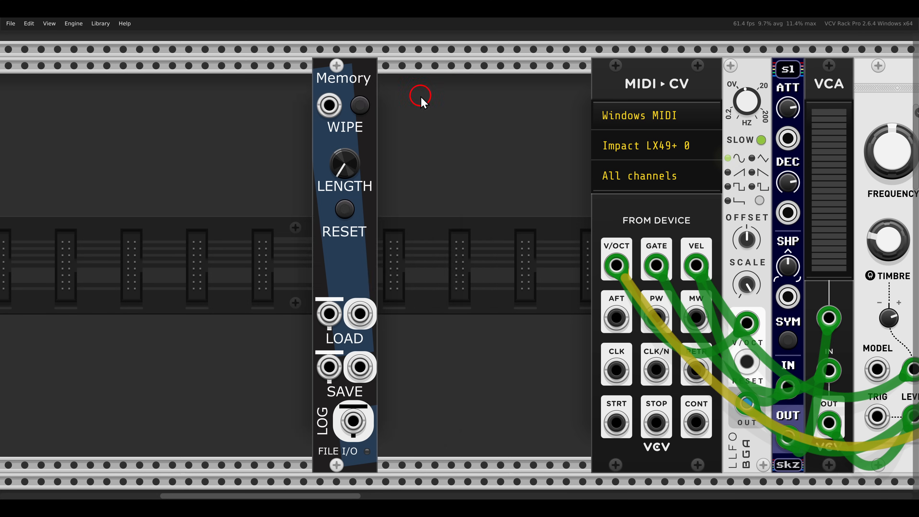
right_click(421, 97)
drag(132, 77, 432, 122)
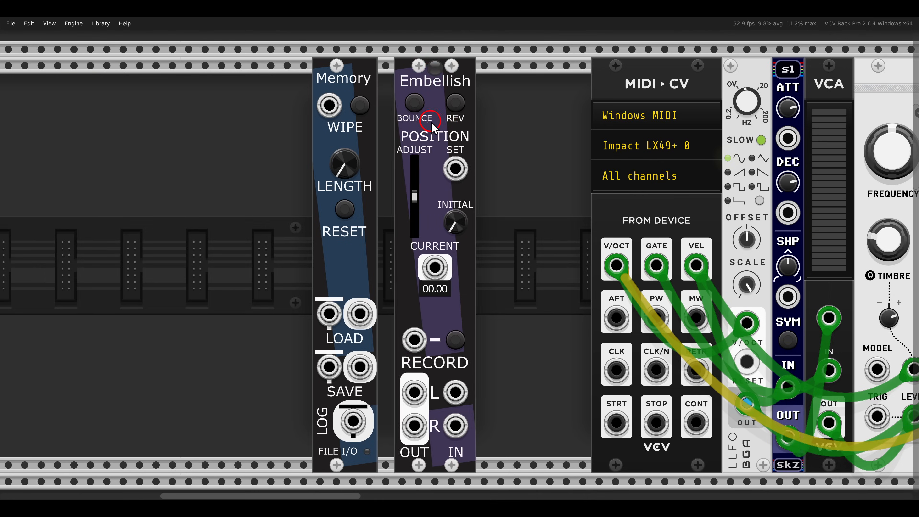
right_click(510, 104)
drag(174, 71, 491, 120)
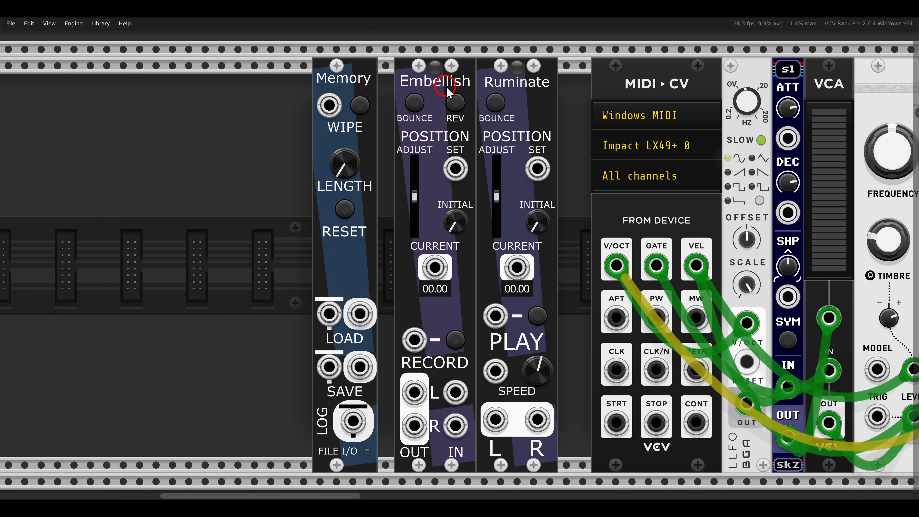
drag(449, 87, 432, 87)
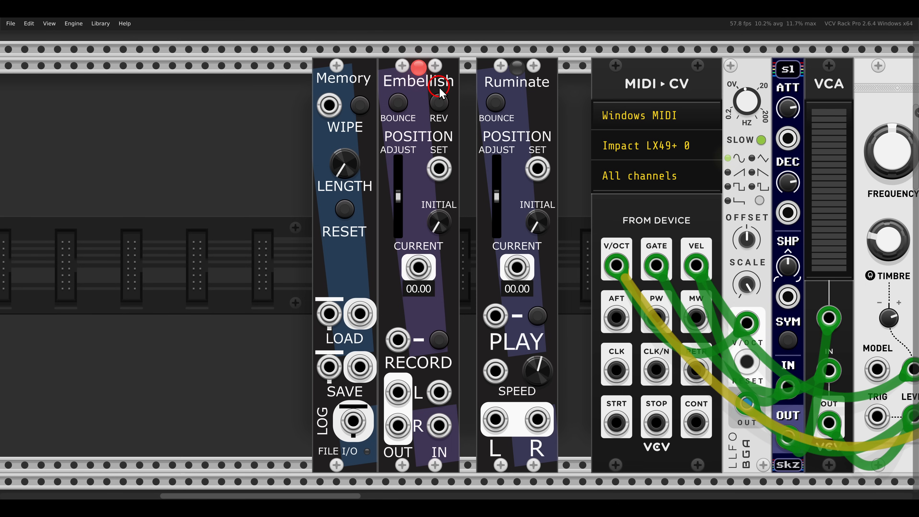
drag(529, 91, 506, 99)
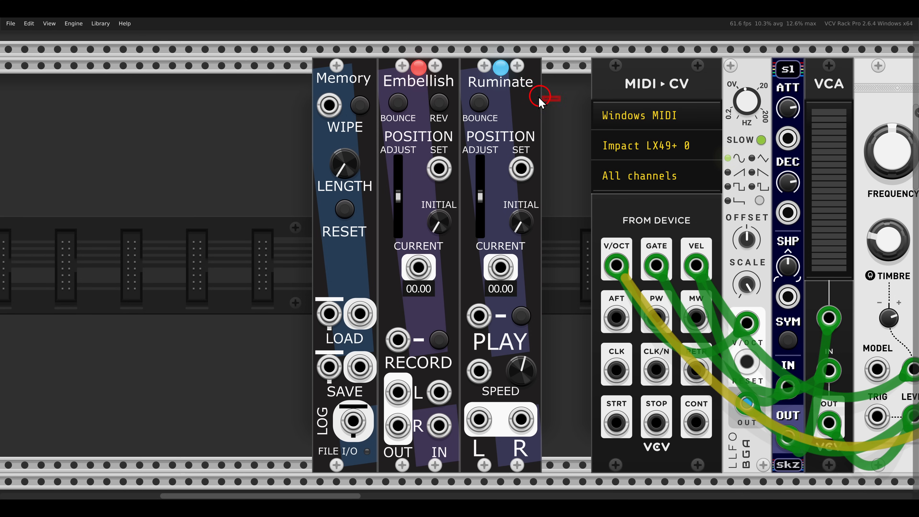
- Shift Memory, Embellish and Ruminate together to make room, and add a Depict module directly after Ruminate
drag(545, 98, 363, 90)
drag(471, 86, 356, 91)
right_click(467, 101)
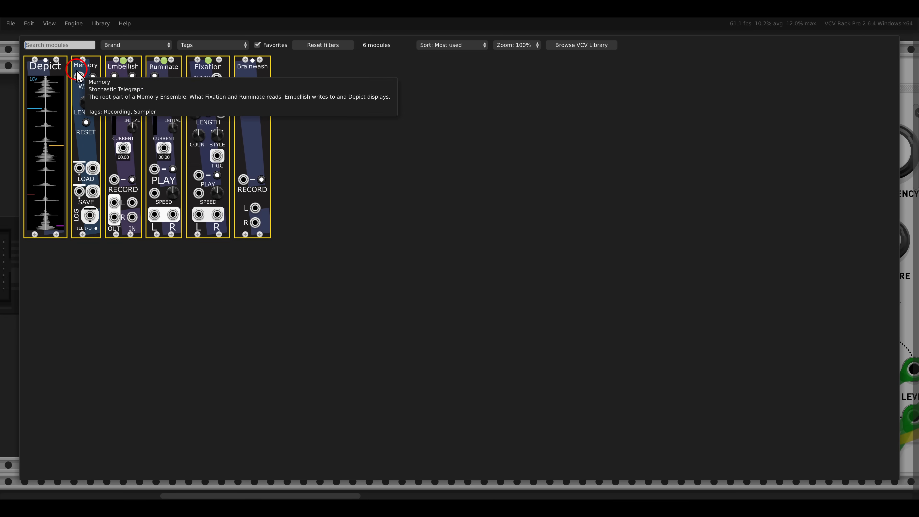
click(47, 79)
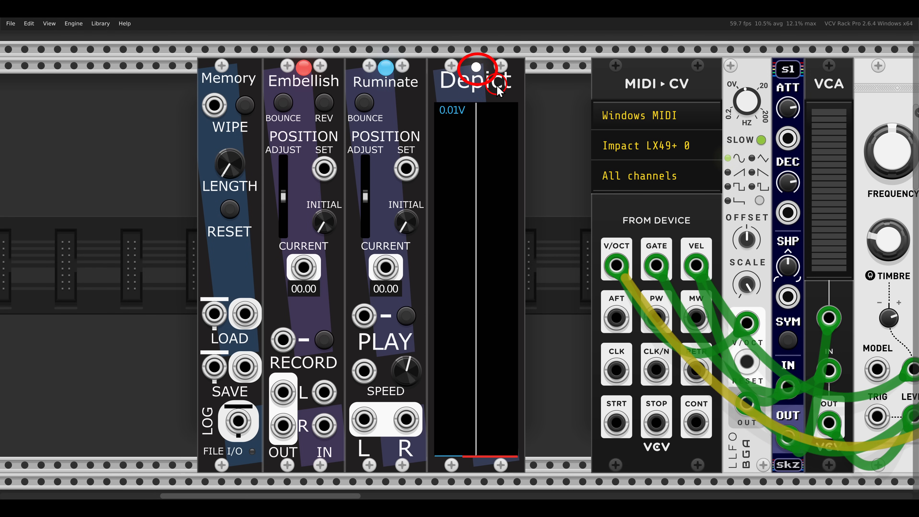
- Patch Bassmaster's stereo outputs into Embellish's L and R inputs, and Ruminate's L and R outputs into channel 2 of VCA MIX 4 STEREO
scroll(542, 141, down, 1)
drag(611, 153, 252, 145)
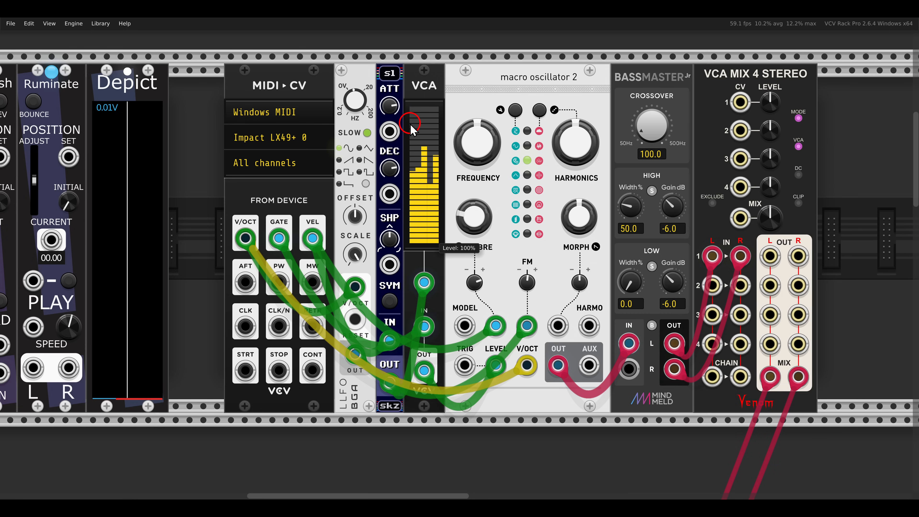
scroll(411, 124, down, 1)
drag(406, 128, 542, 129)
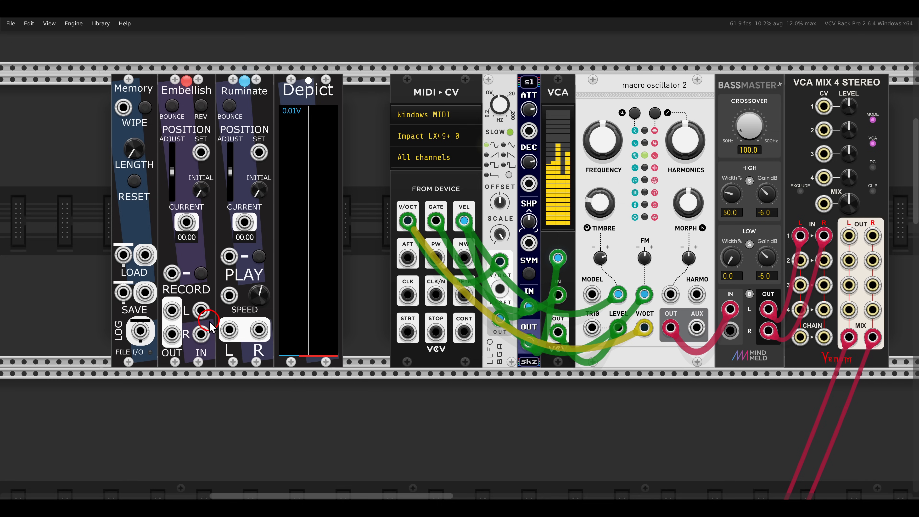
drag(201, 310, 768, 309)
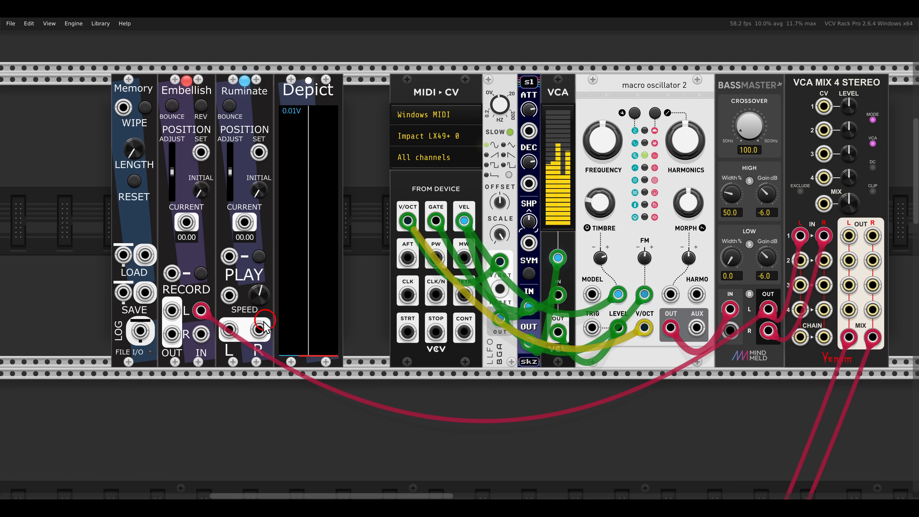
drag(200, 335, 769, 330)
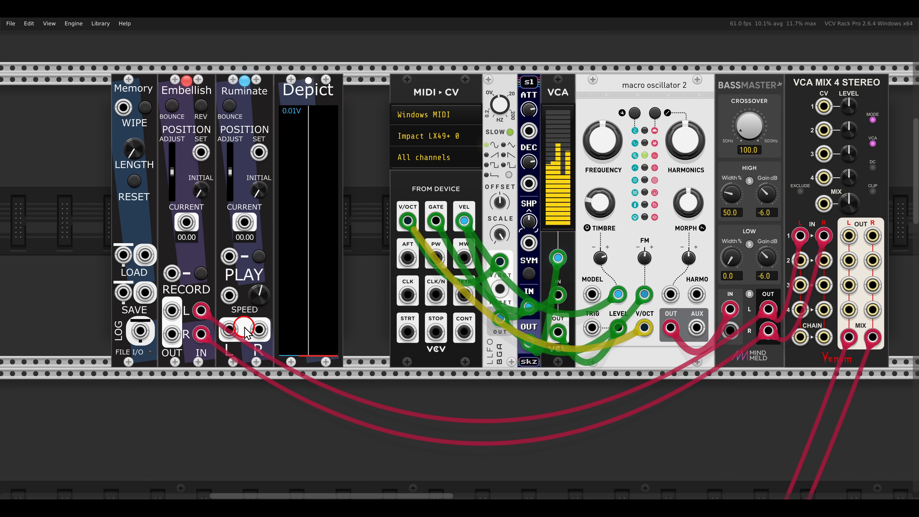
drag(231, 330, 259, 330)
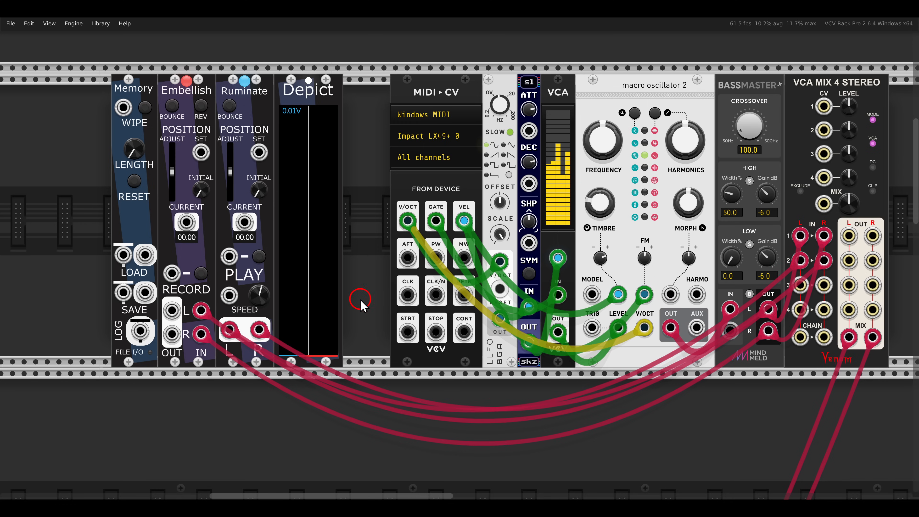
- Try the range of Memory's length setting, choose a short length, and reset the memory to apply it
right_click(139, 93)
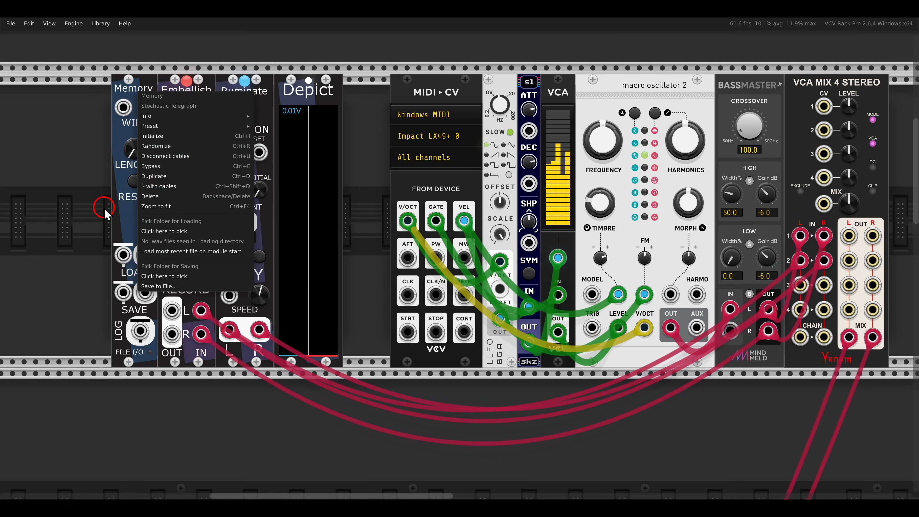
click(158, 207)
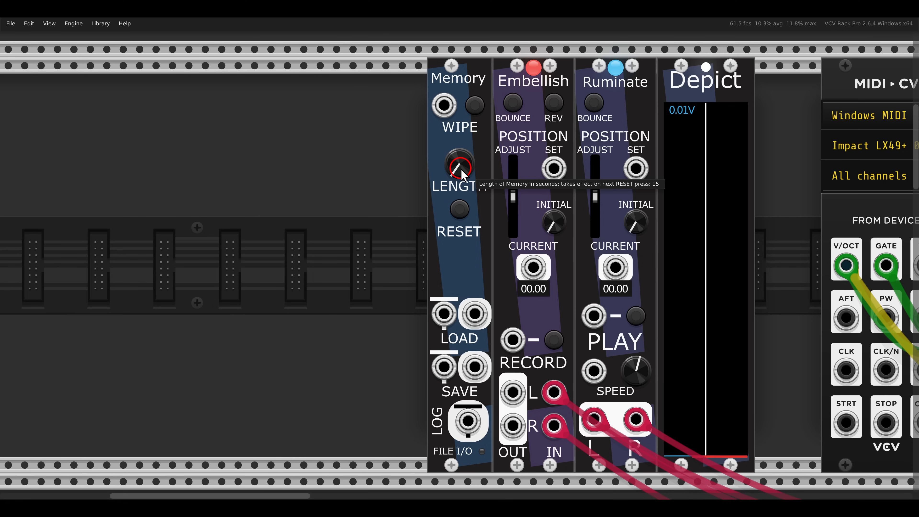
drag(465, 169, 457, 126)
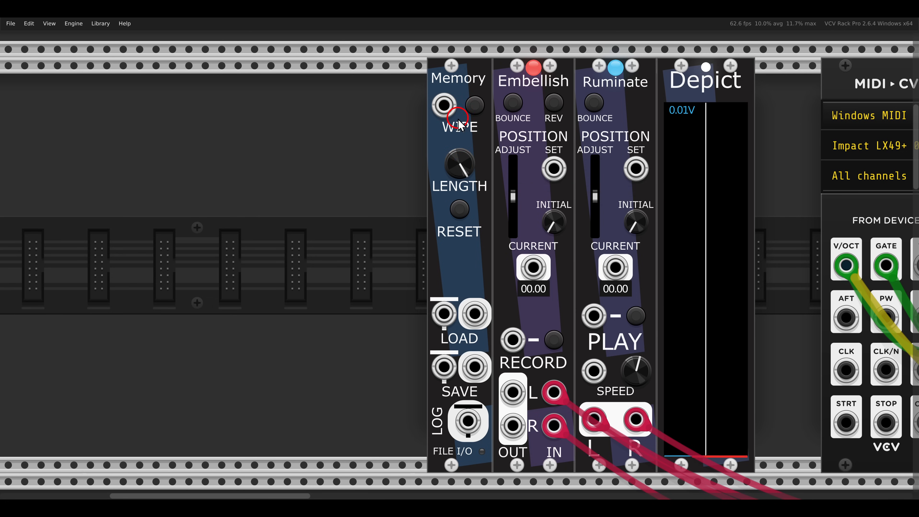
drag(462, 165, 464, 204)
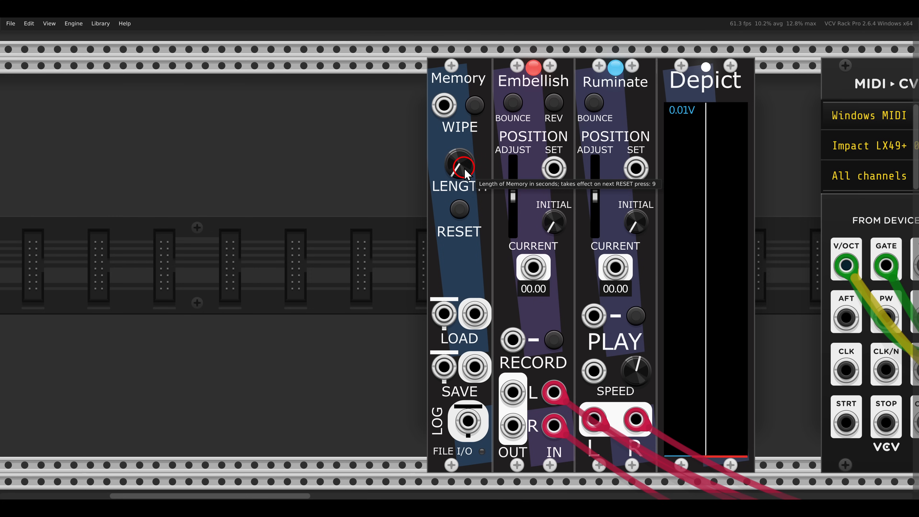
drag(464, 174, 465, 170)
drag(466, 175, 466, 173)
click(461, 215)
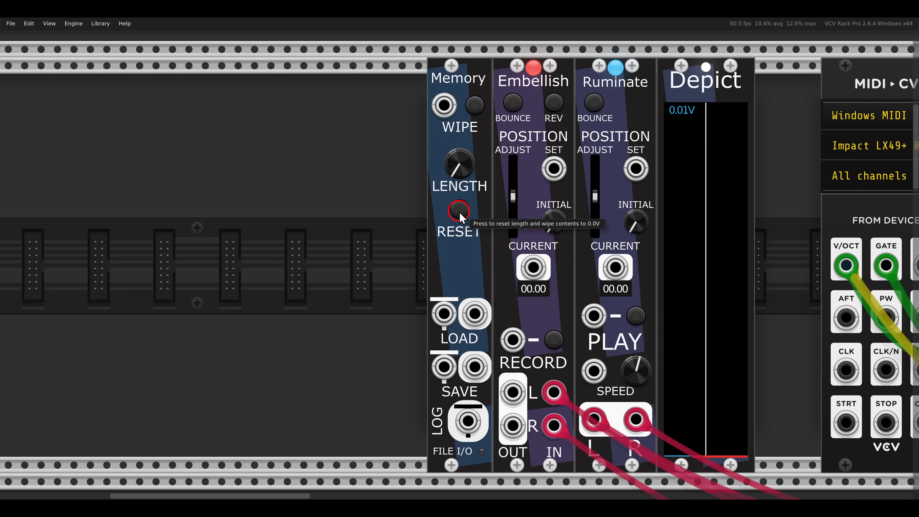
click(407, 192)
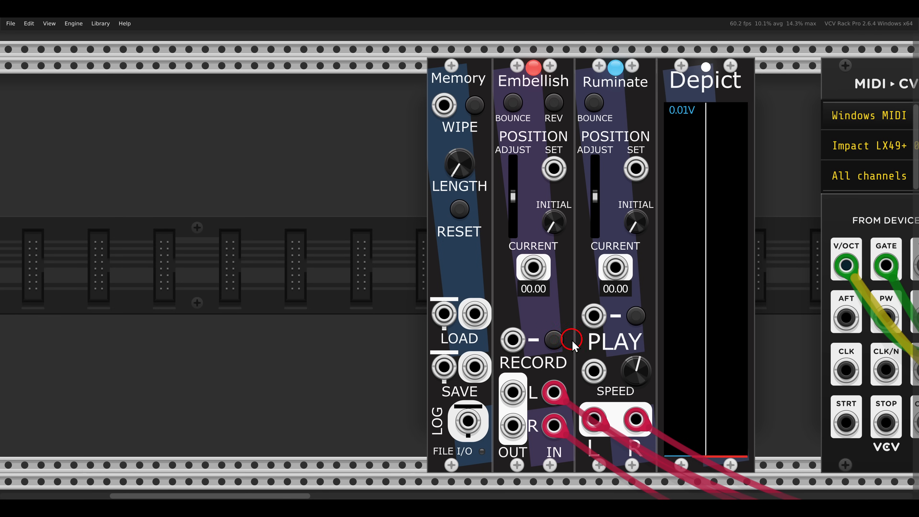
- Record the incoming synth audio into the memory with the Embellish record head, and stop the recording
click(706, 269)
mouse_move(657, 87)
mouse_down()
mouse_move(747, 366)
mouse_move(759, 461)
mouse_up()
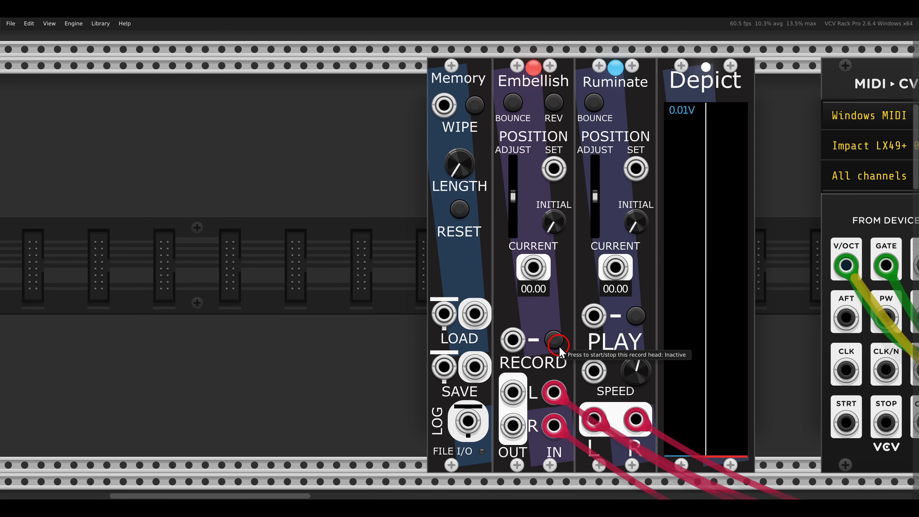
click(554, 341)
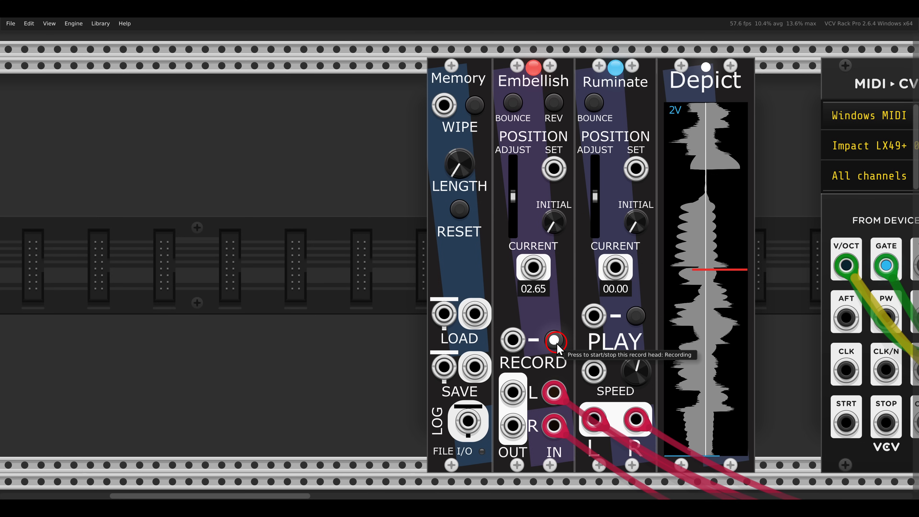
click(555, 341)
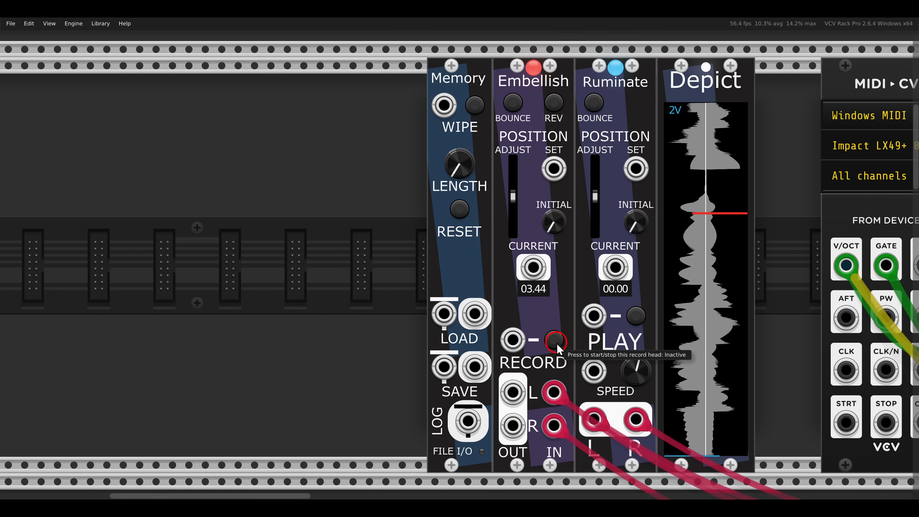
- Start playback on the Ruminate module and set its playback speed to -1
click(638, 315)
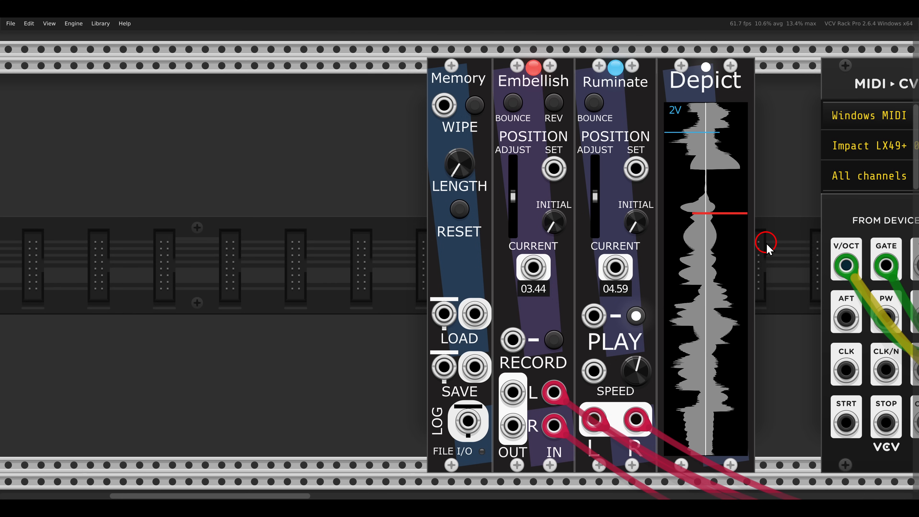
mouse_move(636, 371)
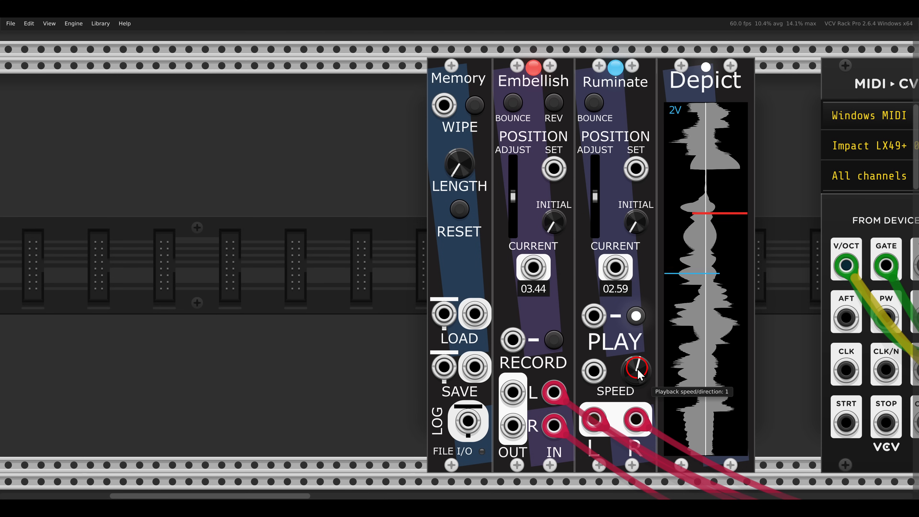
right_click(638, 375)
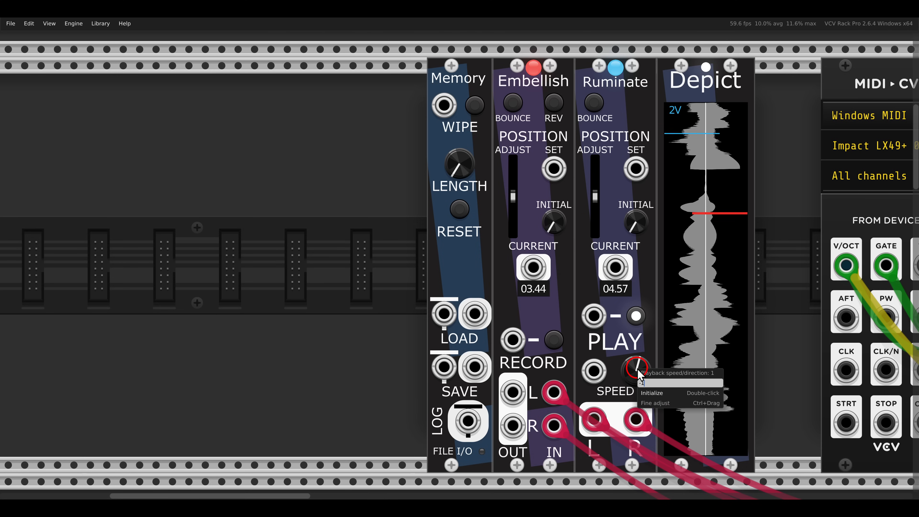
key(Return)
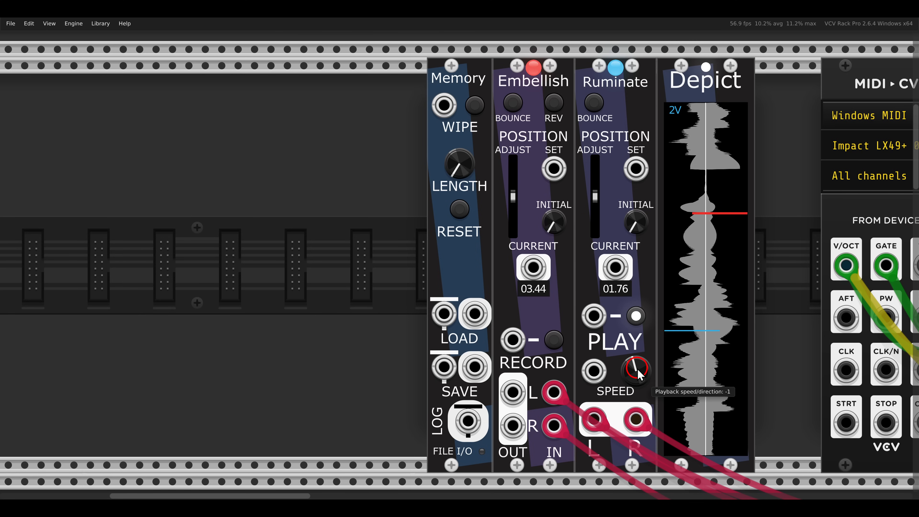
- Set Ruminate's playback speed to -0.5
right_click(638, 370)
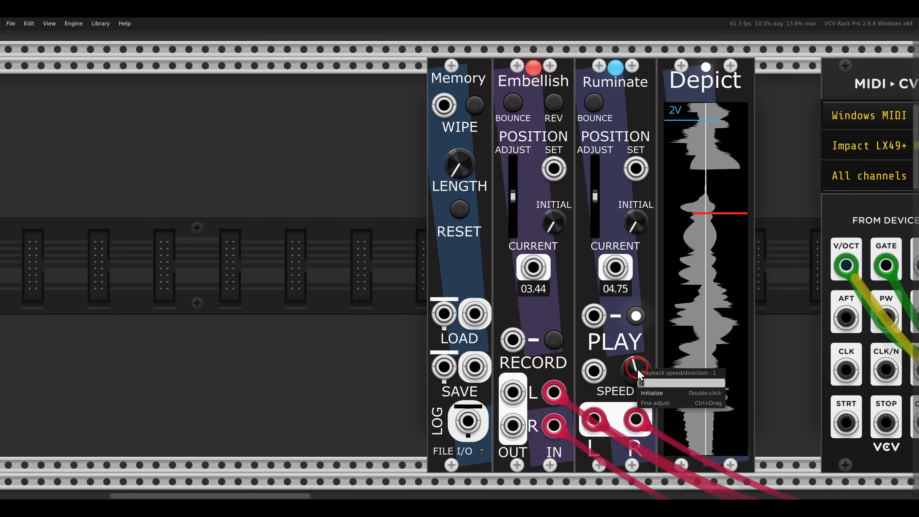
text(-0.5)
key(Return)
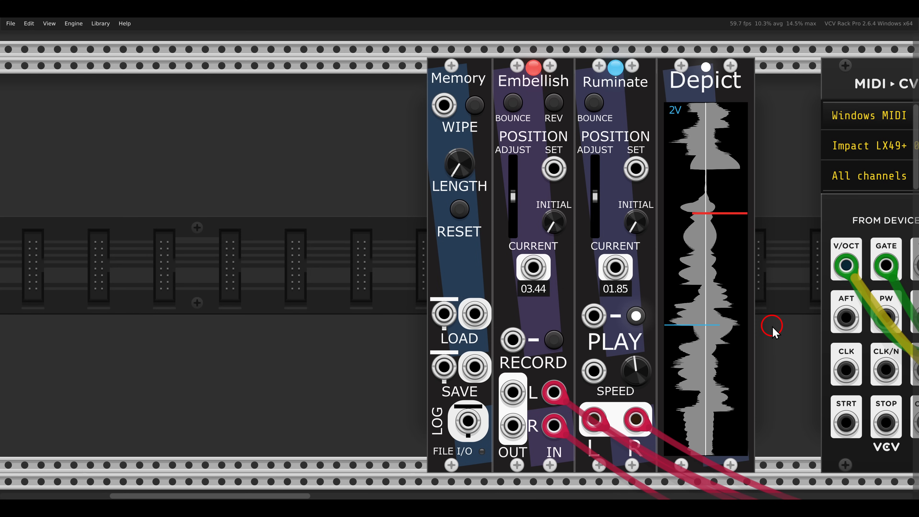
- Add a second Ruminate module after the first and rejoin the whole module group with Depict
drag(400, 123, 468, 109)
click(550, 130)
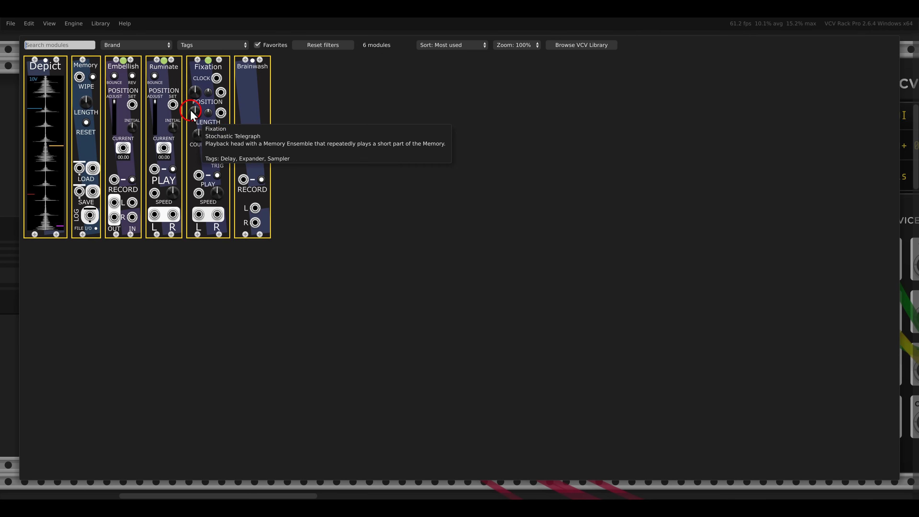
click(165, 75)
mouse_move(552, 122)
mouse_down()
mouse_move(618, 130)
mouse_move(553, 122)
mouse_up()
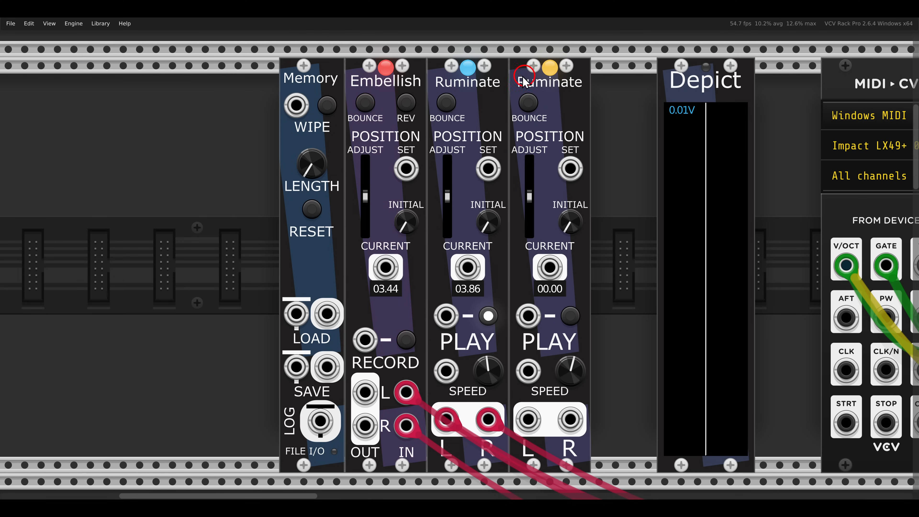
drag(626, 108, 413, 94)
click(304, 124)
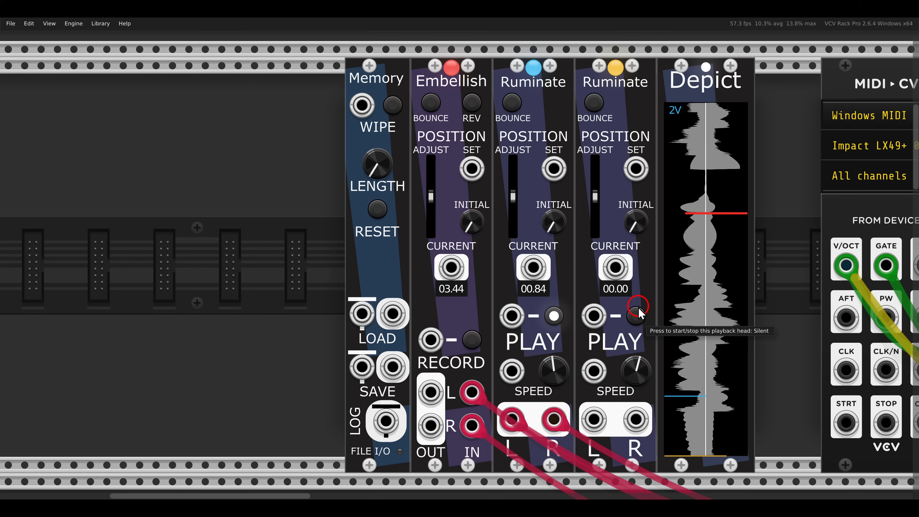
- Start playback on the second Ruminate module and set its playback speed to 0.25
click(636, 315)
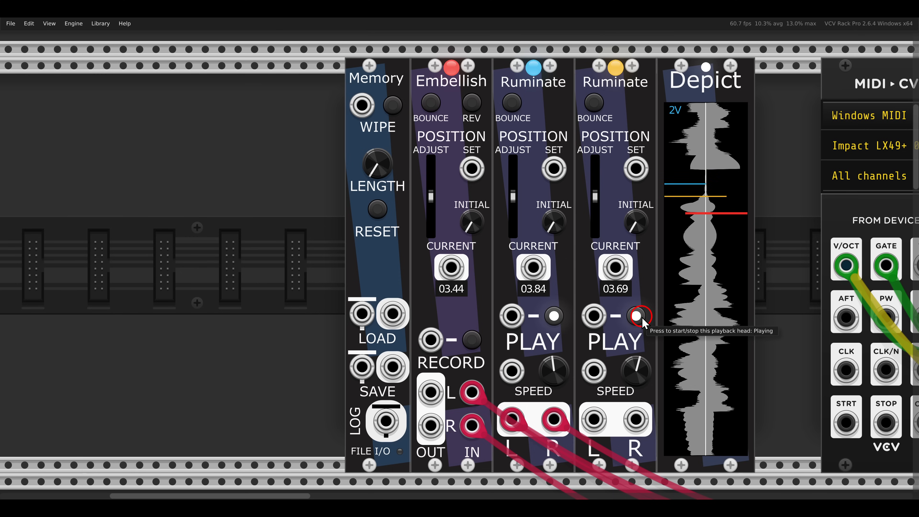
right_click(636, 374)
text(0.)
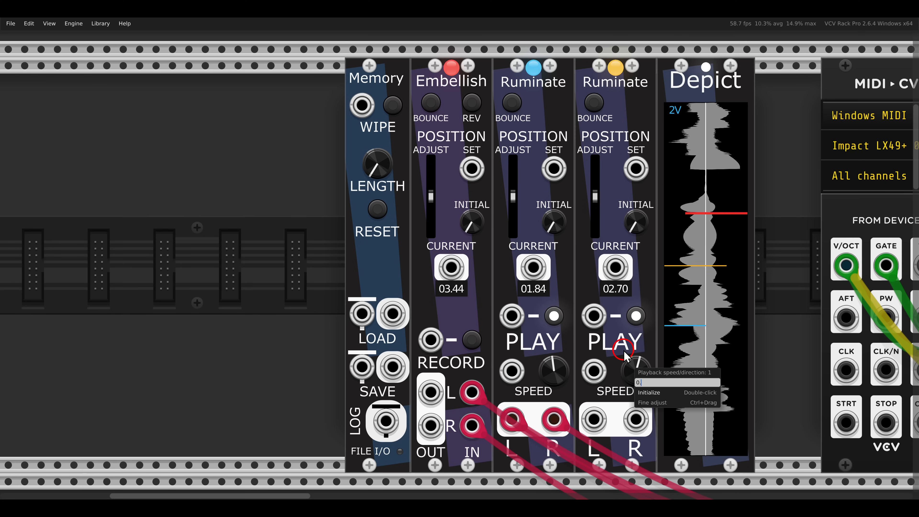
text(25)
key(Return)
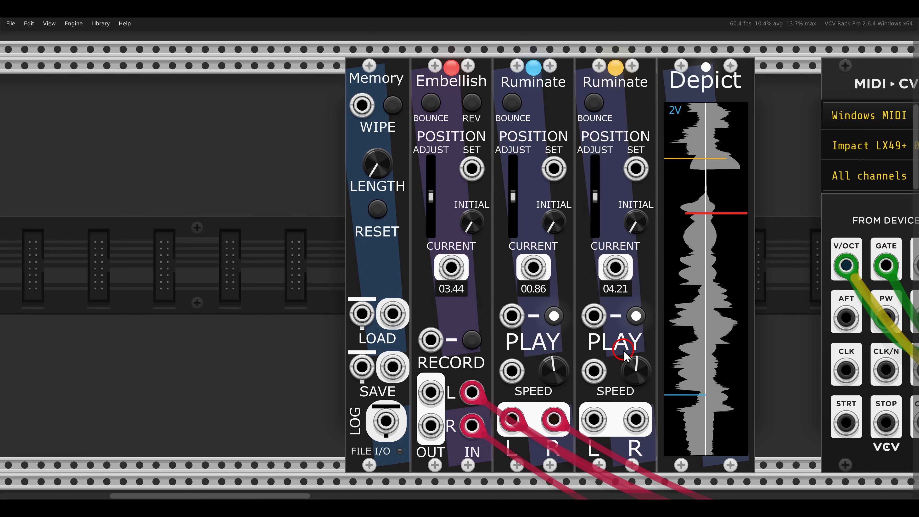
- Record a synth phrase into memory with Embellish, record a second, silent pass over it, and stop recording
scroll(624, 352, down, 3)
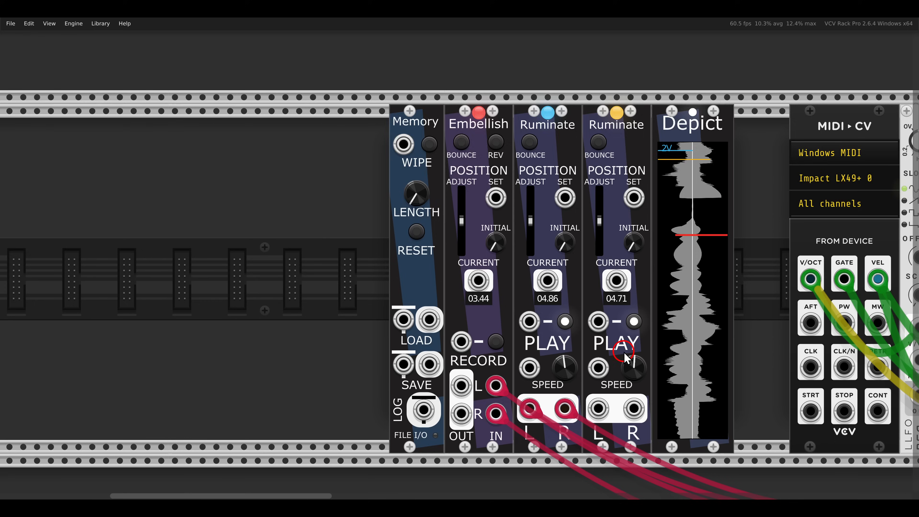
drag(625, 354, 685, 317)
drag(704, 316, 229, 354)
drag(229, 306, 508, 313)
scroll(428, 270, up, 2)
scroll(447, 285, up, 1)
drag(448, 285, 493, 276)
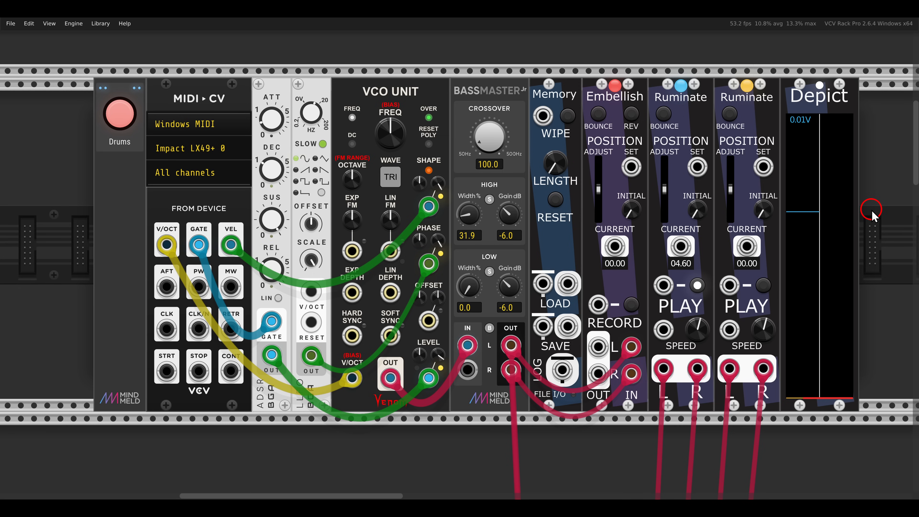
click(631, 304)
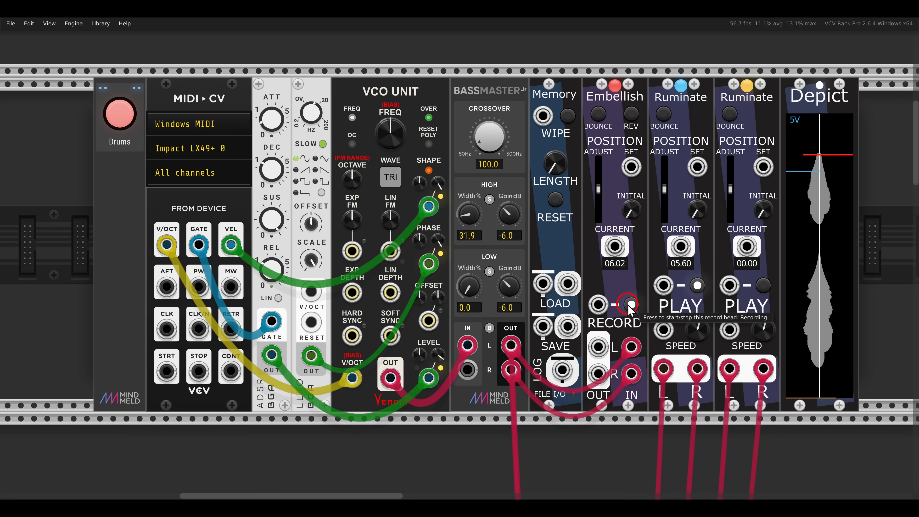
click(631, 305)
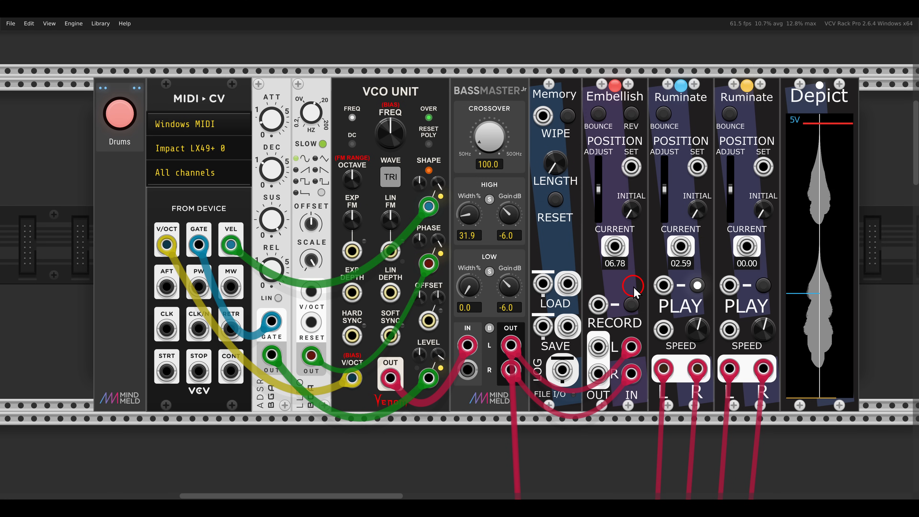
click(631, 305)
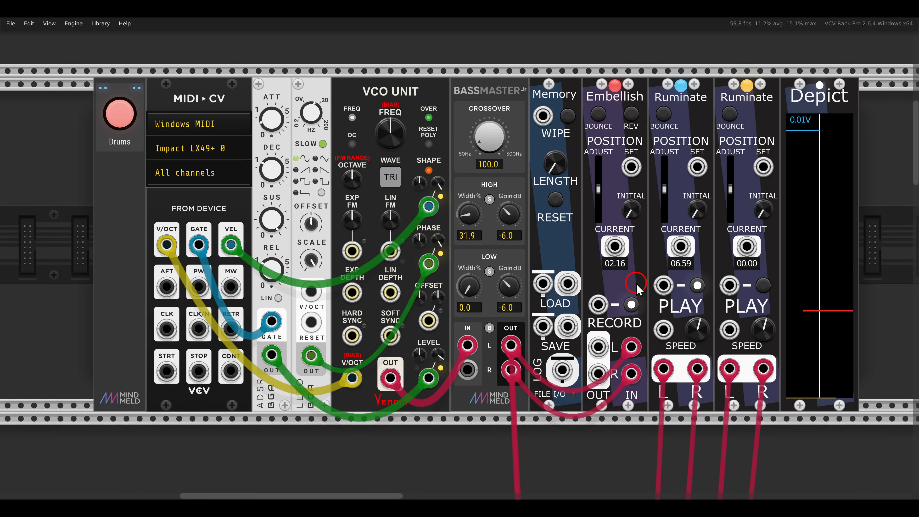
click(632, 305)
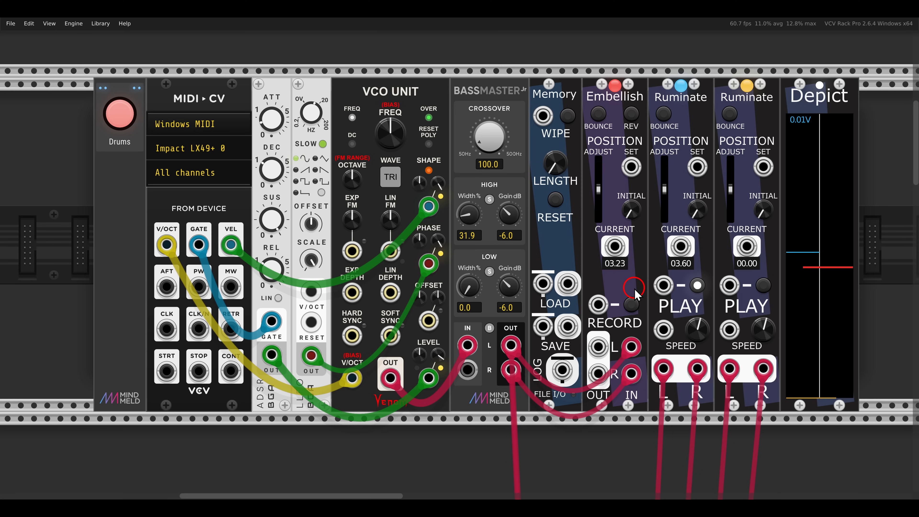
- Add a VCA Mix 4 Stereo module between BassMaster Jr and Memory
scroll(632, 287, left, 3)
drag(553, 112, 396, 118)
right_click(491, 138)
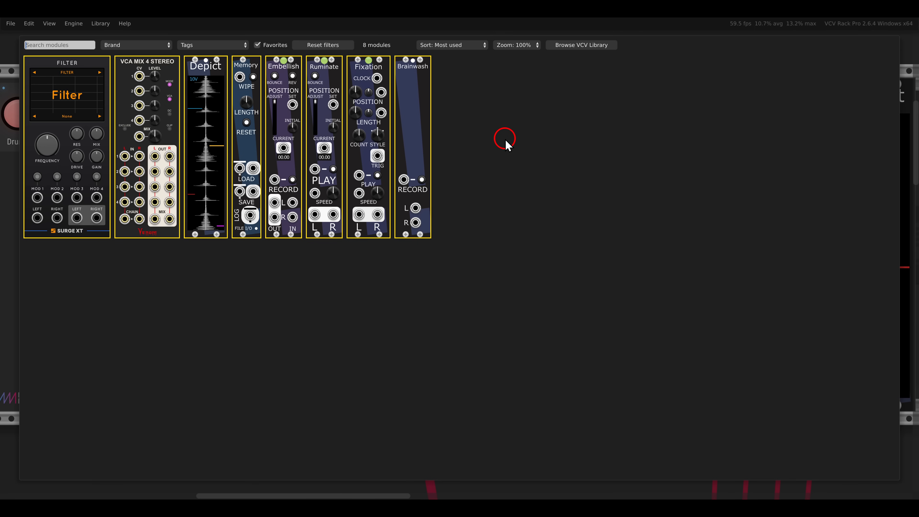
click(166, 96)
drag(478, 155, 525, 168)
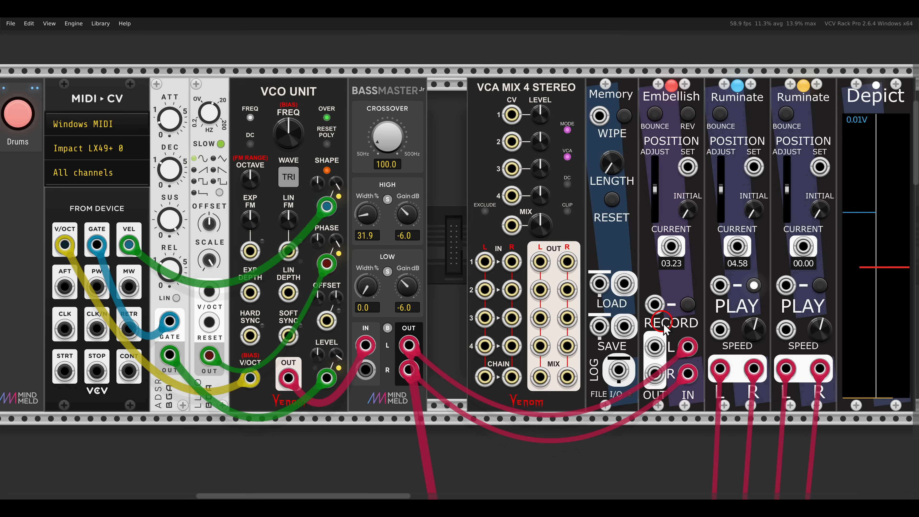
- Patch BassMaster's stereo output through mixer channel 1 into Embellish's inputs, and feed Embellish's outputs back into mixer channel 2
drag(687, 346, 500, 267)
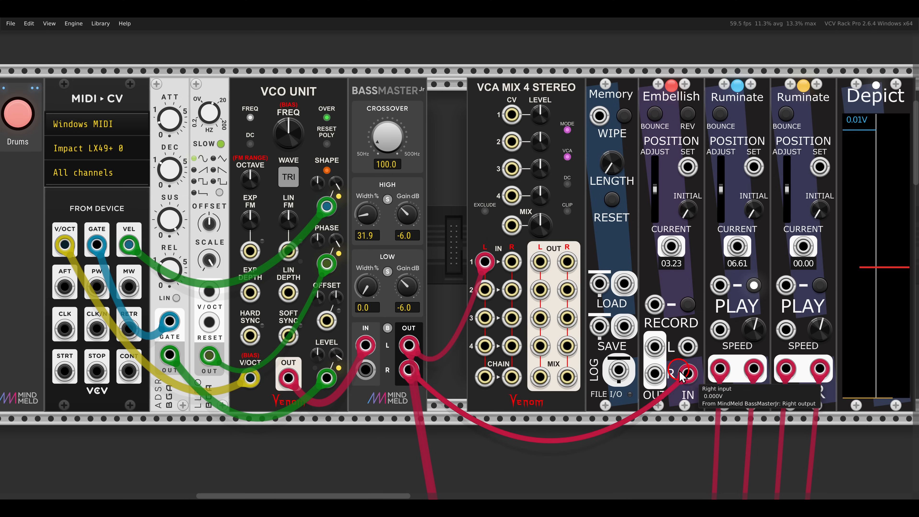
drag(688, 373, 514, 262)
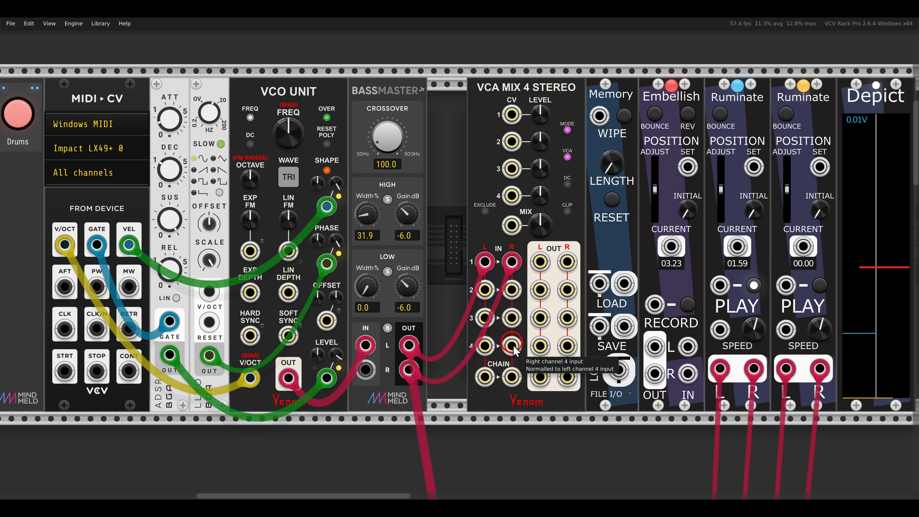
drag(540, 376, 572, 368)
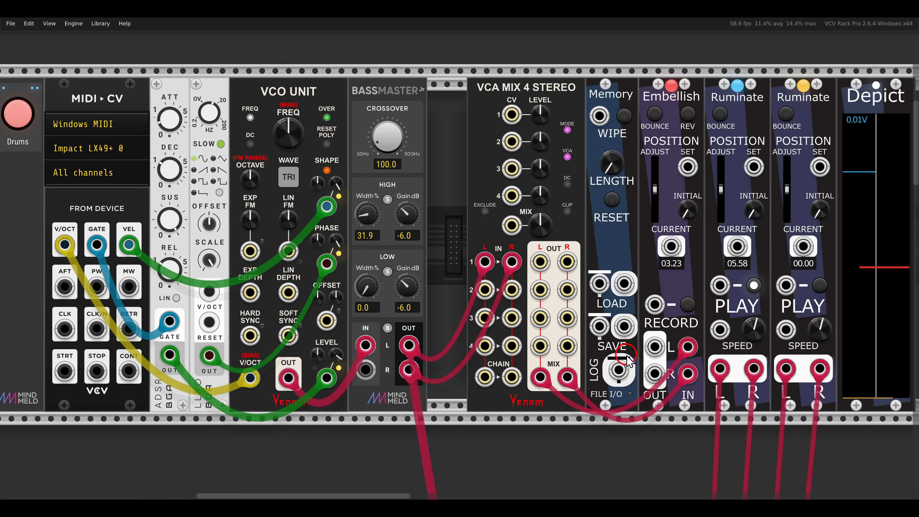
drag(631, 327, 670, 395)
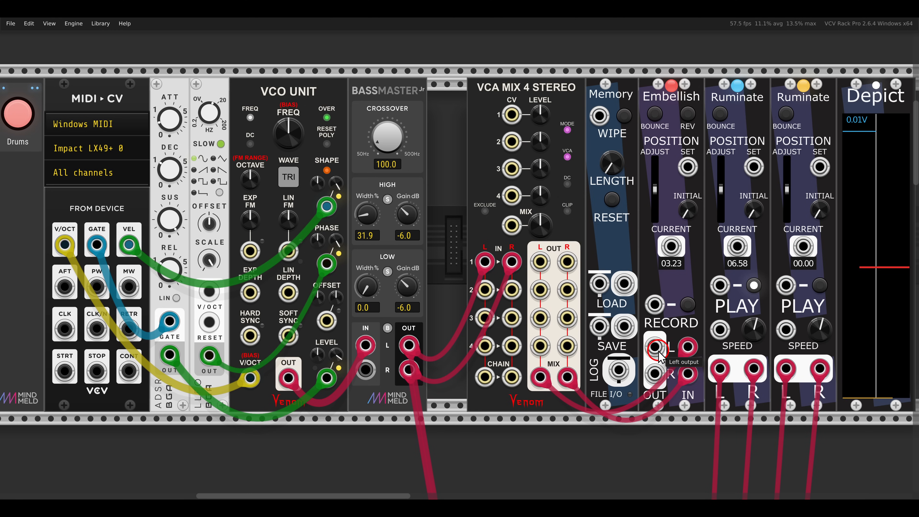
drag(655, 348, 656, 373)
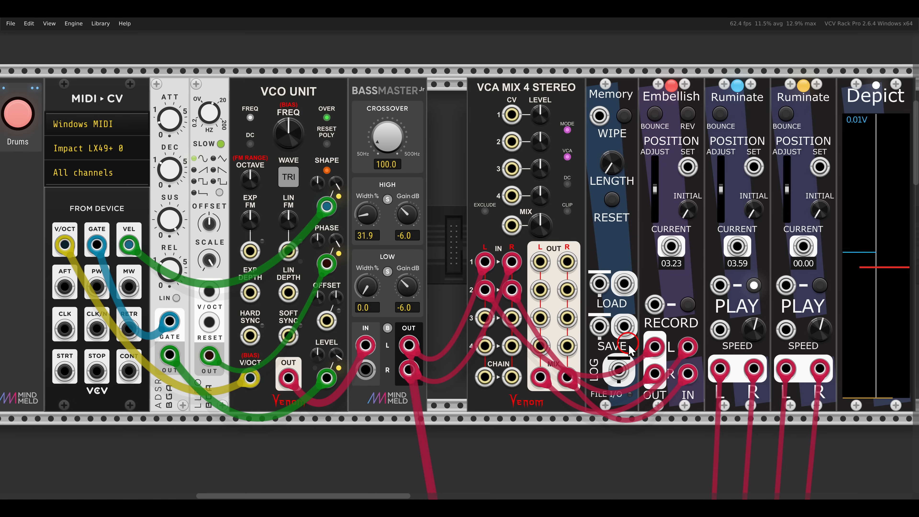
drag(565, 359, 654, 313)
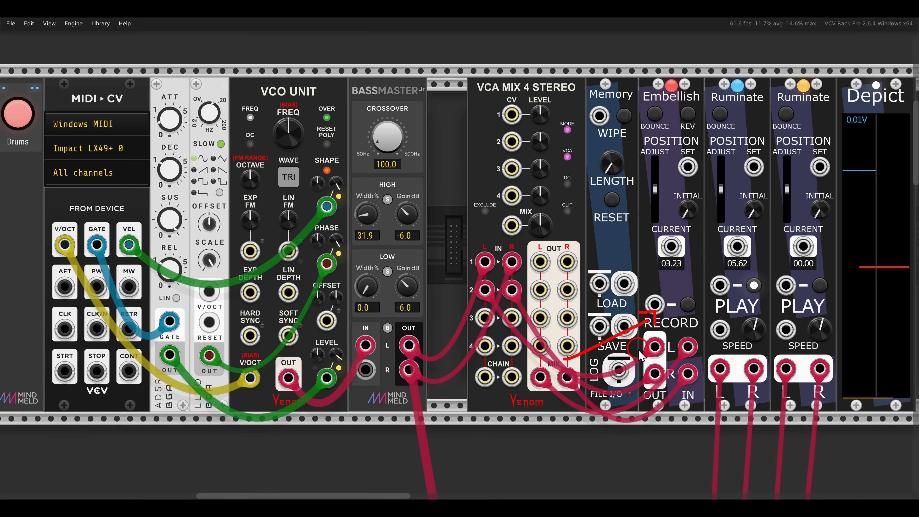
mouse_move(640, 349)
mouse_down()
mouse_move(554, 315)
mouse_move(539, 318)
mouse_up()
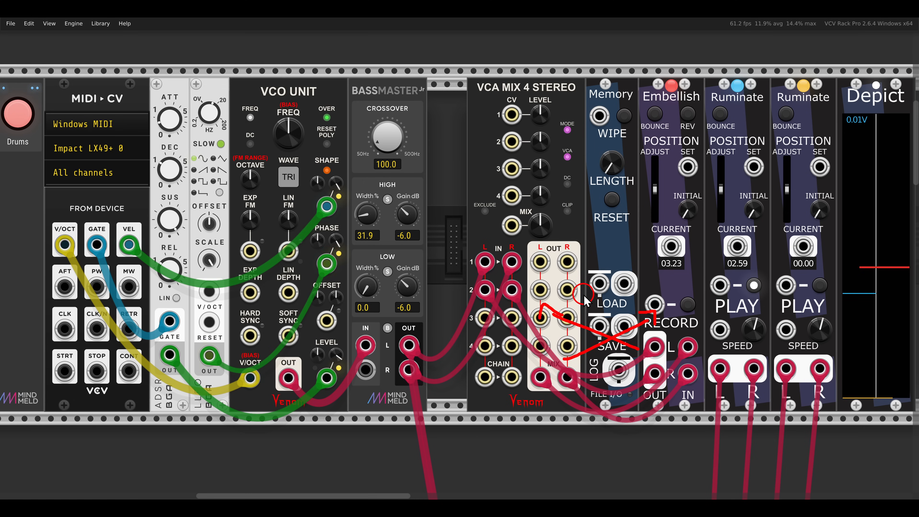
key(Escape)
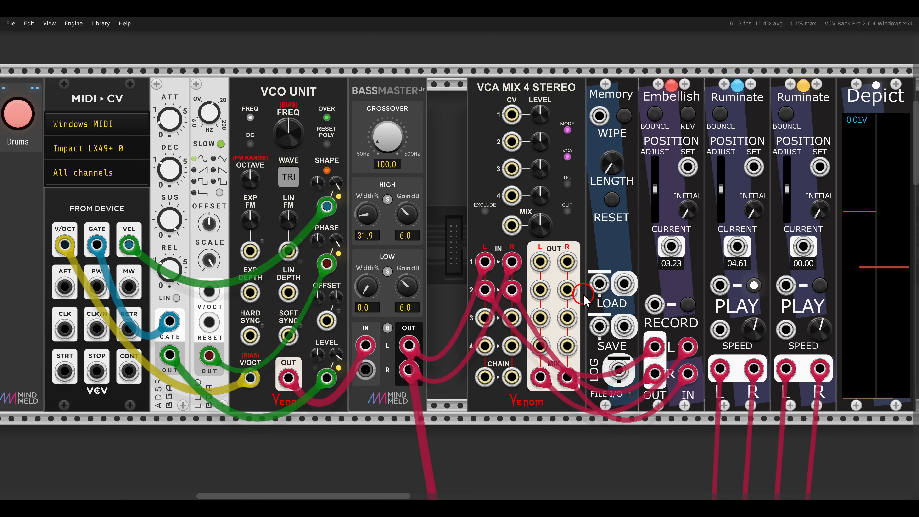
- Start recording on Embellish and start playback on the second Ruminate module
click(687, 306)
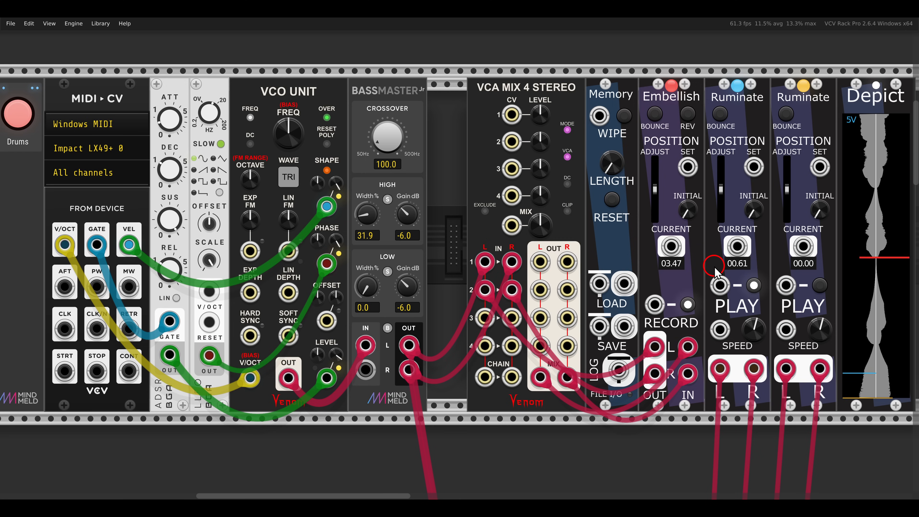
click(818, 285)
drag(818, 285, 758, 286)
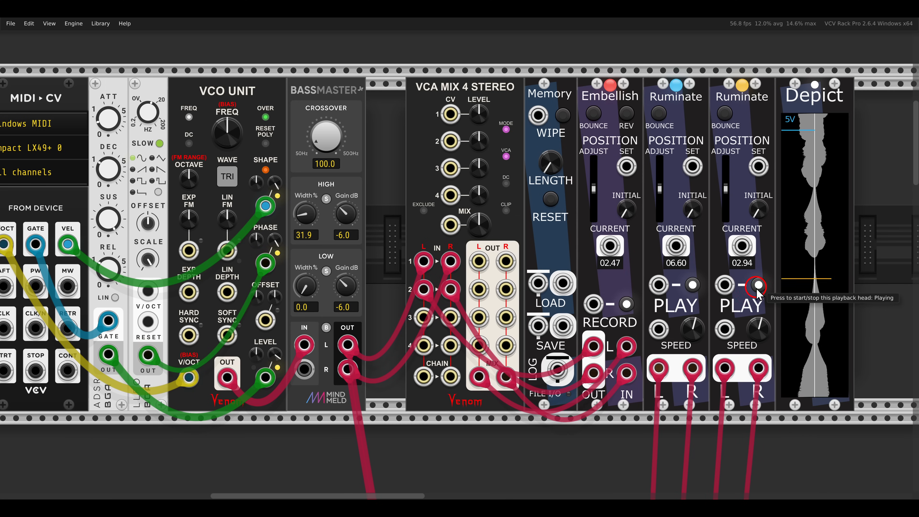
- Set the second Ruminate's playback speed to 0.5 and turn on its bounce behavior
right_click(759, 331)
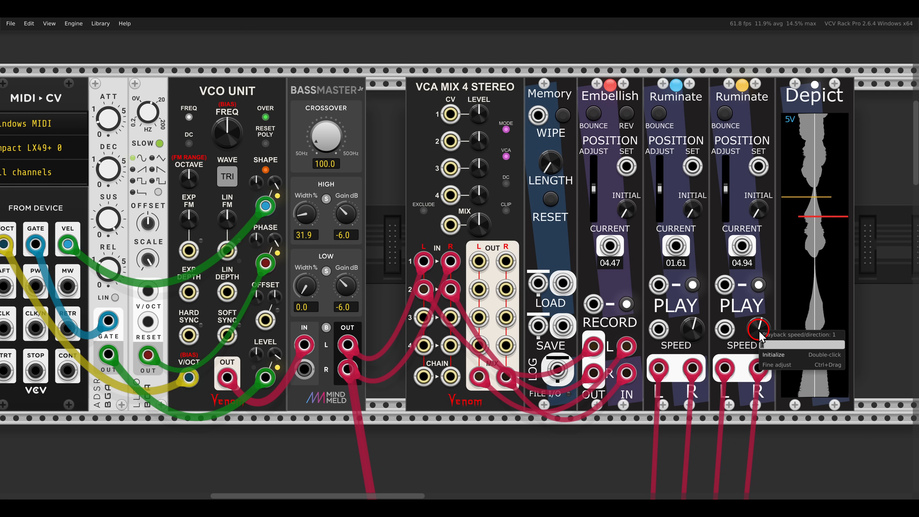
text(0.5)
key(Return)
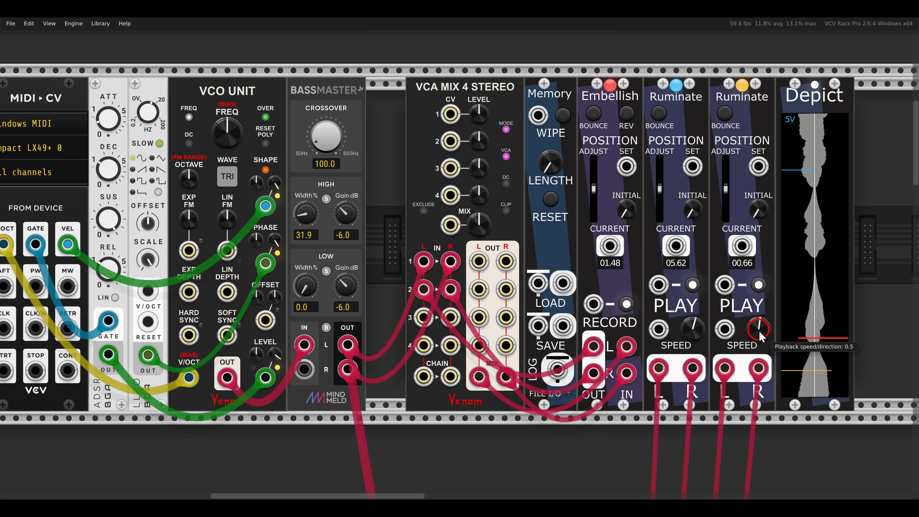
click(725, 113)
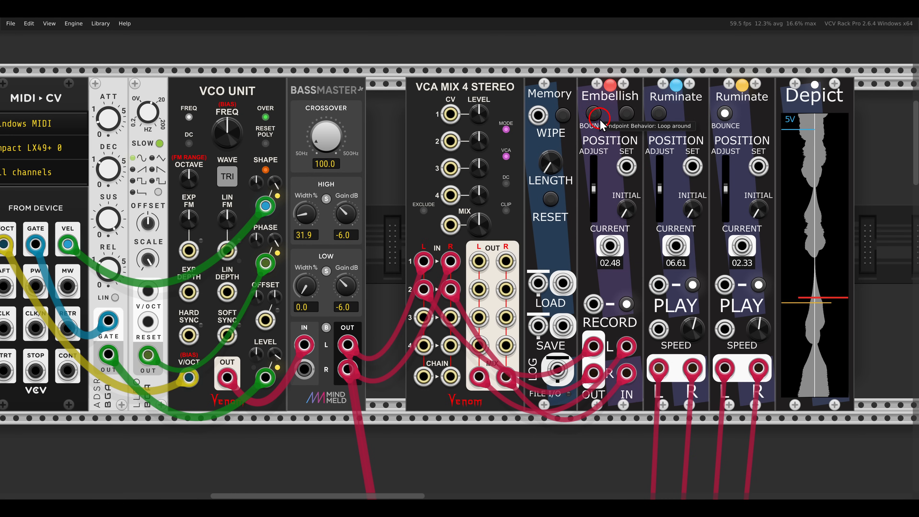
- Try the bounce behavior on Embellish, return it to looping around, and switch Embellish to reverse recording
click(594, 114)
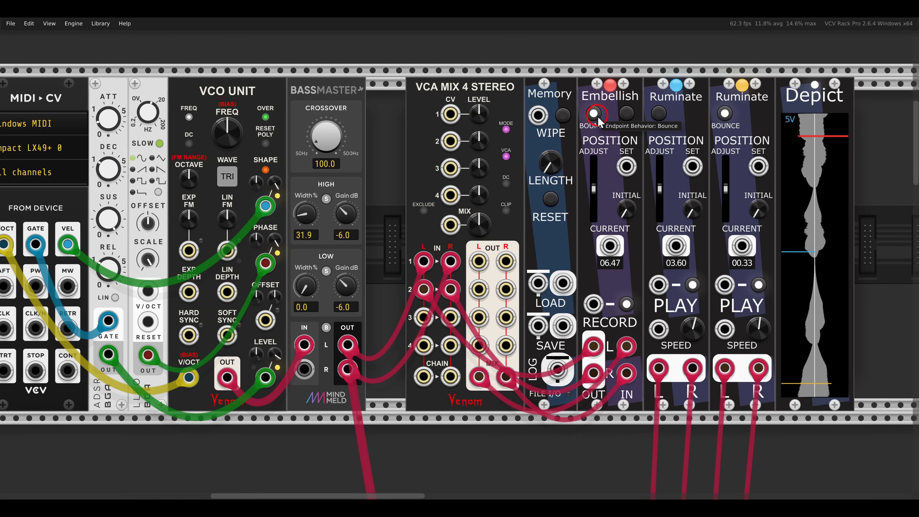
click(595, 115)
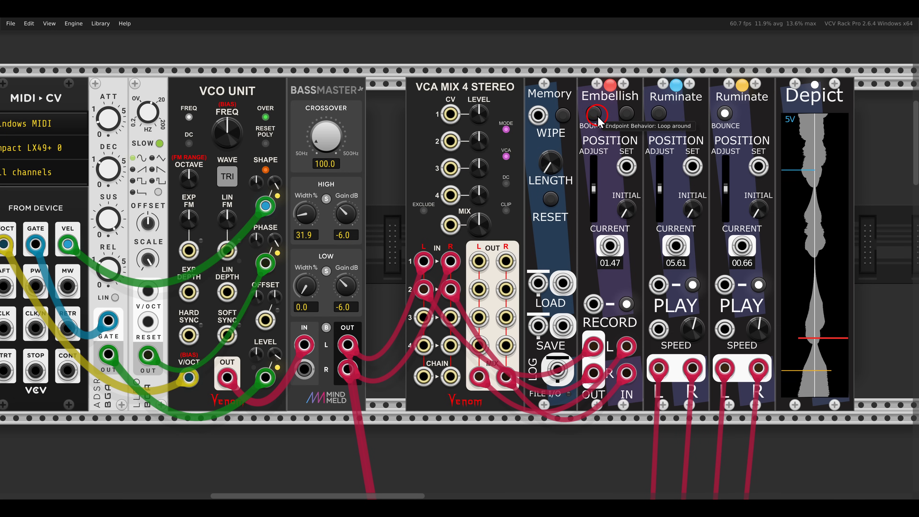
click(625, 115)
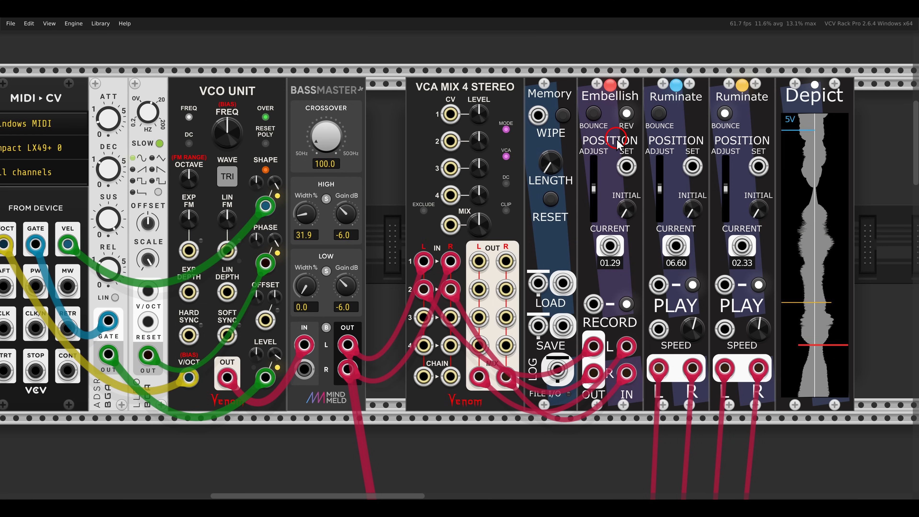
- Add a Surge XT Filter module with the LP OB-Xd 24 dB type between BassMaster Jr and VCA Mix 4 Stereo
drag(575, 168, 726, 171)
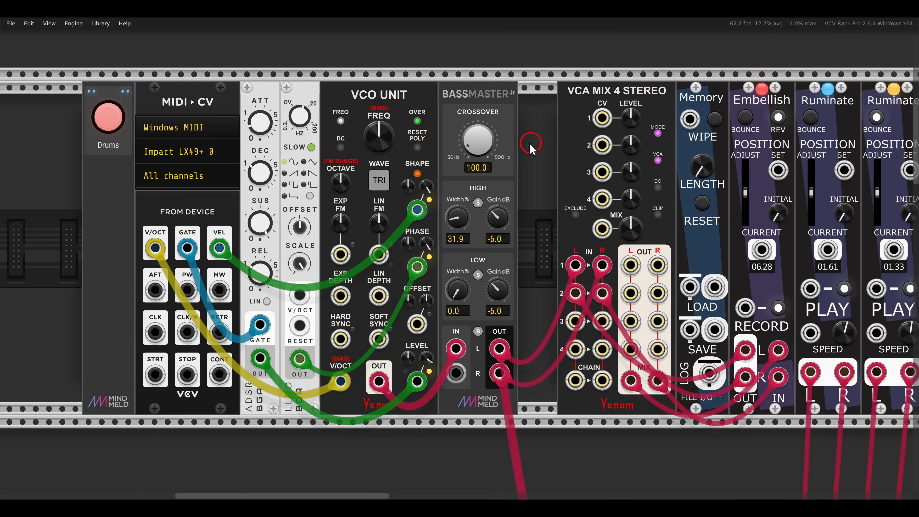
drag(502, 113, 396, 111)
right_click(510, 127)
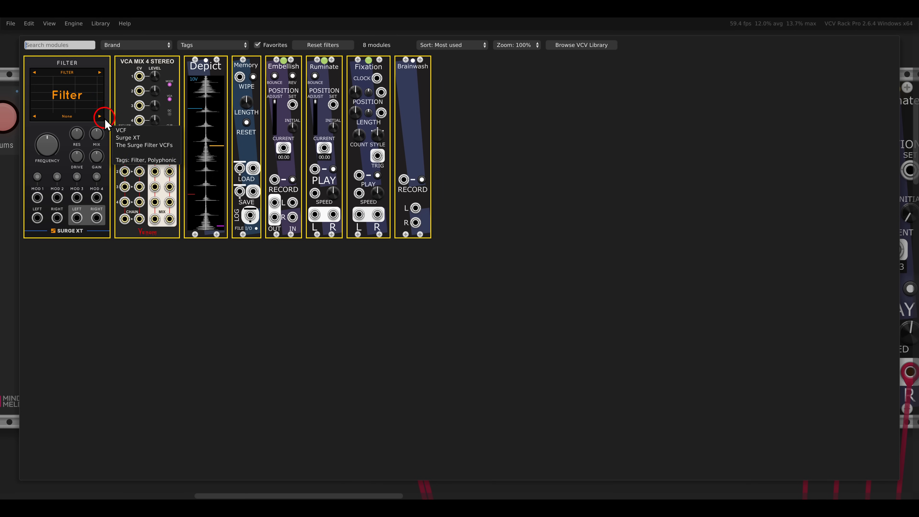
key(Escape)
key(ctrl+v)
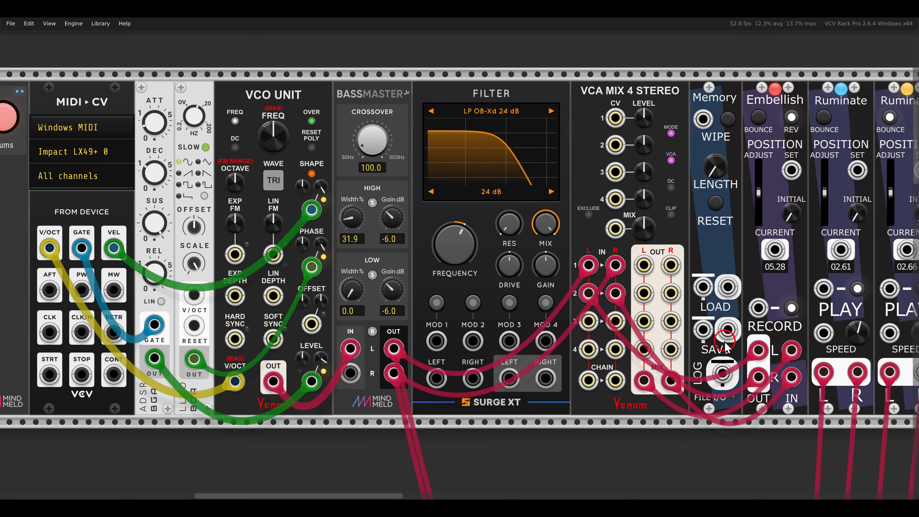
- Move Embellish's output cables from mixer channel 2 to the filter inputs, raise the filter's cutoff frequency, and lower its gain to about -6.4 dB
drag(589, 294, 437, 378)
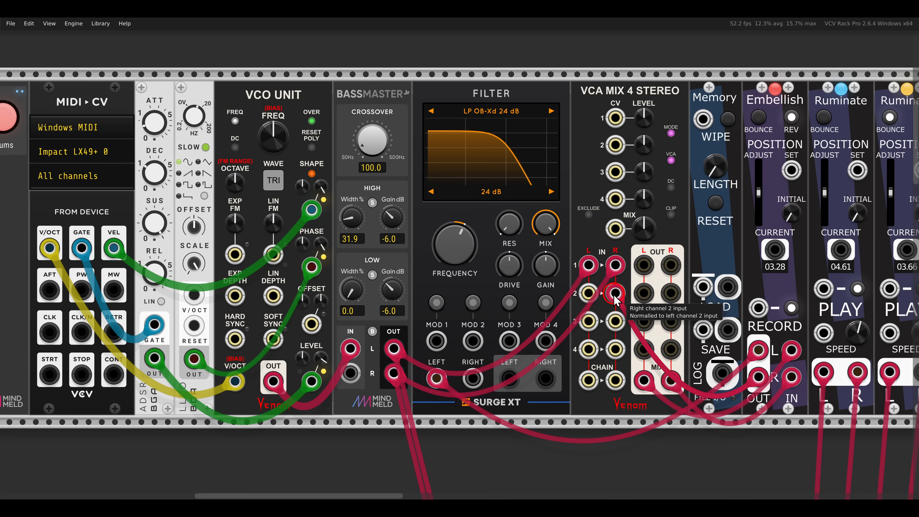
drag(616, 294, 473, 378)
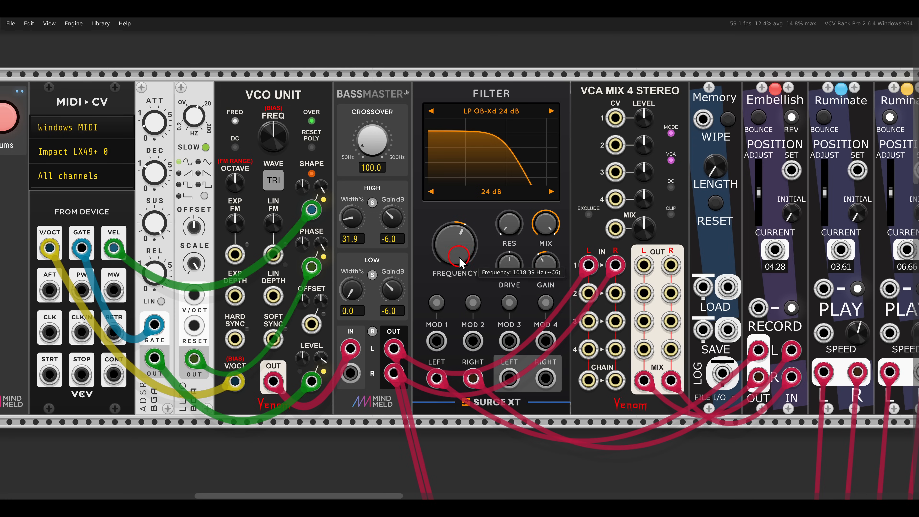
drag(459, 257, 453, 232)
click(531, 274)
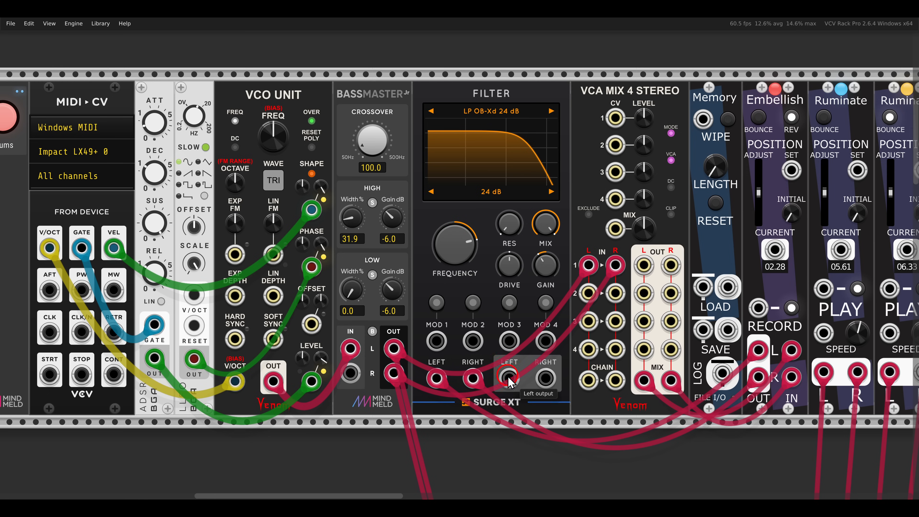
- Patch the filter's left and right outputs into the mixer's channel 2 inputs
drag(508, 379, 547, 379)
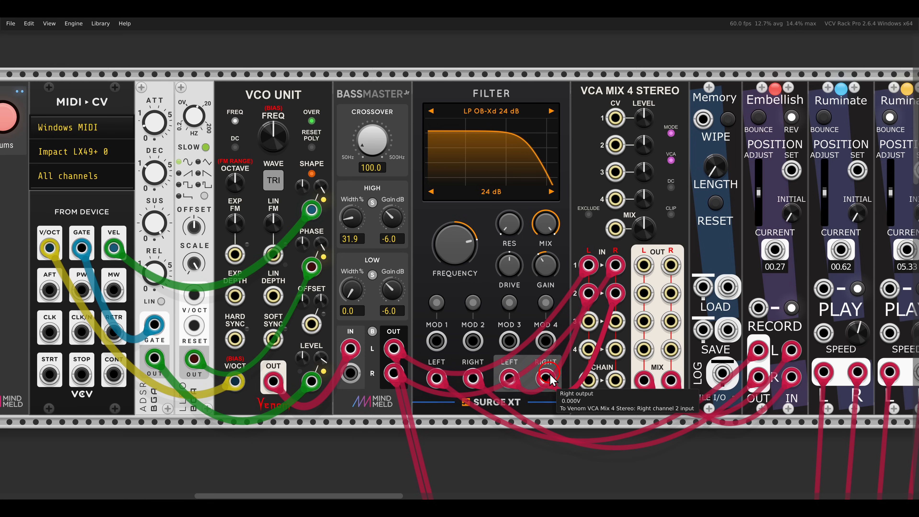
drag(654, 311, 510, 309)
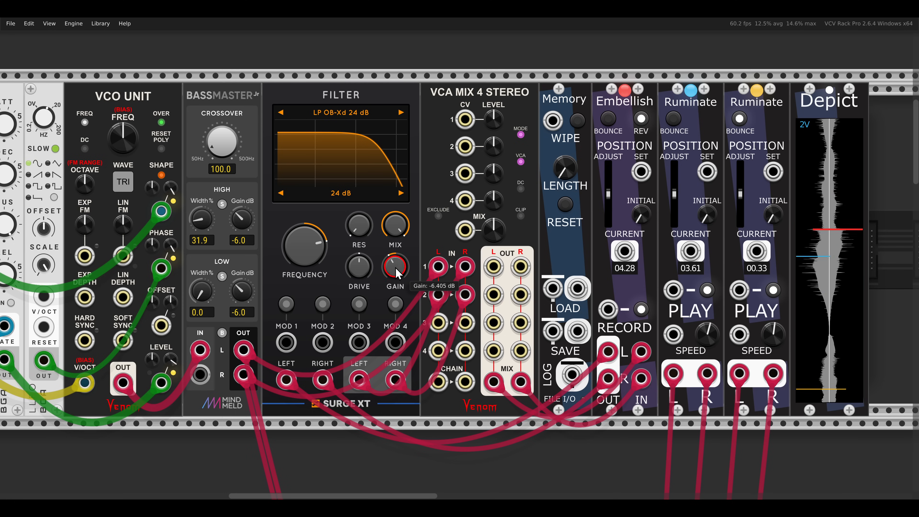
drag(393, 268, 397, 268)
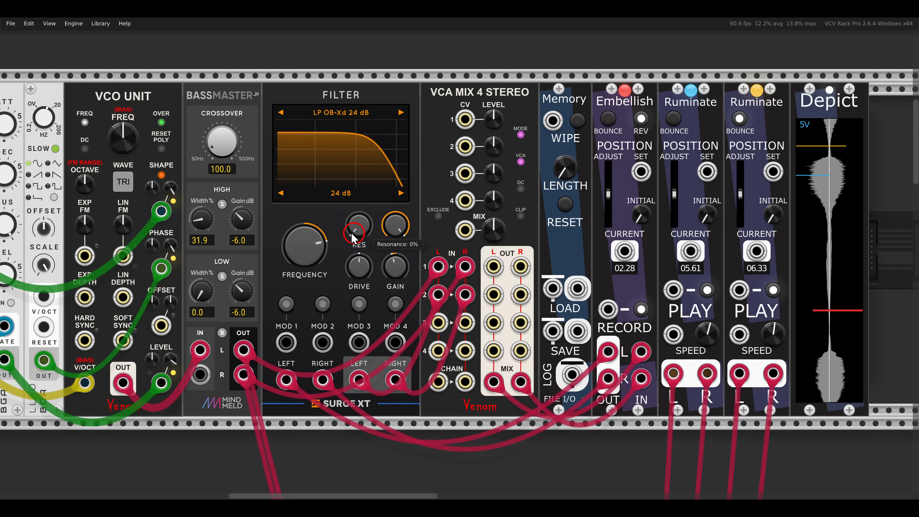
- Toggle the Drums switch beside the MIDI-CV module
scroll(317, 219, down, 2)
drag(317, 219, 433, 226)
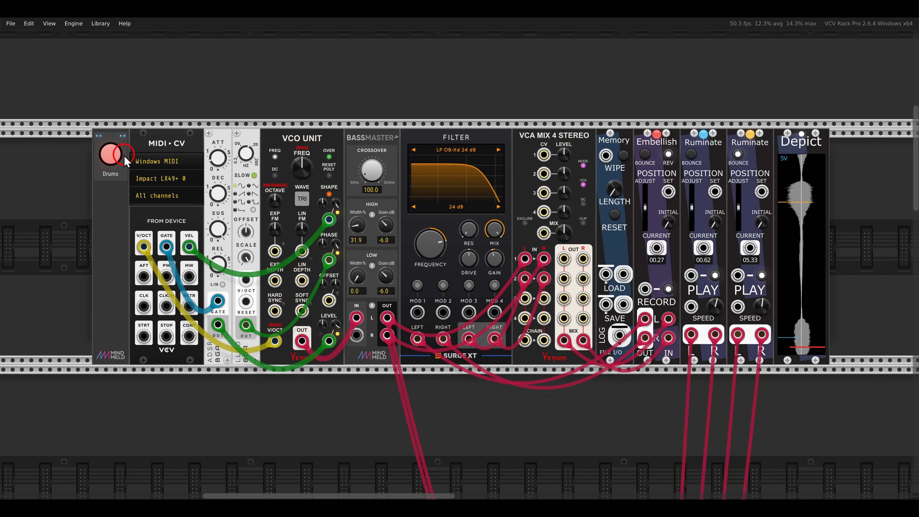
click(116, 154)
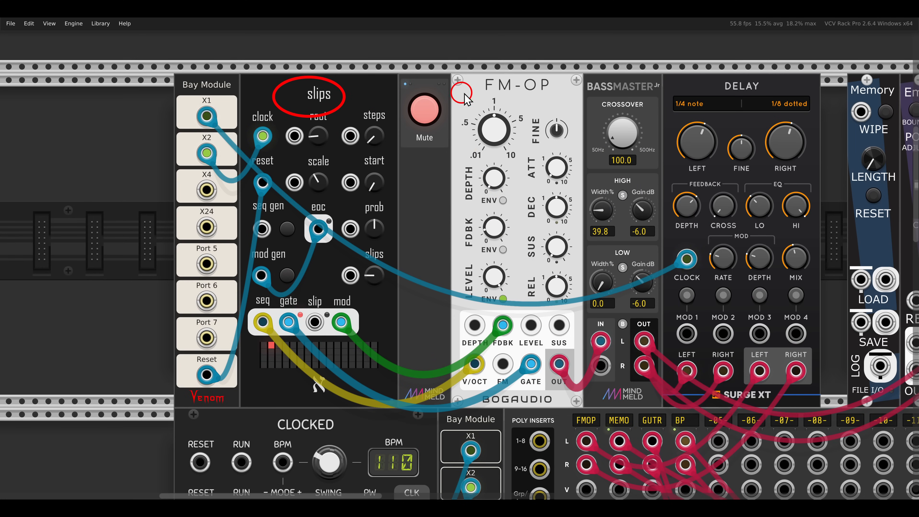
- Turn off the Mute switch beside slips and start recording on the Embellish head
click(441, 114)
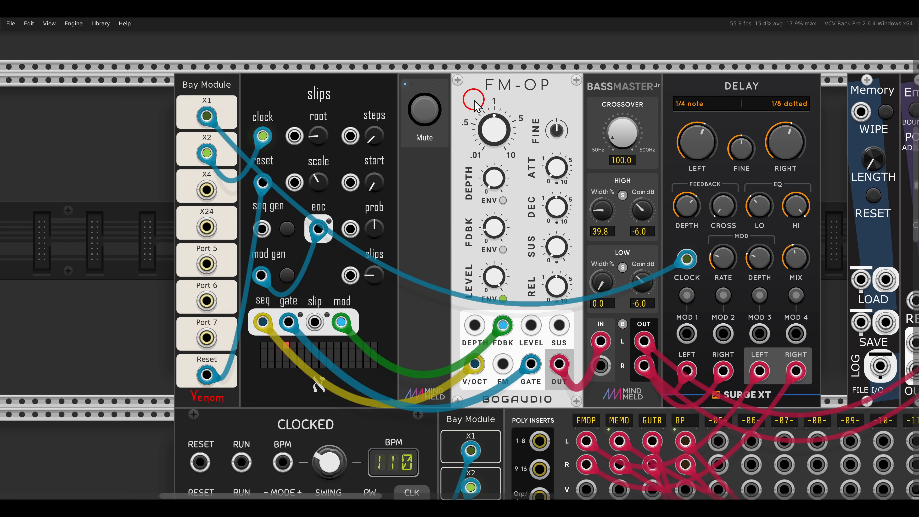
scroll(475, 105, right, 10)
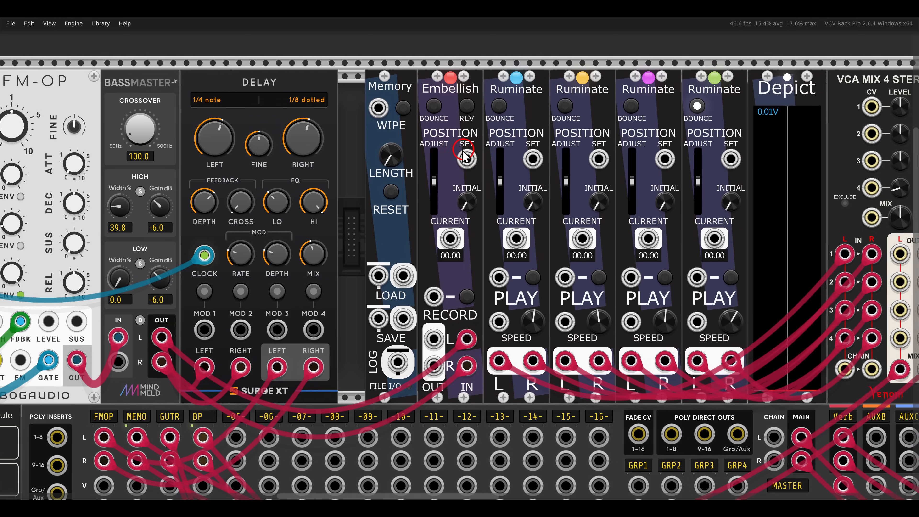
drag(463, 150, 416, 149)
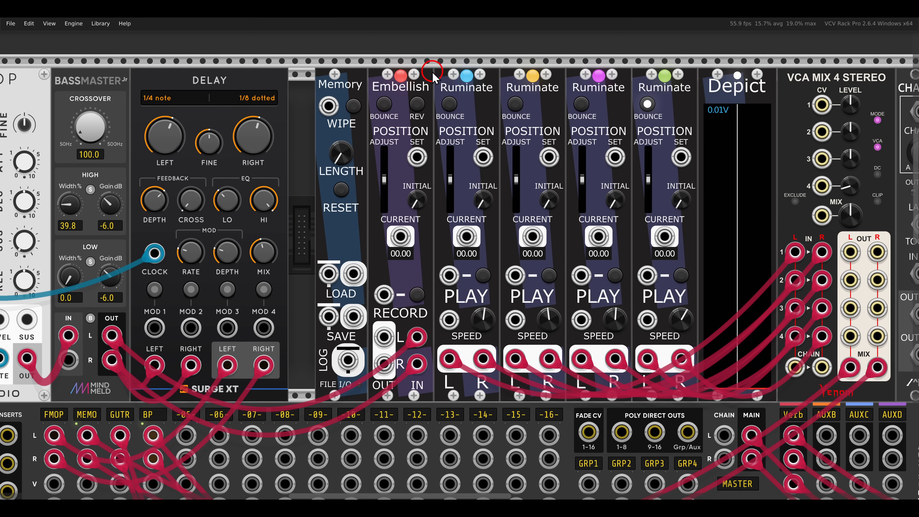
drag(434, 72, 496, 103)
drag(497, 72, 572, 105)
mouse_move(564, 73)
mouse_down()
mouse_move(585, 85)
mouse_move(696, 109)
mouse_up()
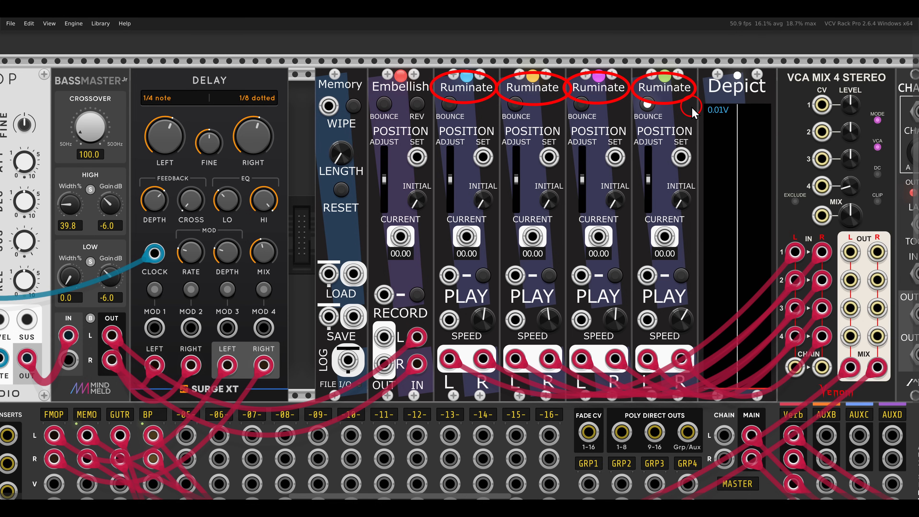
click(417, 295)
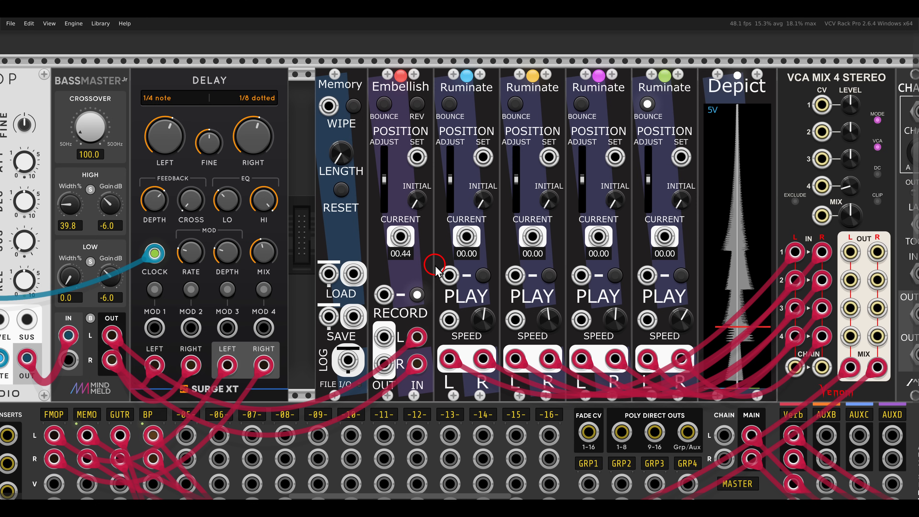
- Start playback on the first three Ruminate heads, and briefly play and stop the fourth
click(482, 276)
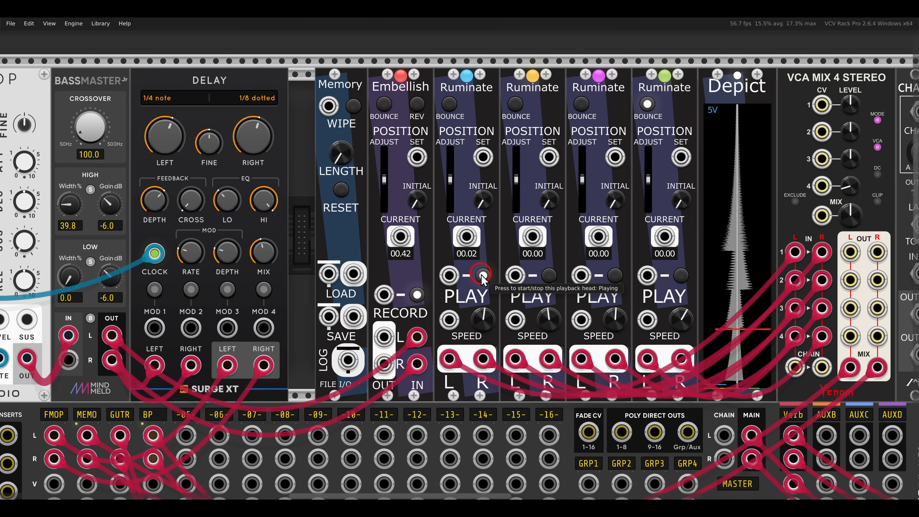
click(549, 275)
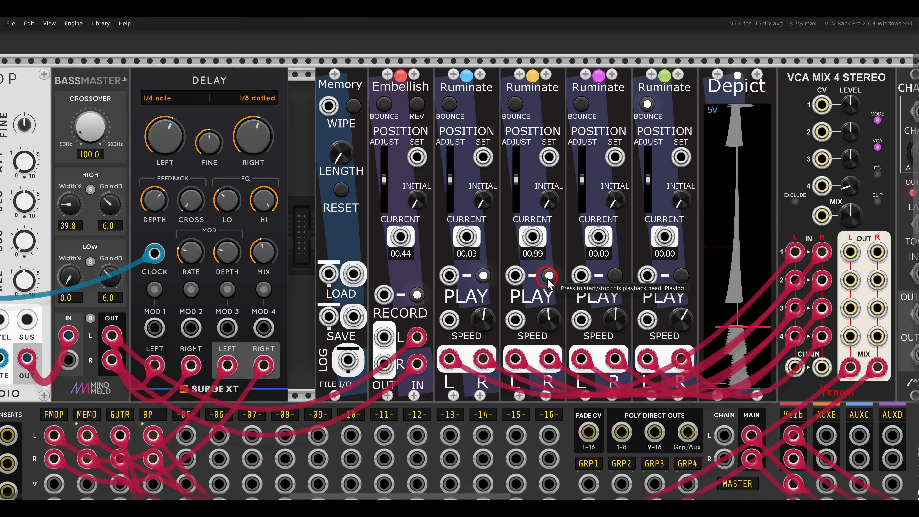
click(615, 281)
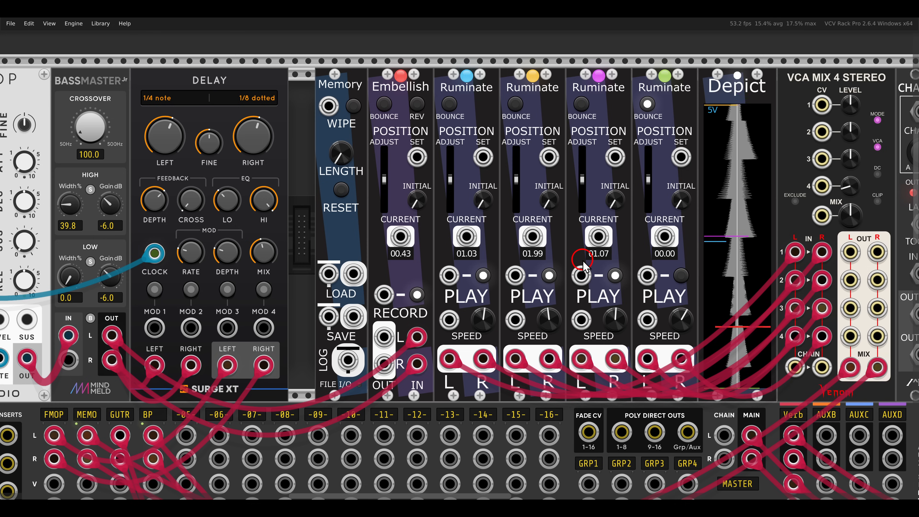
scroll(583, 266, right, 5)
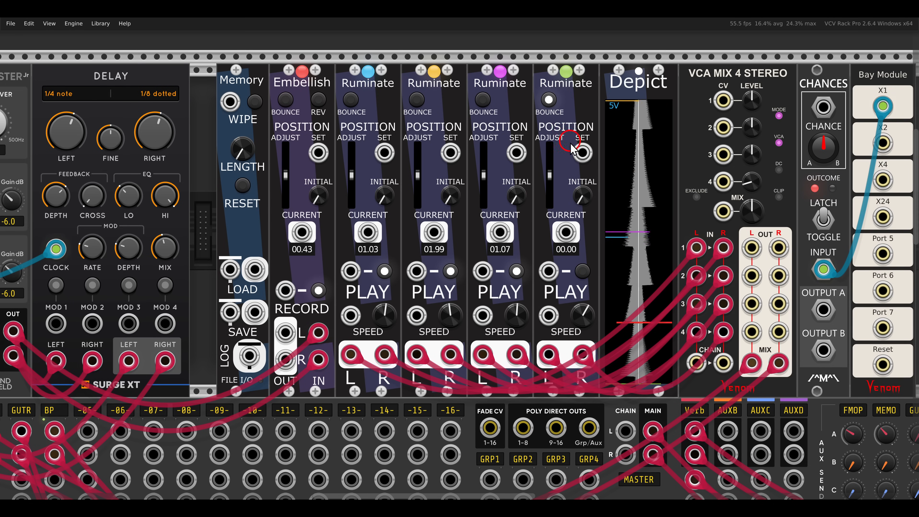
click(583, 271)
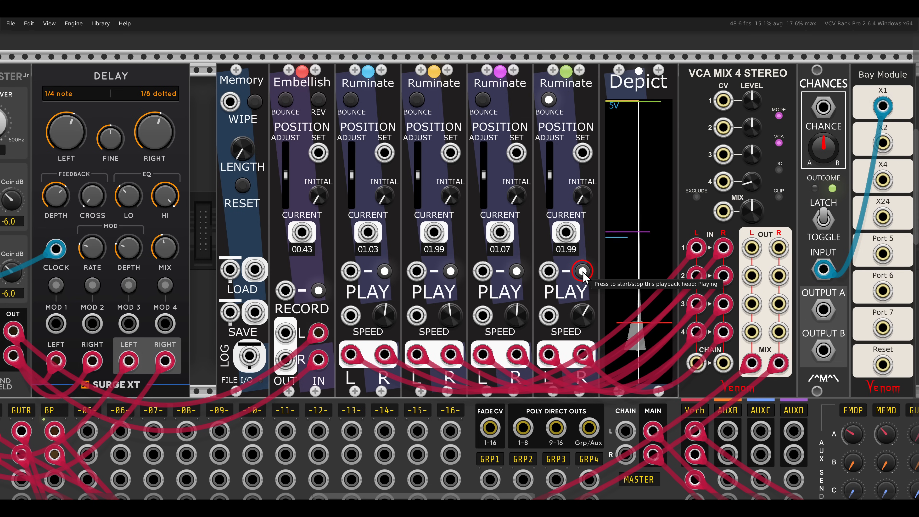
click(583, 273)
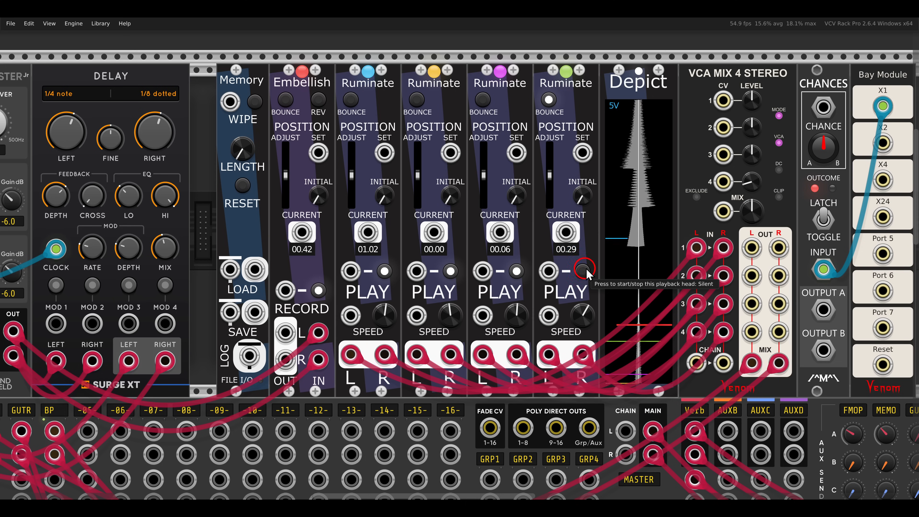
- Patch Output A of Chances into the play trigger input of the fourth Ruminate head
scroll(638, 189, right, 3)
drag(719, 71, 788, 101)
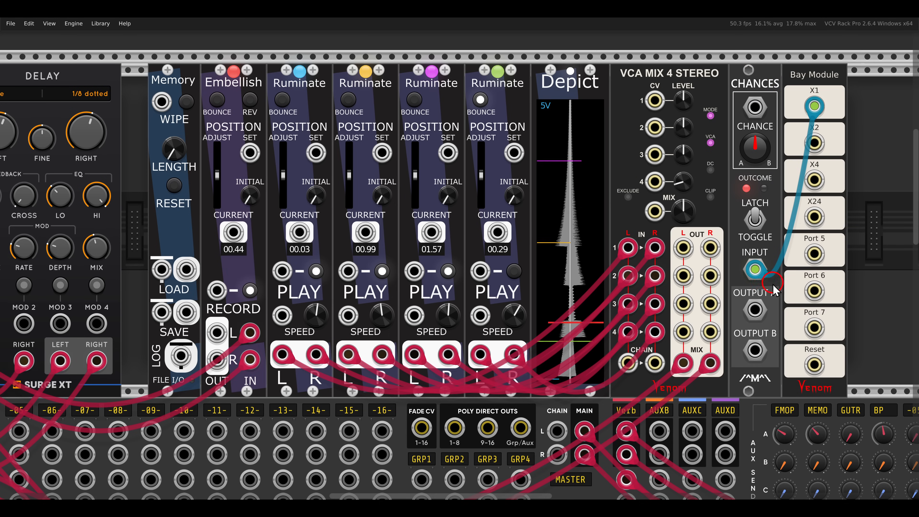
mouse_move(755, 310)
mouse_down()
mouse_move(742, 315)
mouse_move(622, 254)
mouse_move(477, 281)
mouse_up()
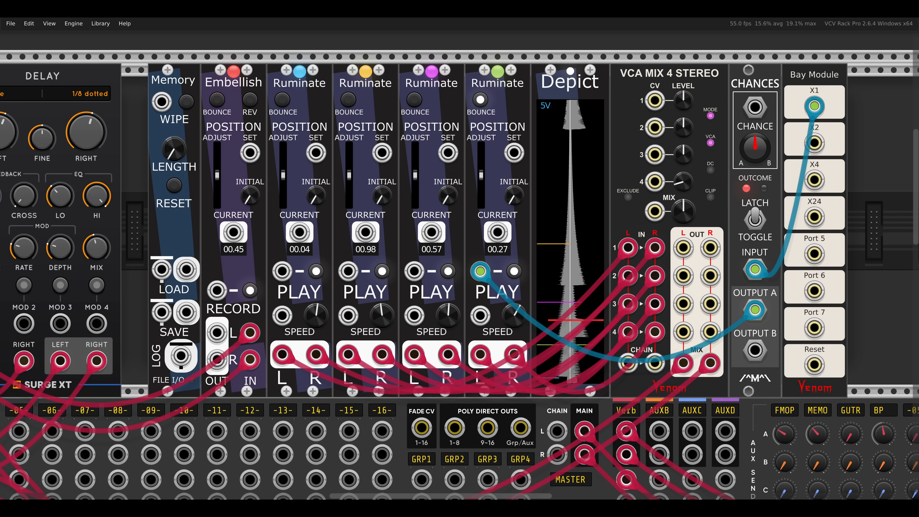
- Lower the VCA Mix 4 Stereo mix level to -inf dB and bring it back up to its former level
drag(673, 235, 701, 298)
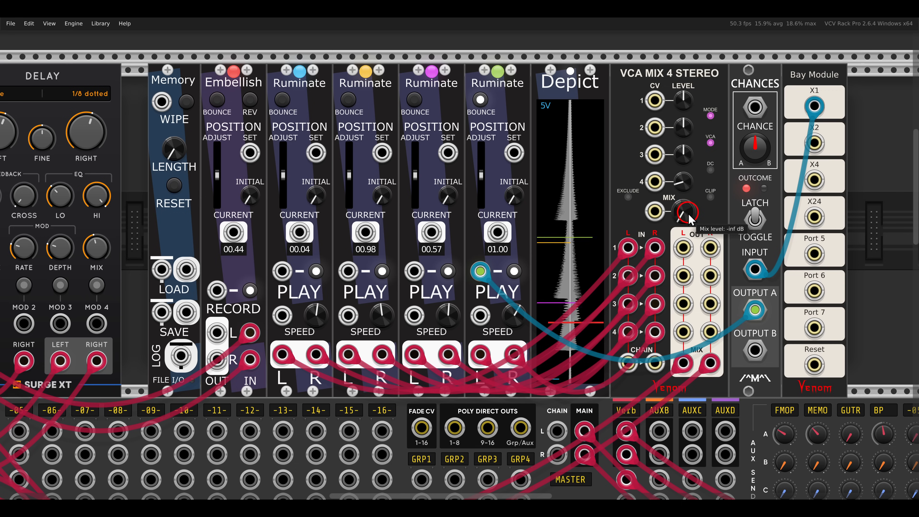
drag(690, 212, 660, 135)
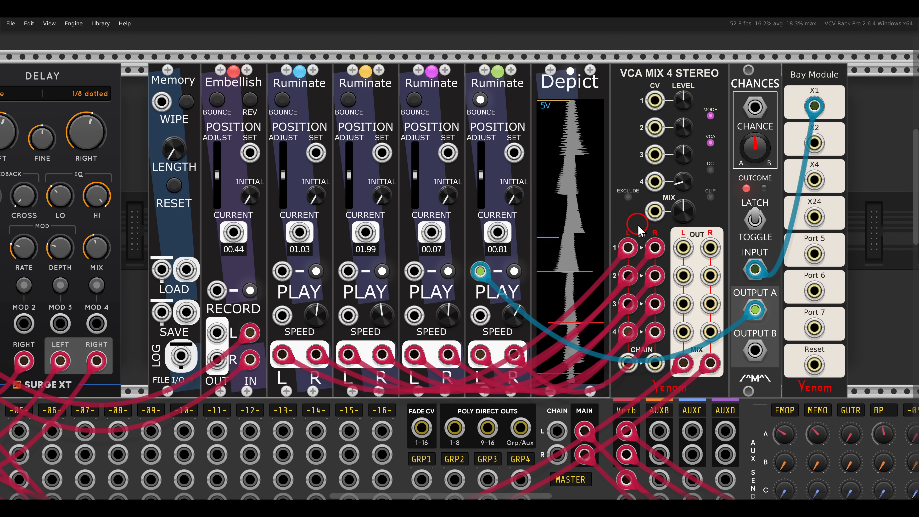
- Examine the lower-row Memory module's file loading and saving options and the BASICally module in the module browser
drag(391, 335, 669, 200)
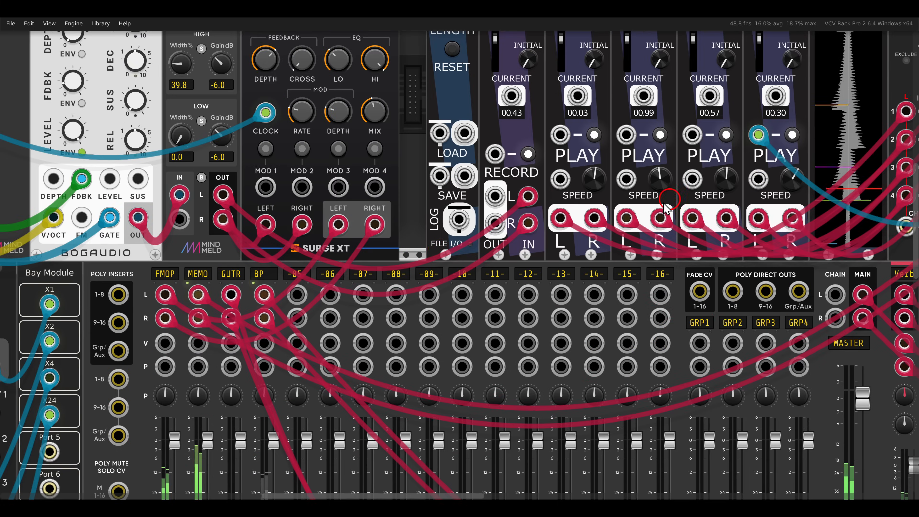
drag(430, 401, 439, 154)
drag(371, 339, 680, 173)
drag(561, 278, 630, 179)
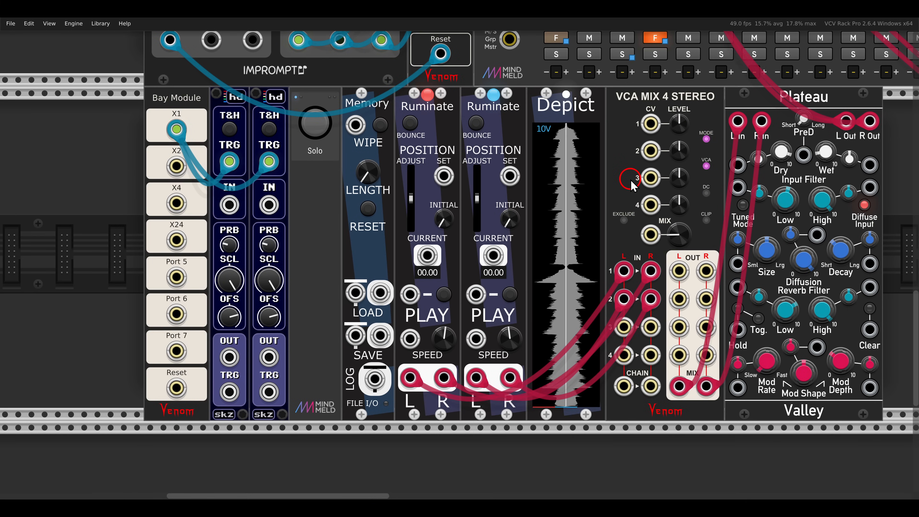
click(423, 121)
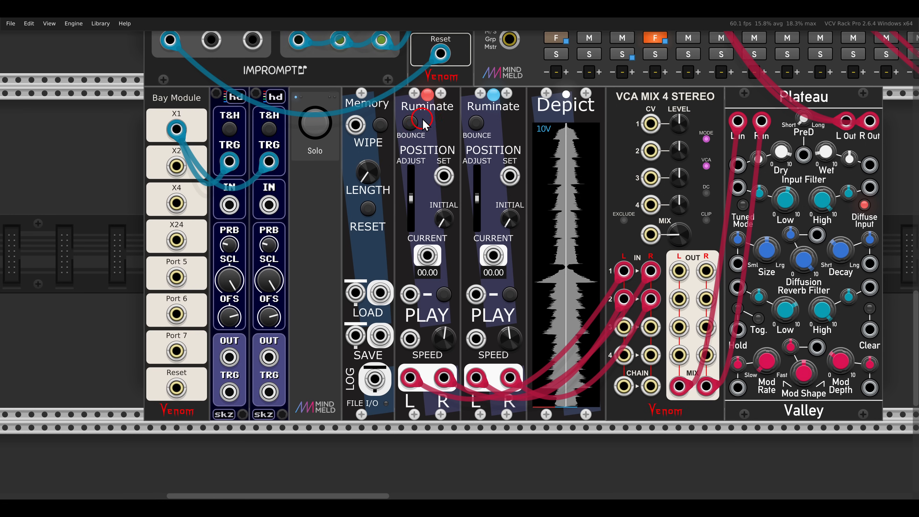
right_click(369, 110)
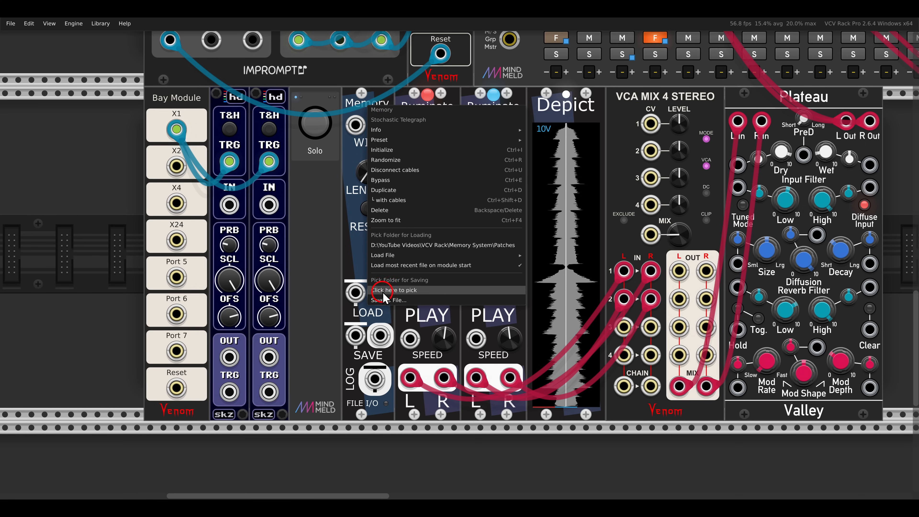
click(346, 151)
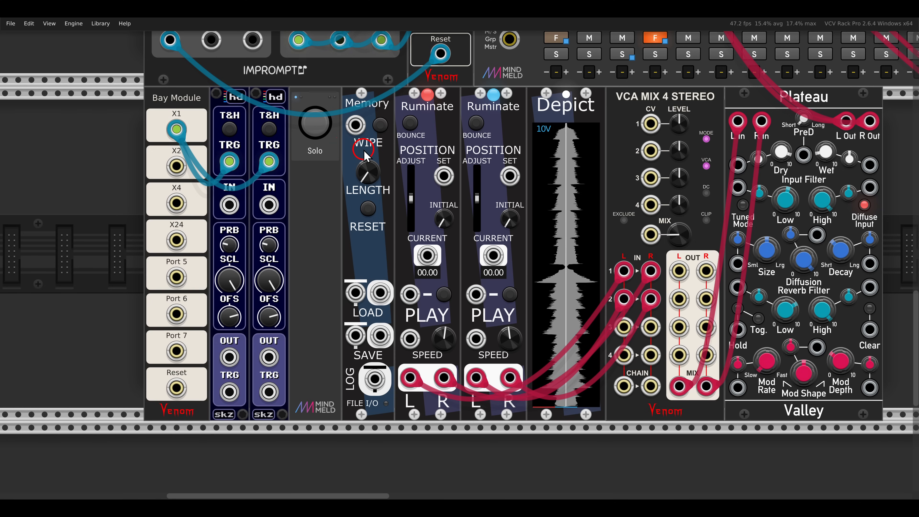
drag(336, 273, 392, 401)
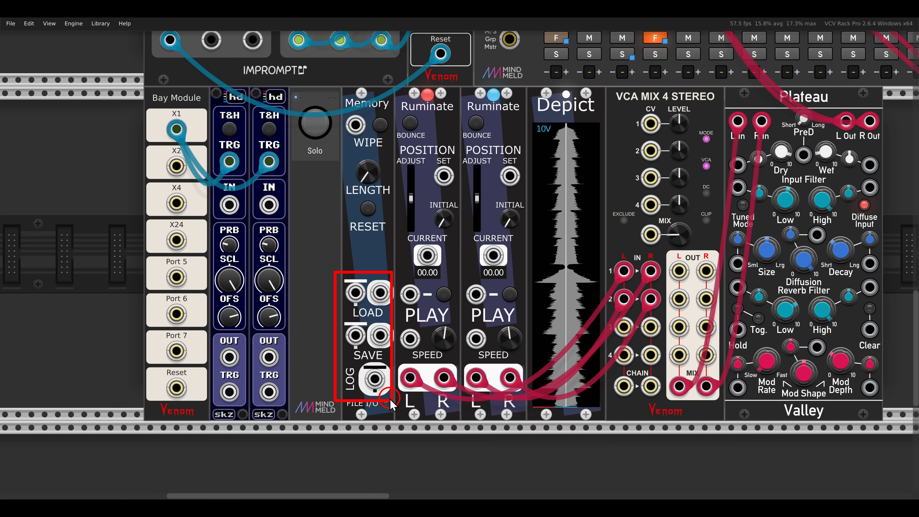
key(Escape)
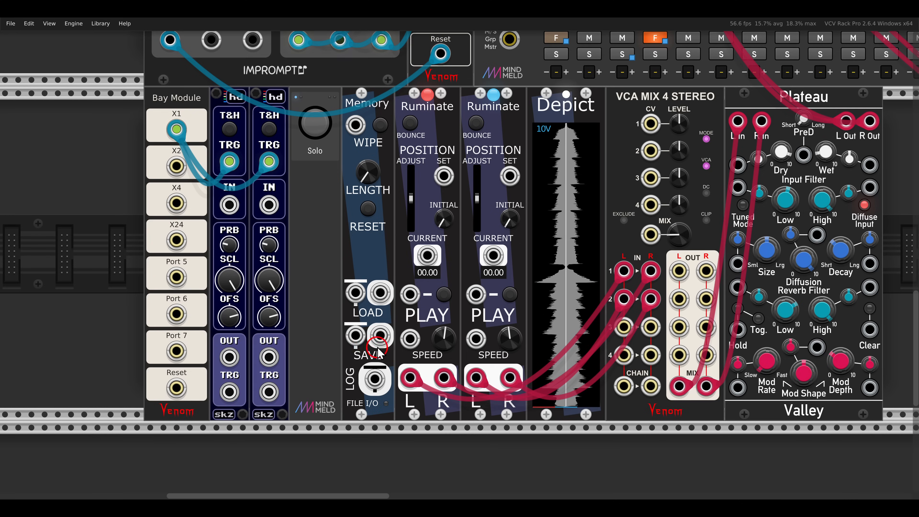
drag(355, 282, 436, 279)
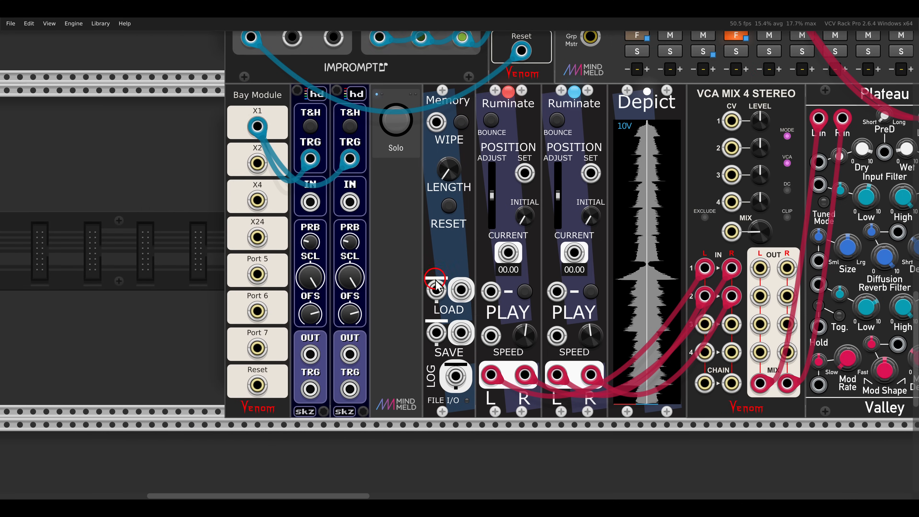
right_click(183, 236)
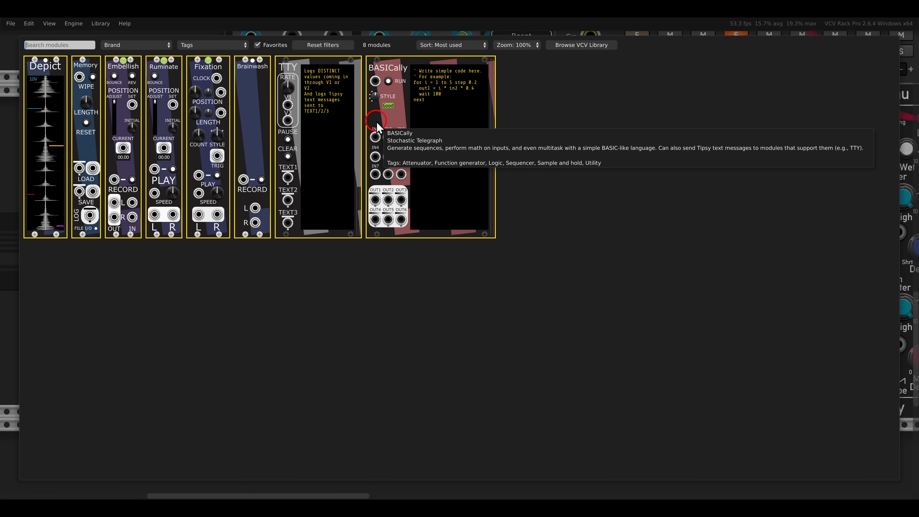
key(Escape)
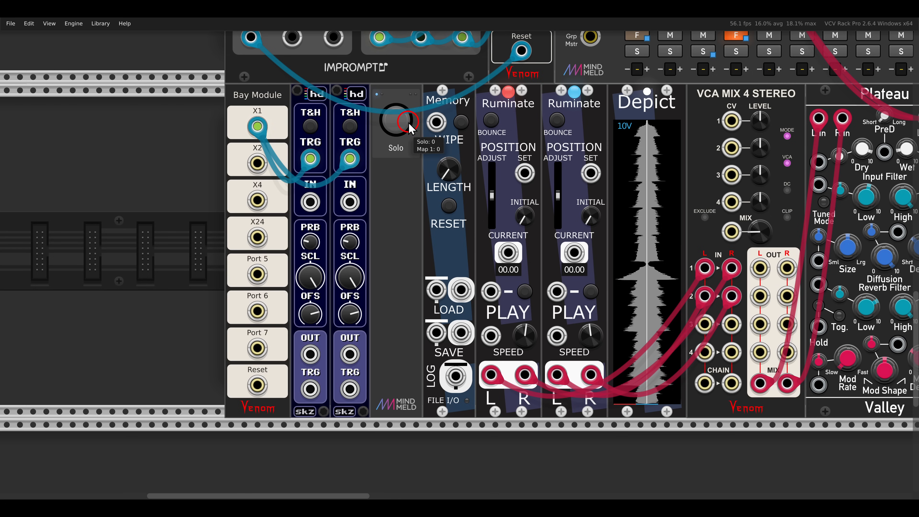
- Turn on the Solo switch, start the lower row's red Ruminate head, and shift its playback position with the Adjust slider
click(395, 119)
click(525, 292)
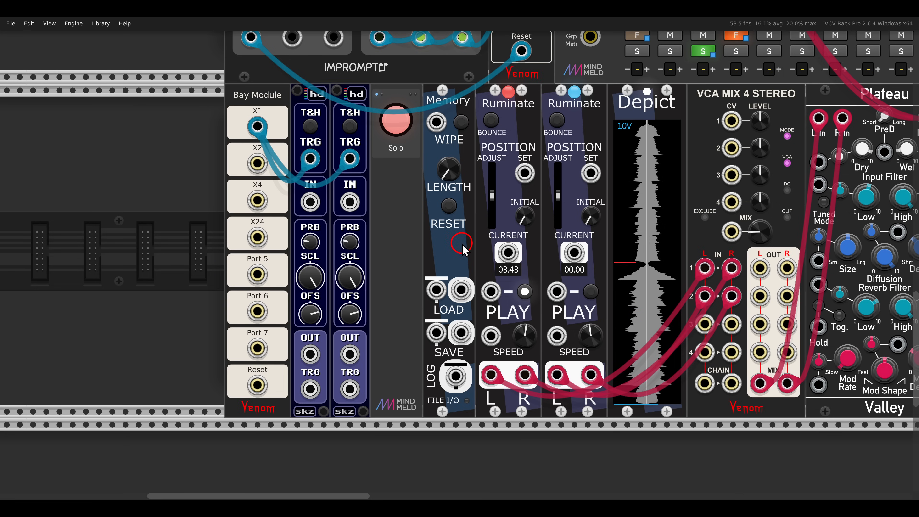
ctrl+scroll(507, 228, up, 2)
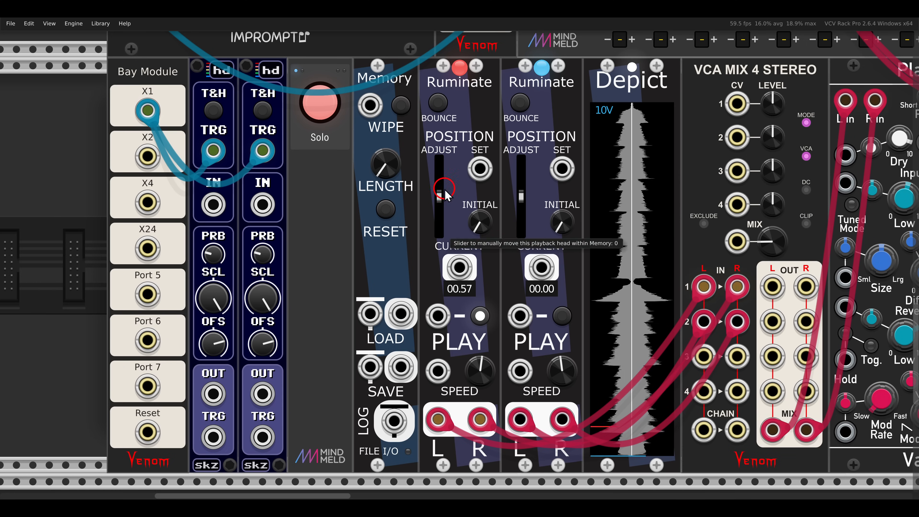
drag(439, 198, 438, 235)
- Disable Fade on Move for the red Ruminate head and repeatedly shift its playback position with the Adjust slider
right_click(460, 95)
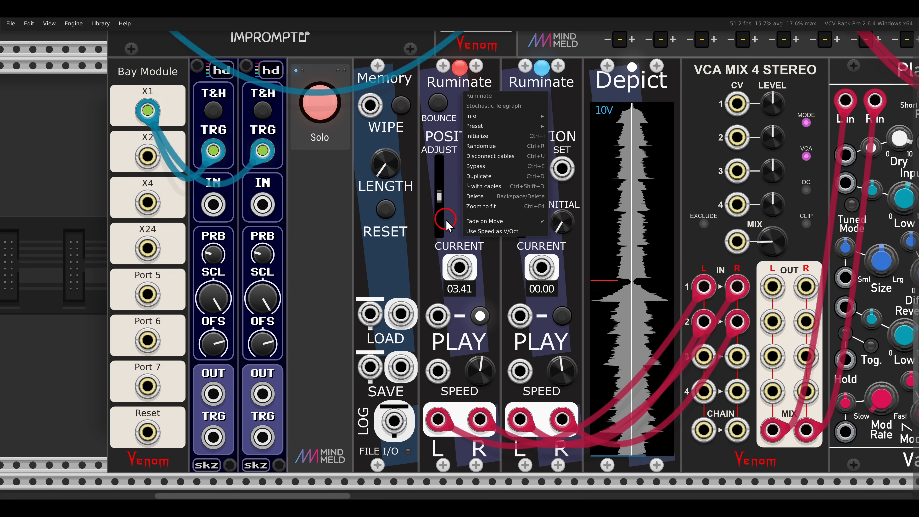
click(489, 222)
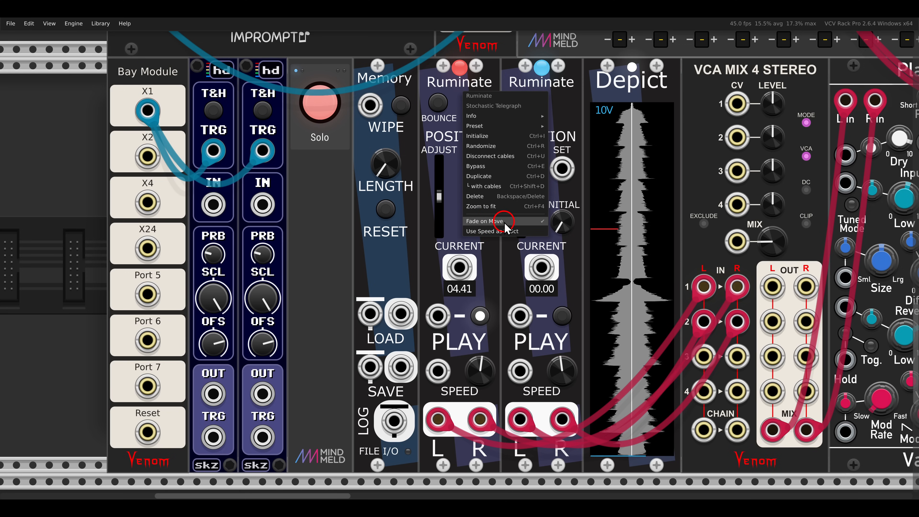
drag(439, 223, 443, 235)
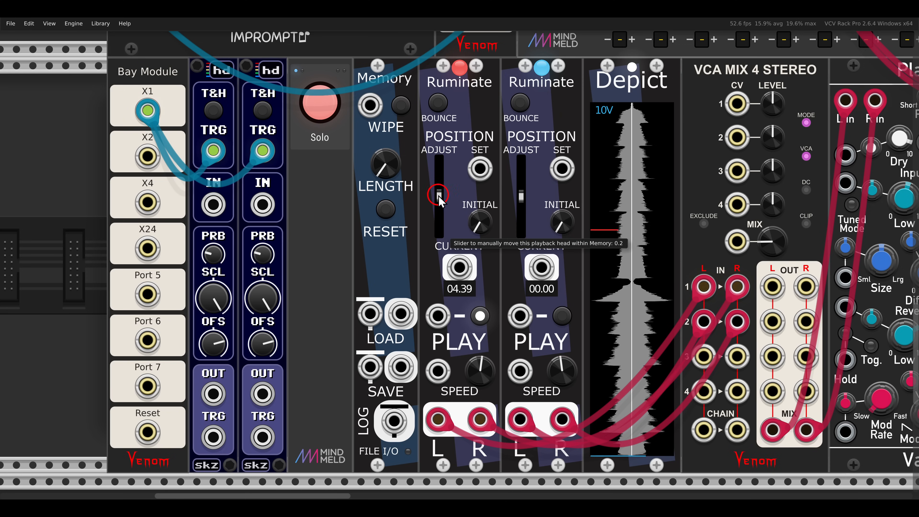
drag(439, 173, 437, 255)
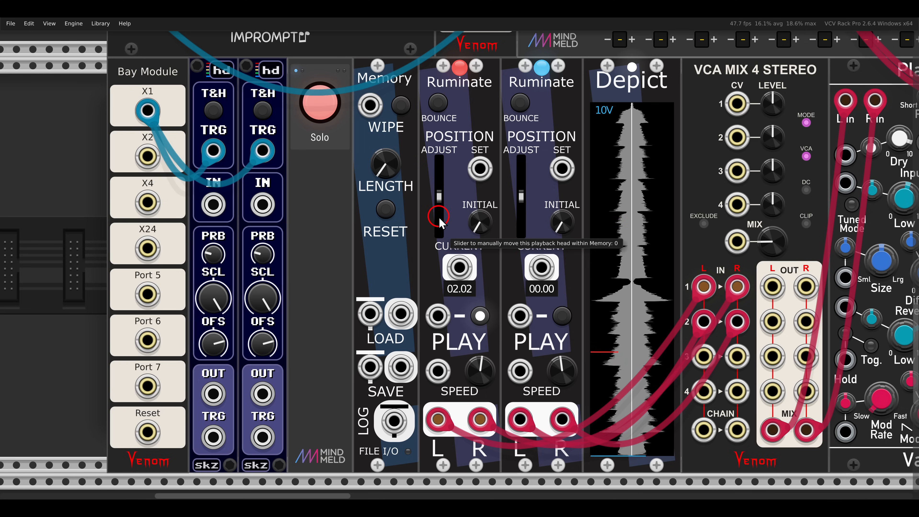
mouse_move(439, 199)
mouse_down()
mouse_move(438, 206)
mouse_move(441, 190)
mouse_up()
- Re-enable Fade on Move for the red Ruminate head and shift its playback position once more
right_click(469, 91)
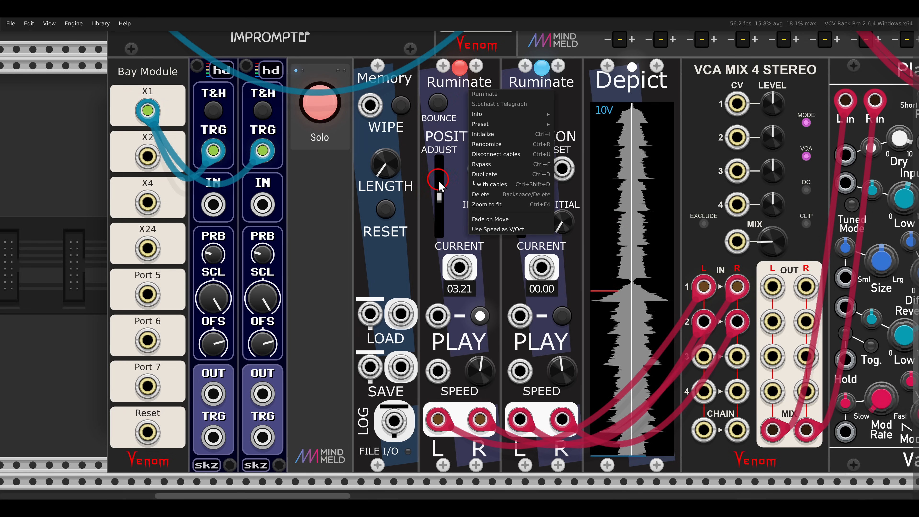
click(473, 219)
drag(439, 205, 442, 224)
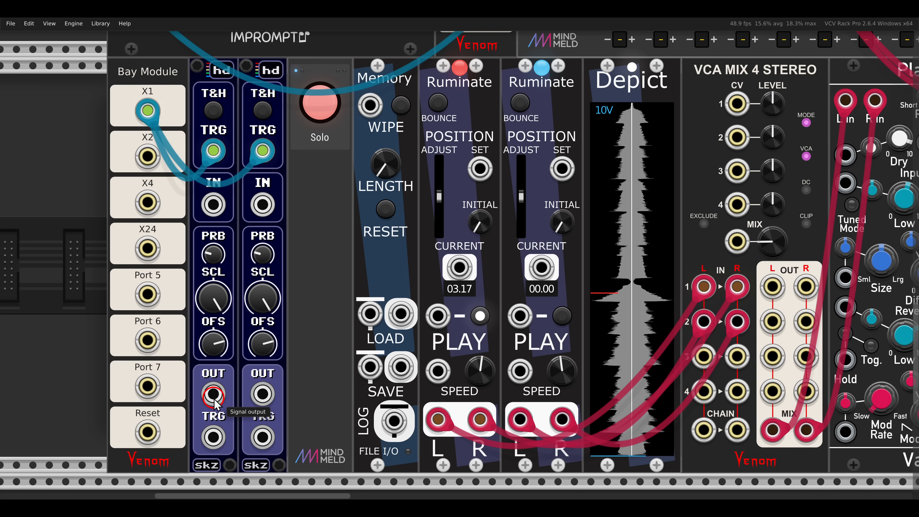
- Patch the first T&H module's signal output into the red Ruminate's position Set input and start playback on the blue Ruminate head
drag(214, 395, 480, 169)
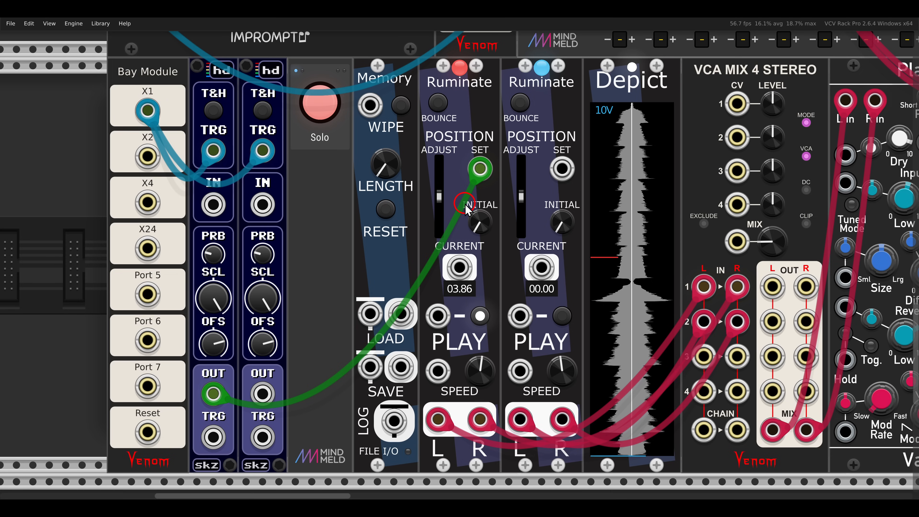
click(561, 318)
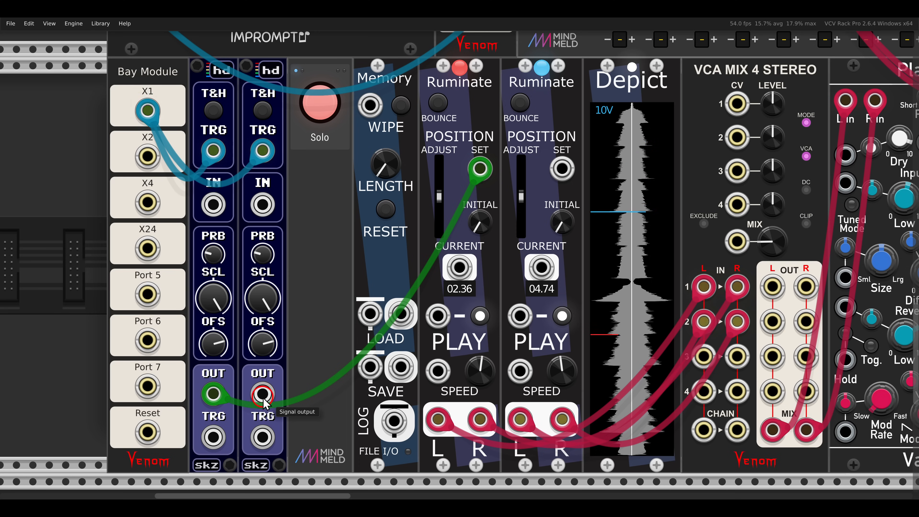
- Patch the second T&H module's signal output into the blue Ruminate's position Set input and turn off the Solo switch
drag(262, 394, 563, 169)
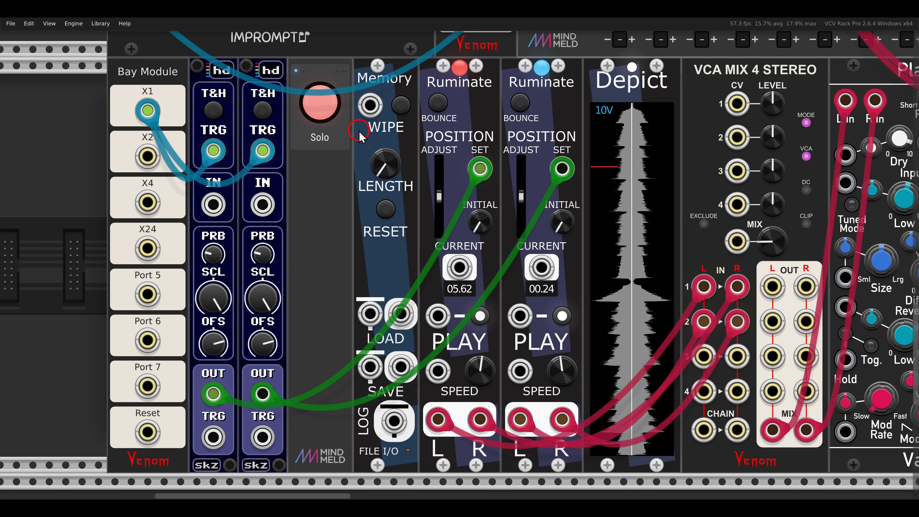
click(331, 107)
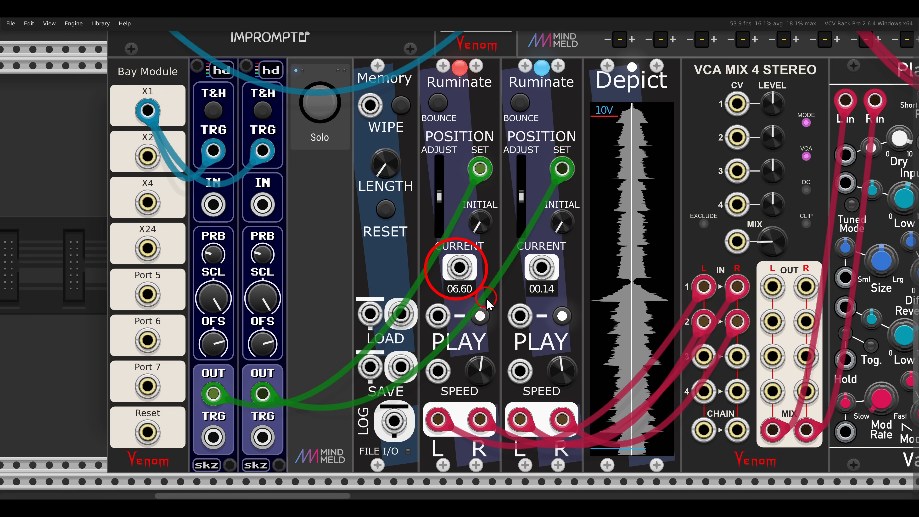
- Patch the Current position outputs of the red and blue Ruminate heads into the Scope's IN 1 and IN 2
scroll(502, 271, down, 3)
drag(521, 269, 707, 359)
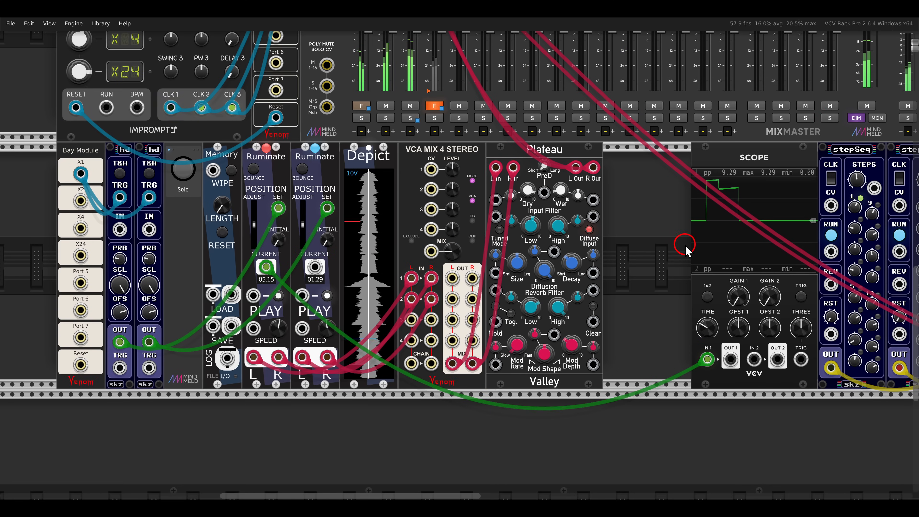
drag(681, 242, 586, 256)
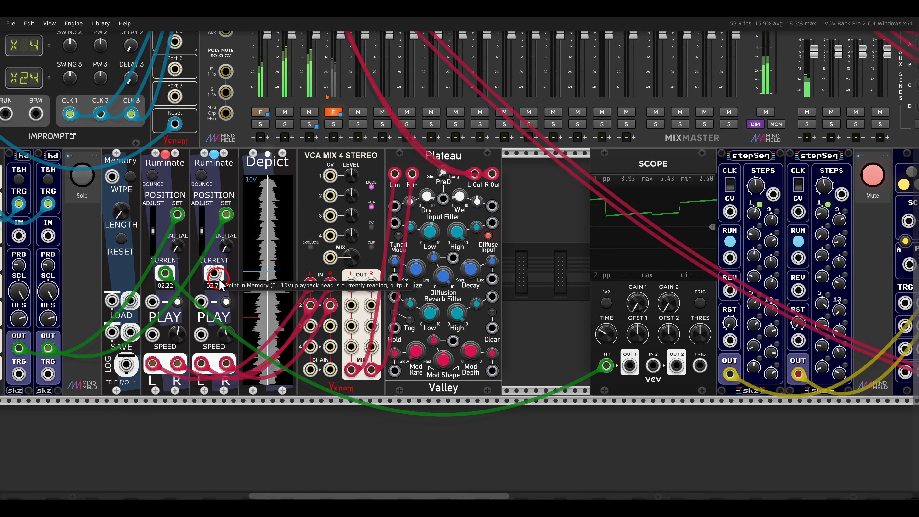
mouse_move(214, 273)
mouse_down()
mouse_move(416, 326)
mouse_move(654, 366)
mouse_up()
- Examine the two stepSeq modules beside the Scope, including their step knobs and CLK/CV switches
drag(687, 295, 445, 296)
scroll(562, 265, up, 1)
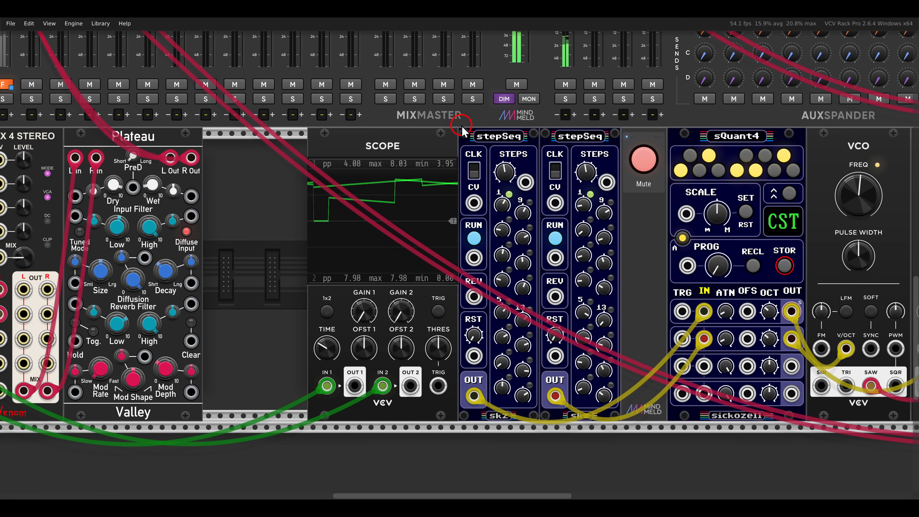
mouse_move(460, 124)
mouse_down()
mouse_move(531, 147)
mouse_move(617, 146)
mouse_up()
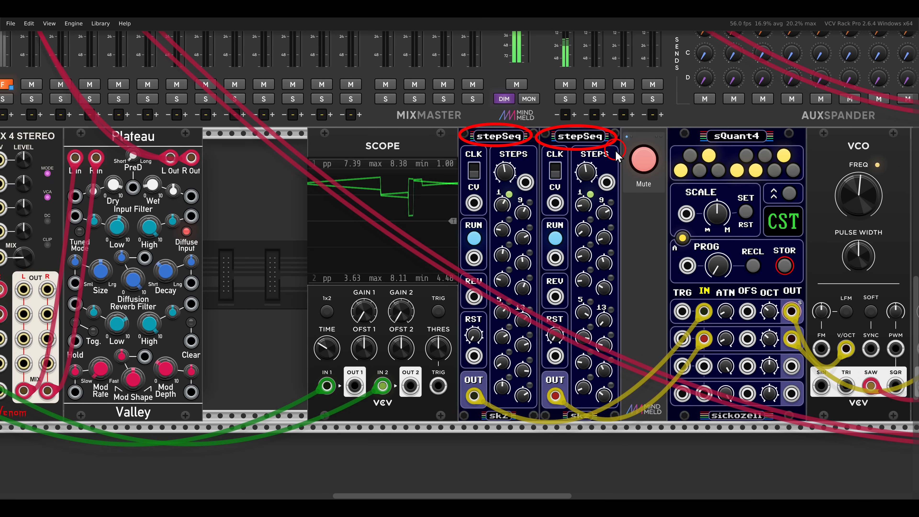
key(Escape)
scroll(501, 241, up, 2)
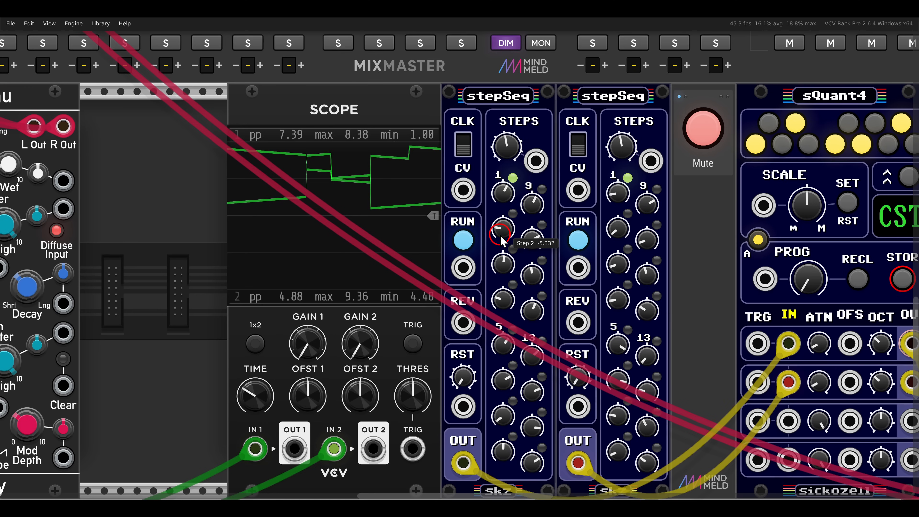
scroll(503, 225, down, 1)
drag(442, 121, 485, 155)
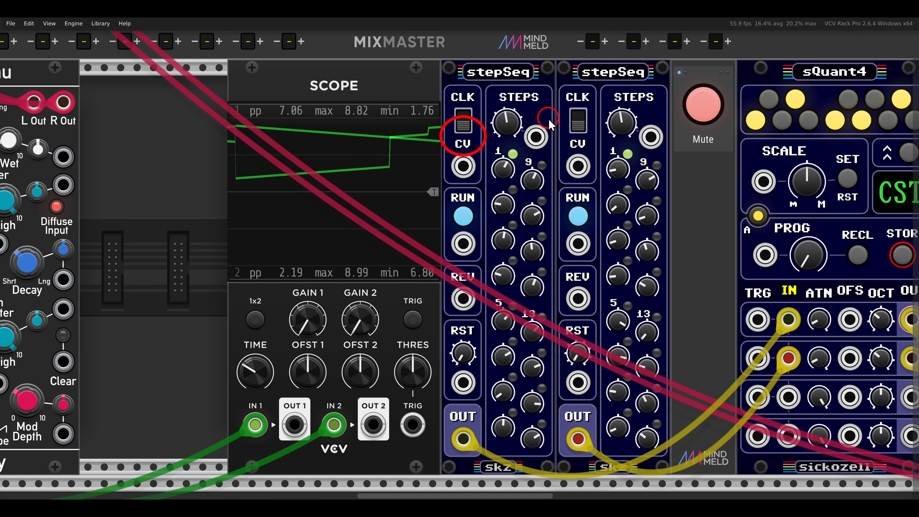
drag(549, 119, 601, 163)
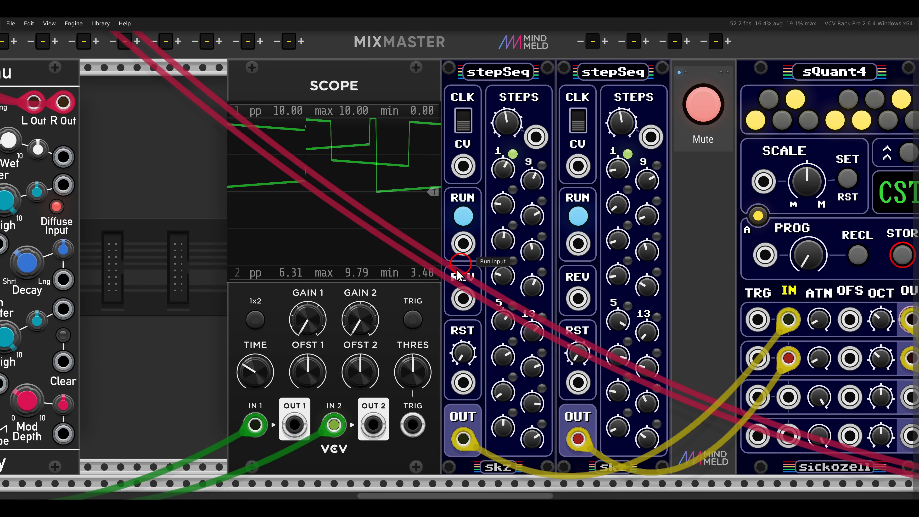
- Patch the Scope's OUT 1 and OUT 2 into the CV inputs of the two stepSeq modules and turn off the Mute switch
mouse_move(294, 425)
mouse_down()
mouse_move(410, 218)
mouse_move(464, 168)
mouse_up()
drag(578, 167, 374, 425)
scroll(540, 272, down, 3)
drag(626, 266, 386, 268)
drag(654, 187, 597, 187)
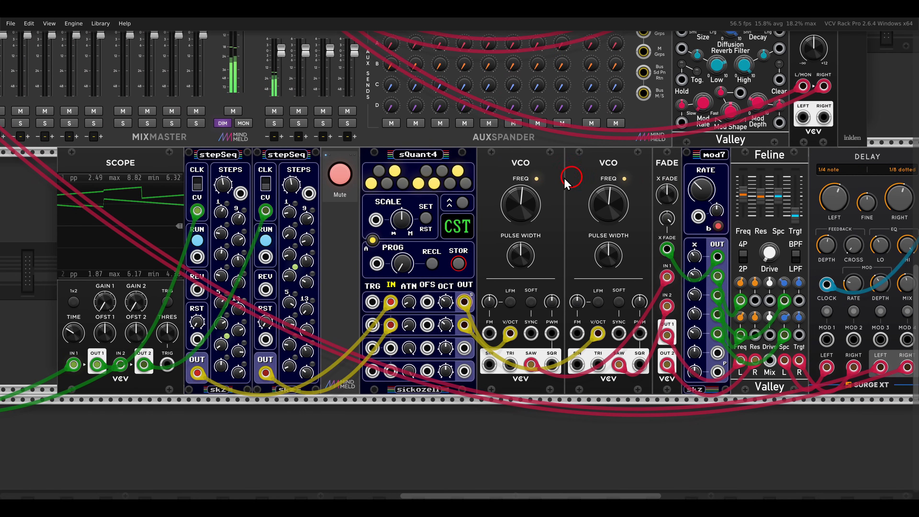
click(341, 178)
scroll(397, 202, down, 5)
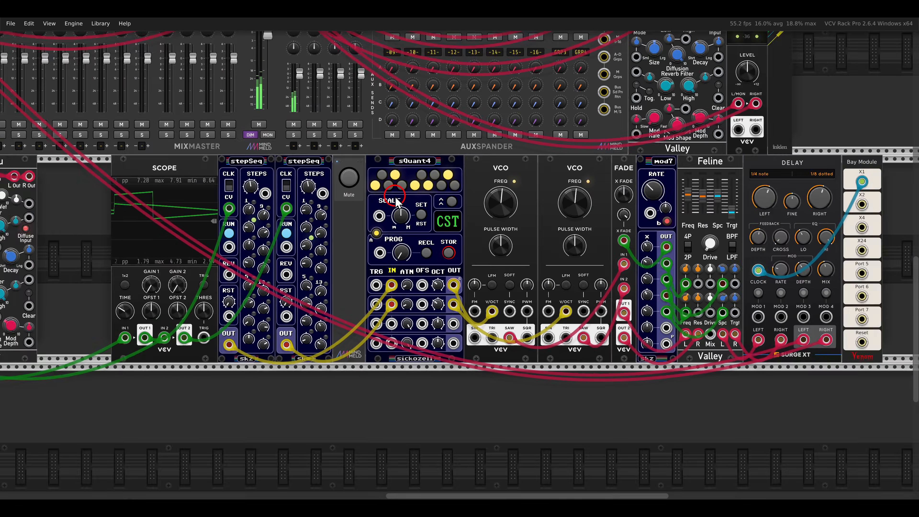
scroll(529, 267, up, 1)
drag(516, 231, 530, 287)
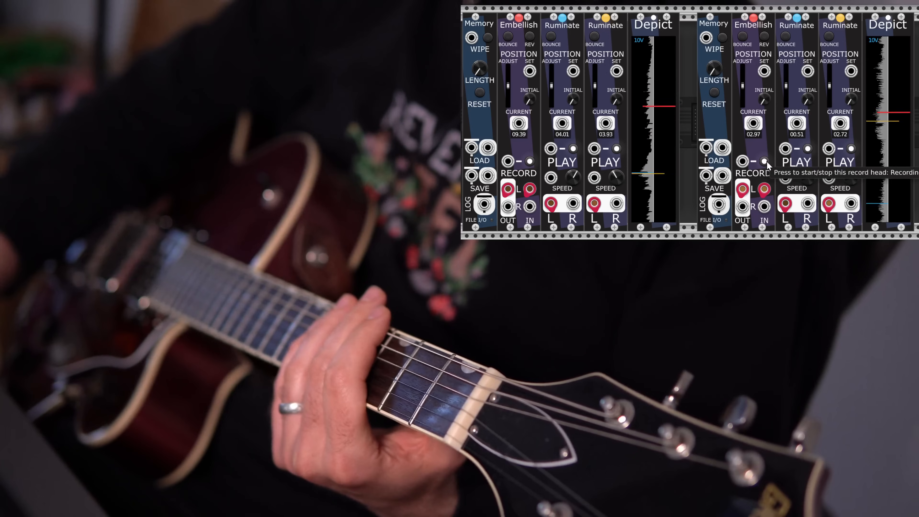
click(530, 162)
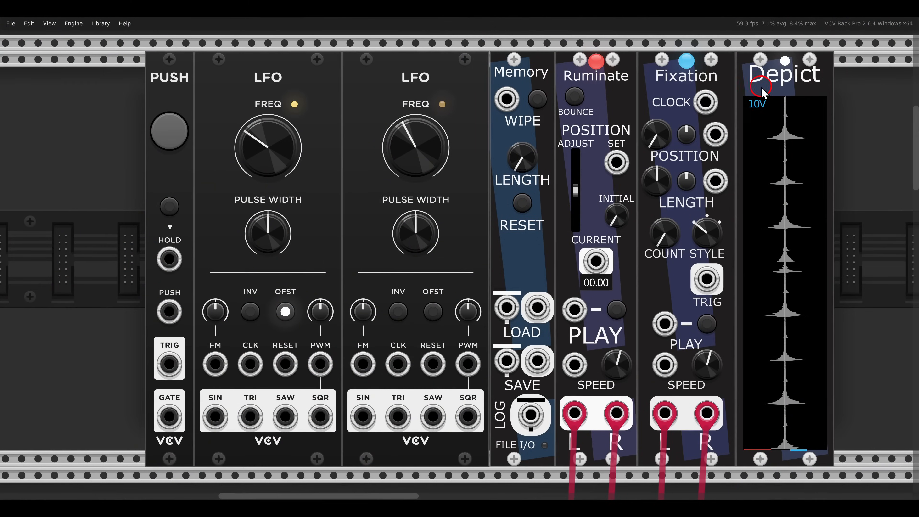
- Move the Fixation and Depict modules away from the Ruminate module, then reattach them to the Memory ensemble
drag(641, 61, 722, 98)
drag(854, 102, 734, 86)
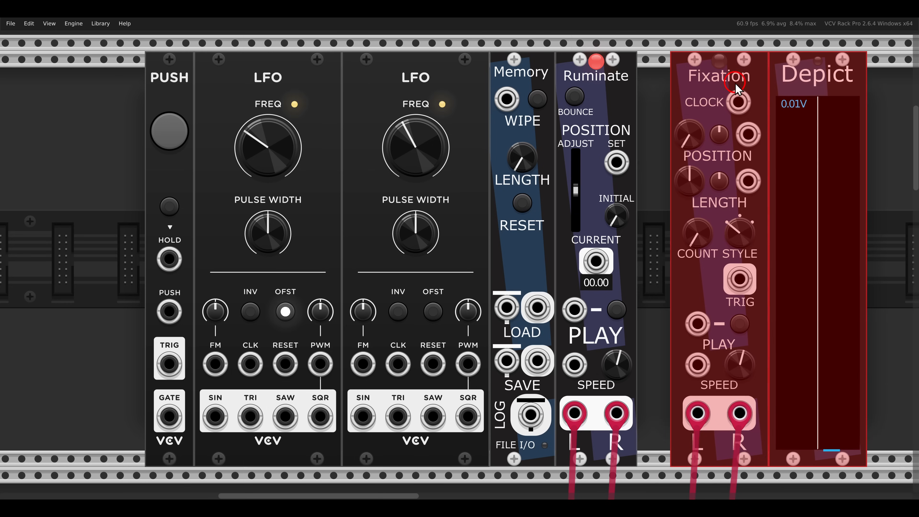
click(787, 44)
drag(788, 73, 803, 73)
drag(737, 82, 704, 81)
drag(813, 78, 733, 80)
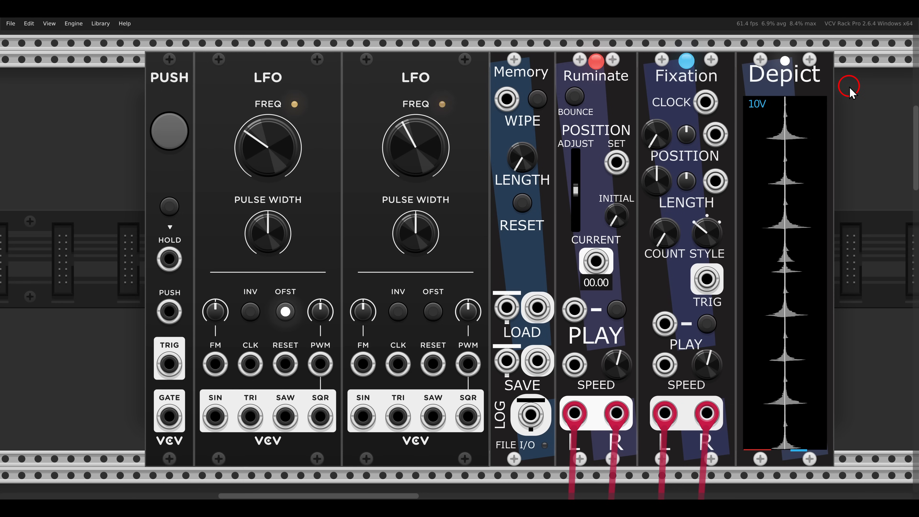
- Start playback on the red Ruminate head to hear the loaded recording and stop it again
click(616, 309)
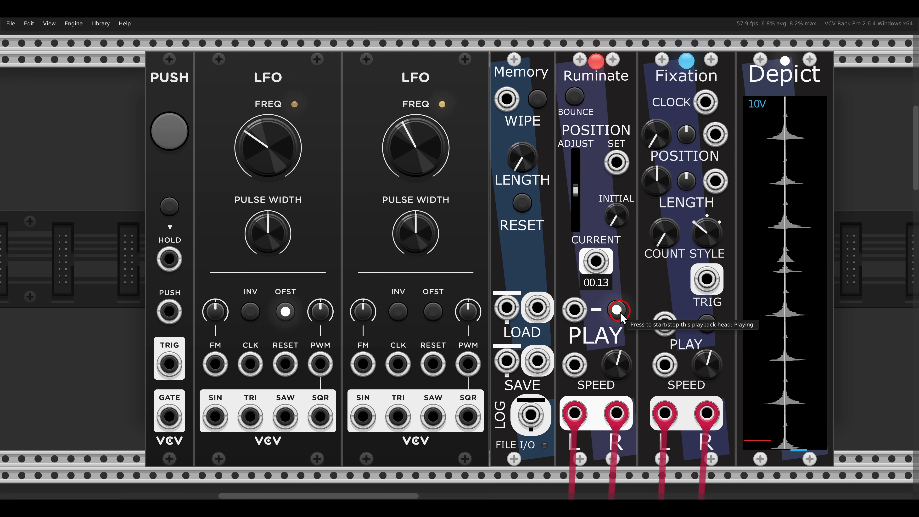
click(618, 310)
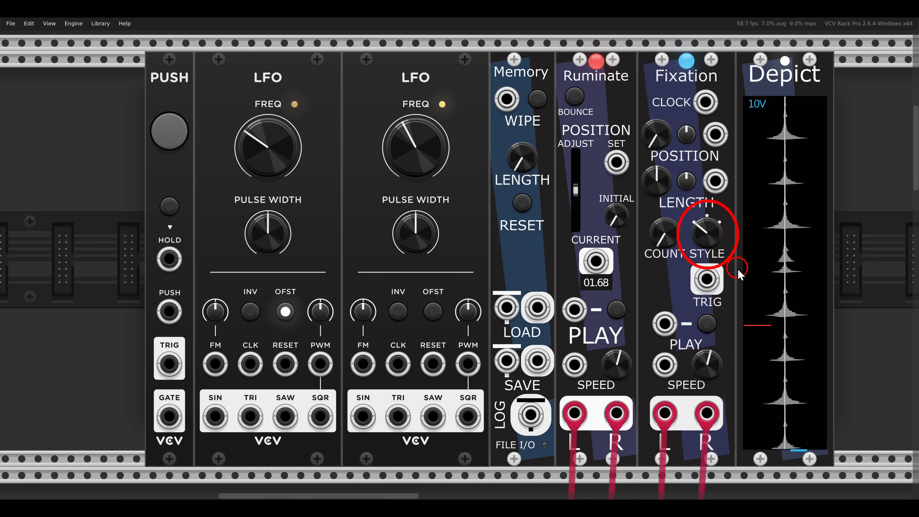
- Clock the Fixation head from the second LFO's square output at about 1.86 Hz and start its playback
mouse_move(712, 236)
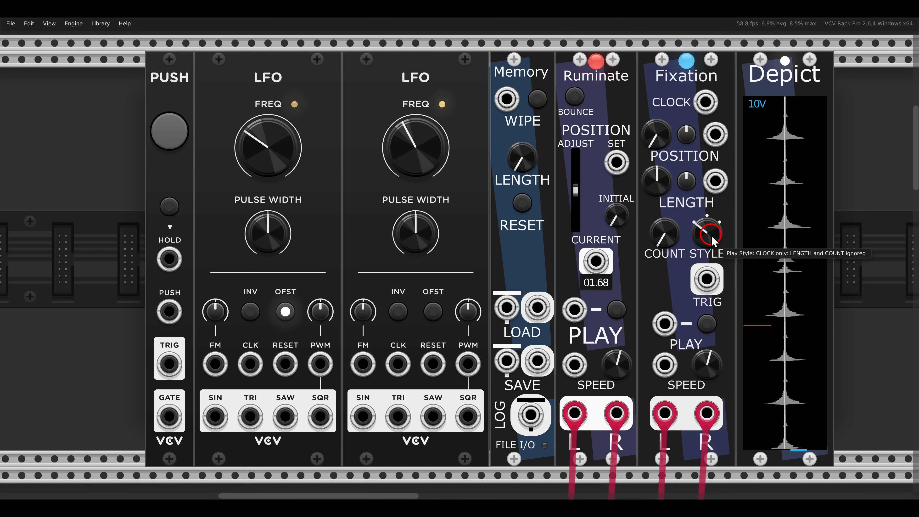
drag(698, 105, 468, 417)
drag(411, 165, 414, 172)
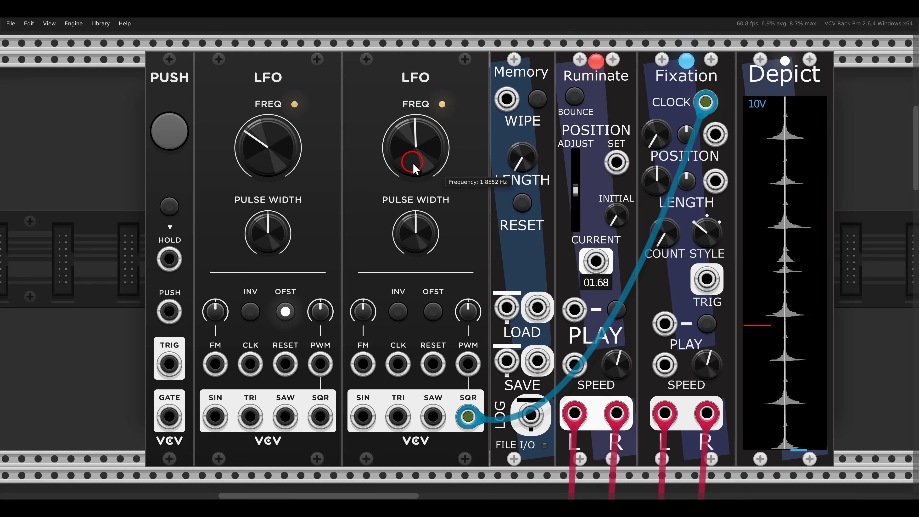
click(707, 323)
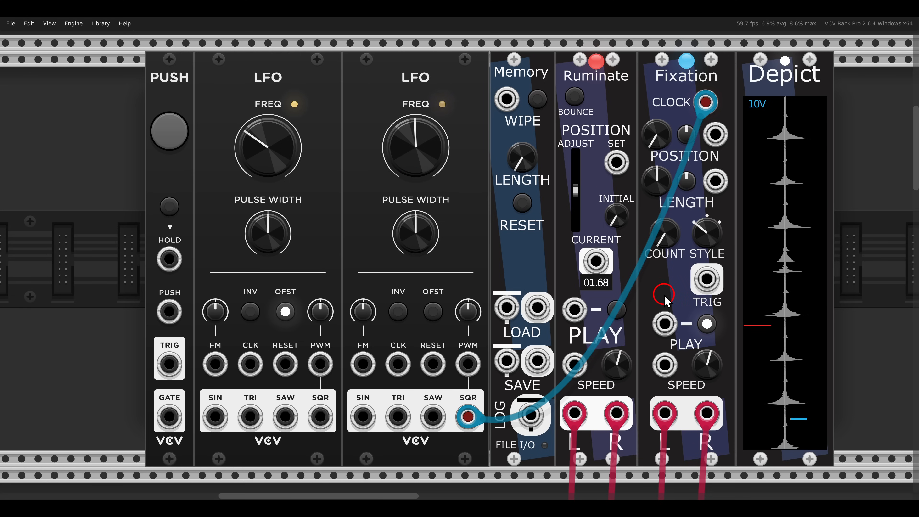
- Raise the second LFO's frequency in stages and move Fixation's playback start position to about 6.42
mouse_move(653, 183)
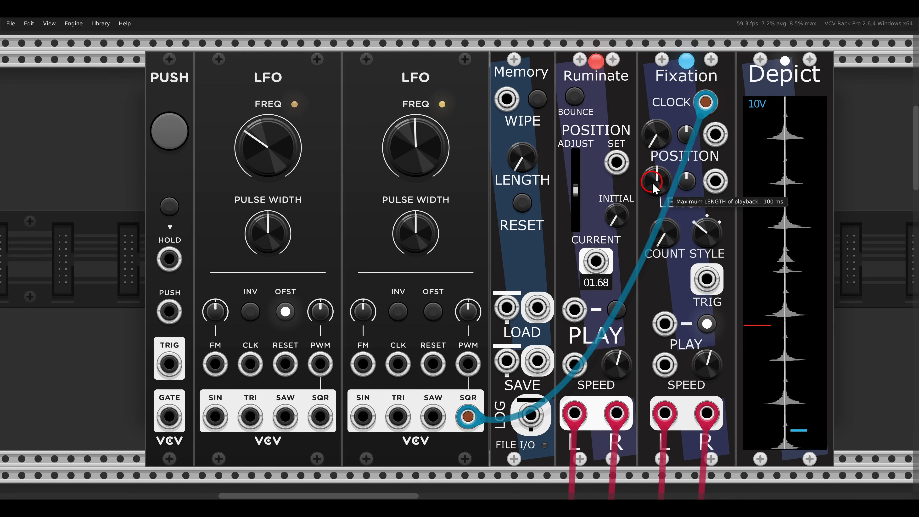
mouse_move(663, 139)
drag(654, 116, 656, 126)
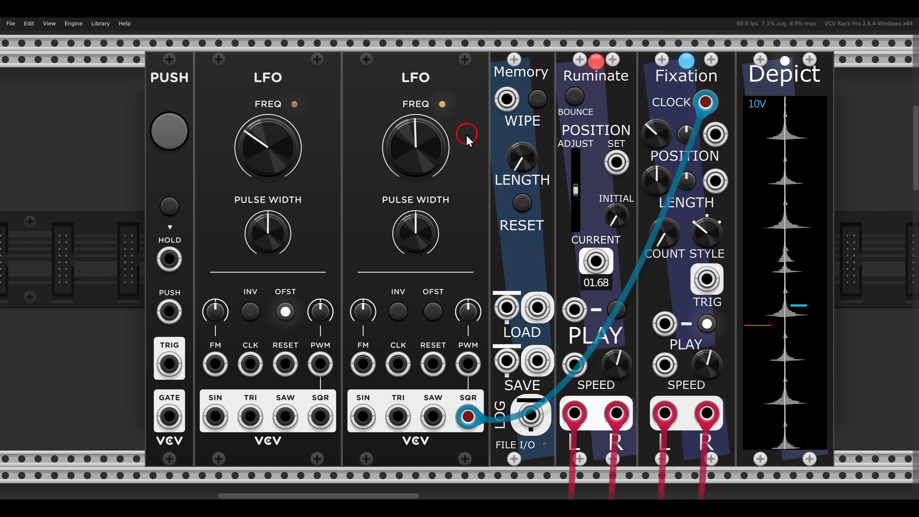
drag(420, 162, 412, 150)
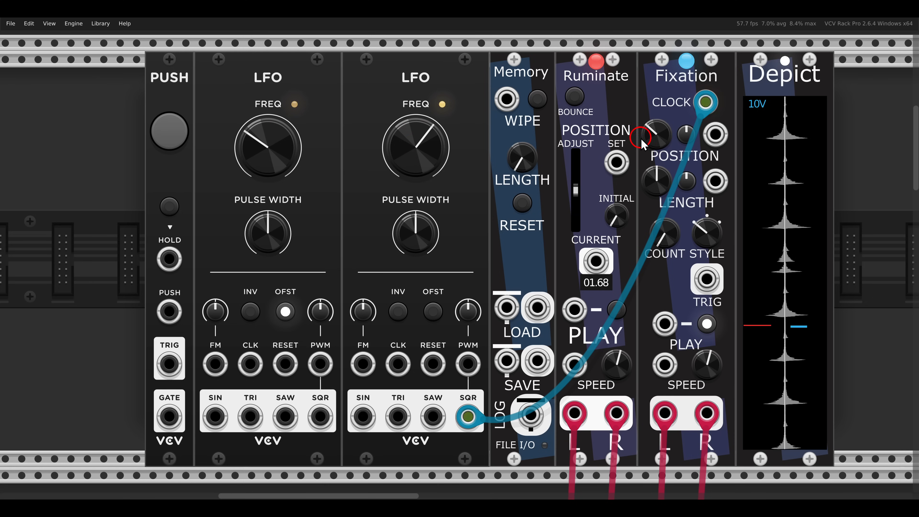
drag(652, 144, 646, 117)
drag(420, 143, 418, 136)
drag(661, 131, 658, 130)
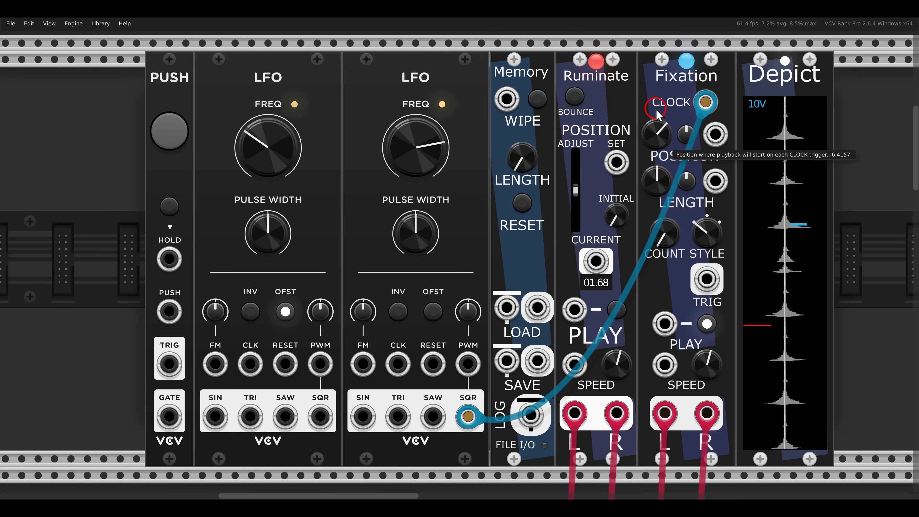
- Reset Fixation's start position to 0, modulate it with the first LFO's saw output at about 0.167 Hz, and readjust the second LFO's frequency
drag(658, 115, 667, 210)
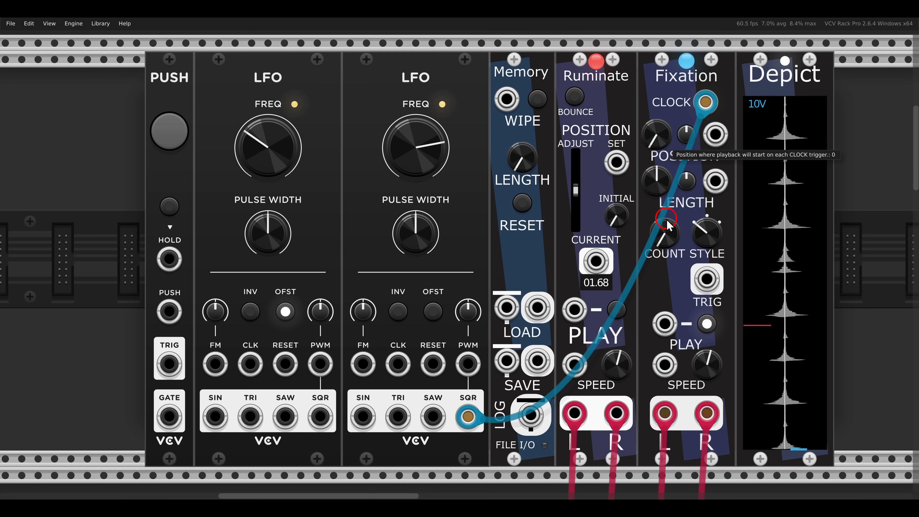
drag(285, 416, 715, 134)
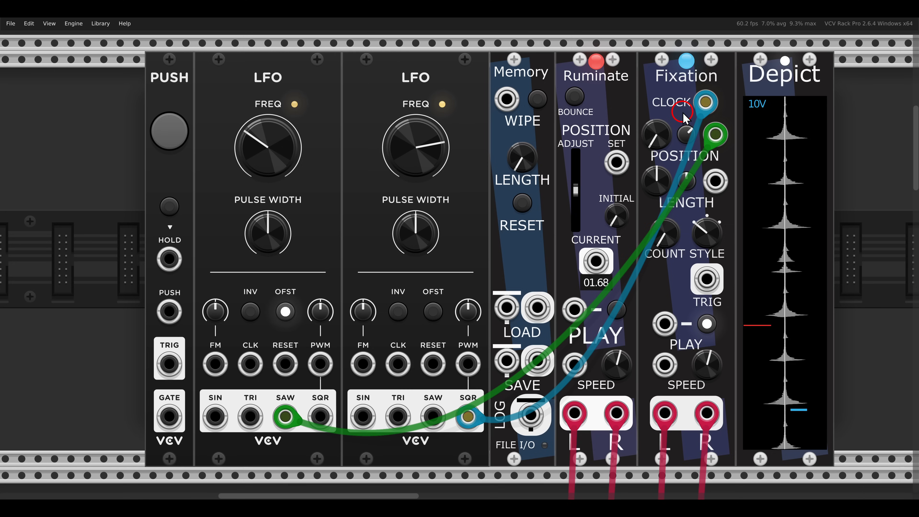
mouse_move(283, 146)
mouse_down()
mouse_move(279, 122)
mouse_move(278, 158)
mouse_up()
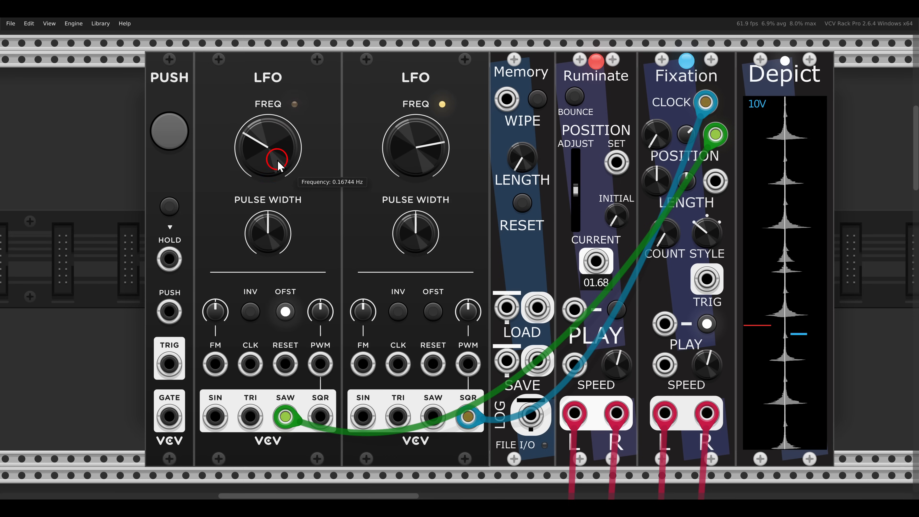
click(433, 151)
mouse_move(434, 151)
mouse_down()
mouse_move(433, 165)
mouse_move(434, 149)
mouse_up()
- Stop the Fixation head and remove the cables from its Position and Clock inputs
click(708, 323)
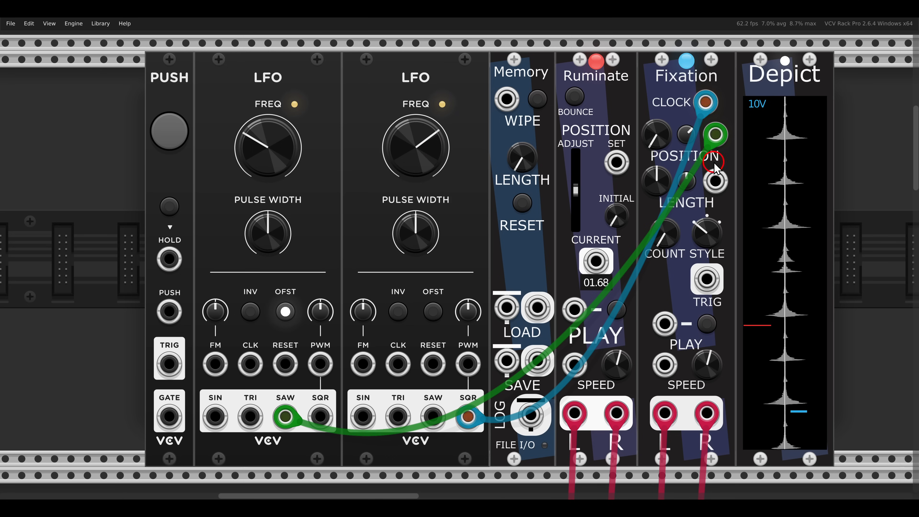
shift+click(716, 135)
shift+click(707, 103)
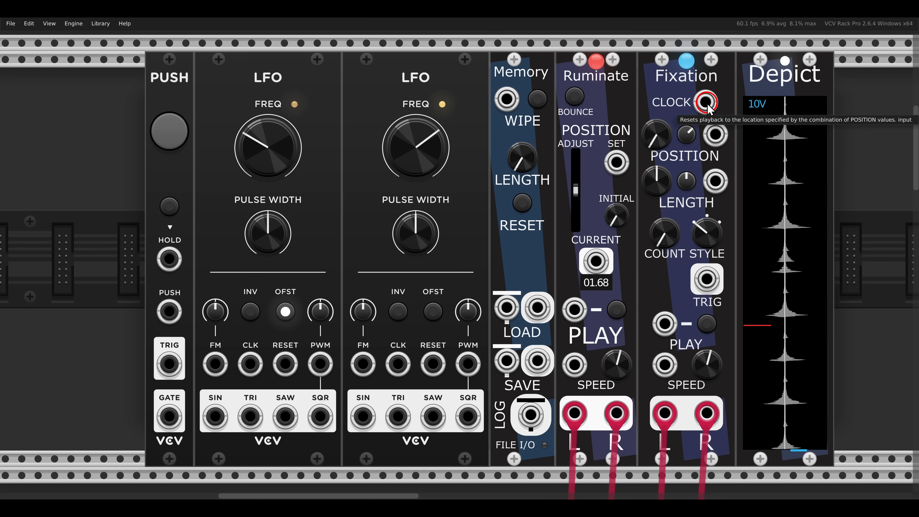
- Set Fixation's Play Style to Always plays LENGTH and start its playback
drag(710, 233, 709, 192)
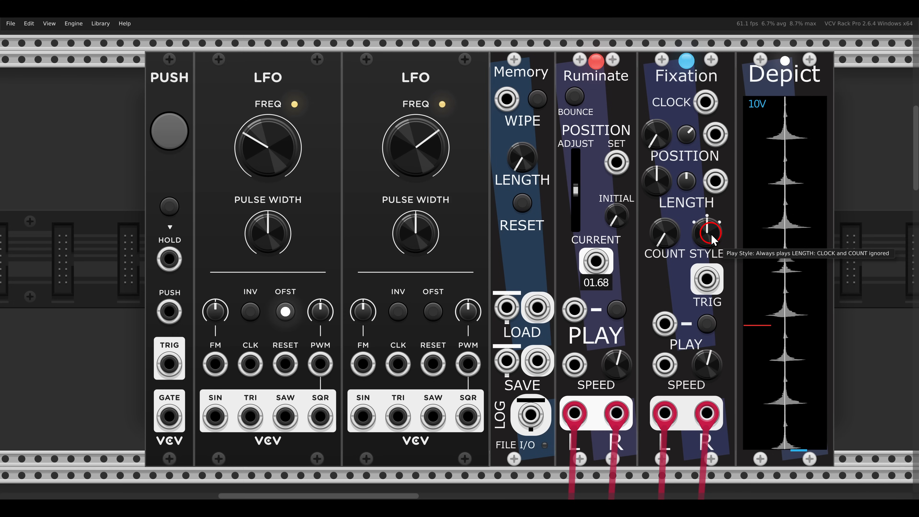
click(707, 324)
- Raise Fixation's start position, shorten its Length, and patch the first LFO's triangle output into its Position input
drag(666, 153, 660, 116)
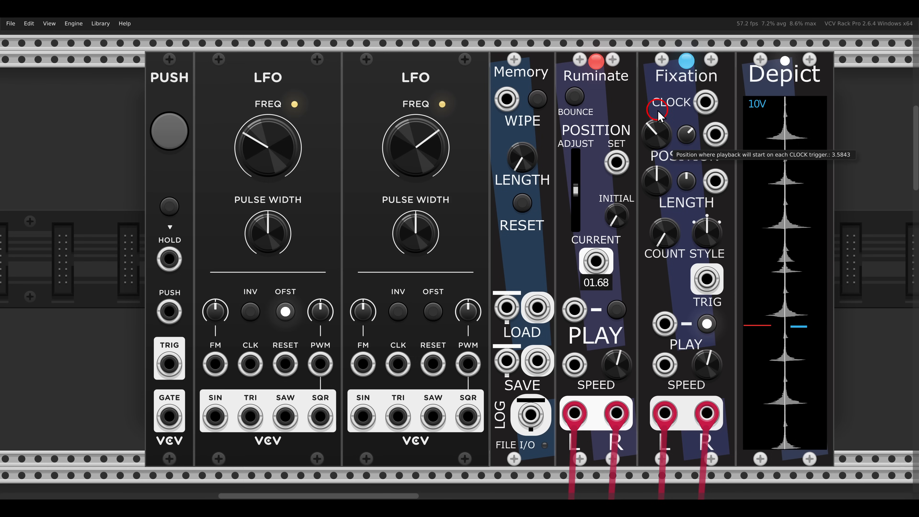
drag(662, 174, 666, 191)
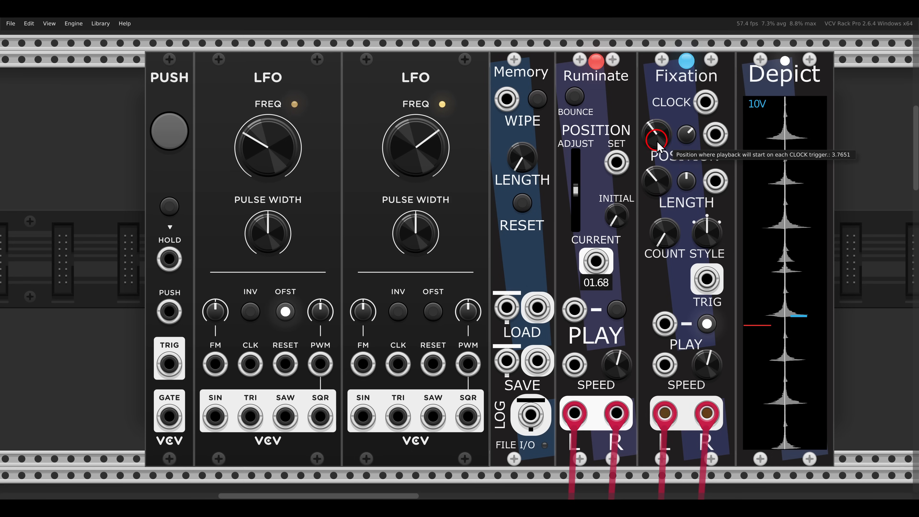
drag(655, 121, 250, 416)
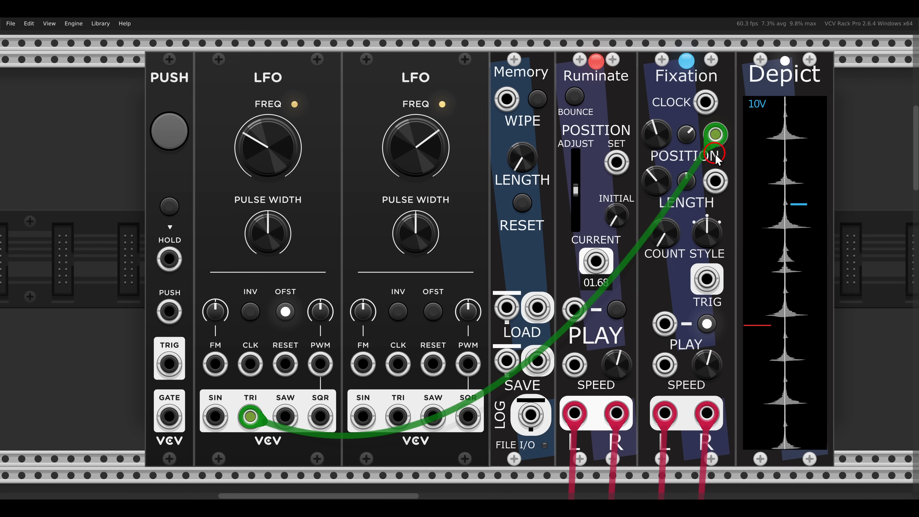
- Unpatch Fixation's Position input, select its last Play Style, set Length to 100 ms, and patch the PUSH module's trigger output into Clock
drag(715, 134, 708, 215)
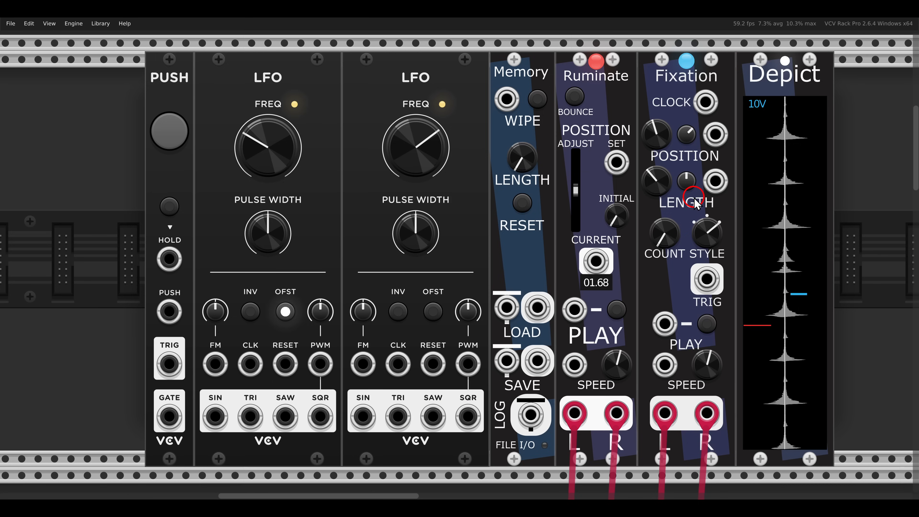
drag(634, 210, 692, 278)
drag(169, 364, 700, 109)
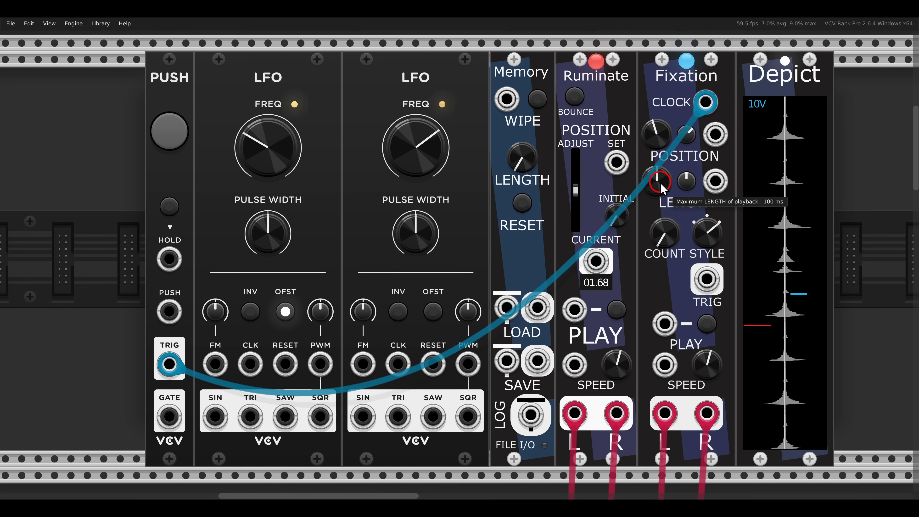
- Adjust Fixation's start position slightly and fire the PUSH trigger several times with Count at 1
mouse_move(661, 144)
mouse_down()
mouse_move(661, 207)
mouse_move(654, 141)
mouse_up()
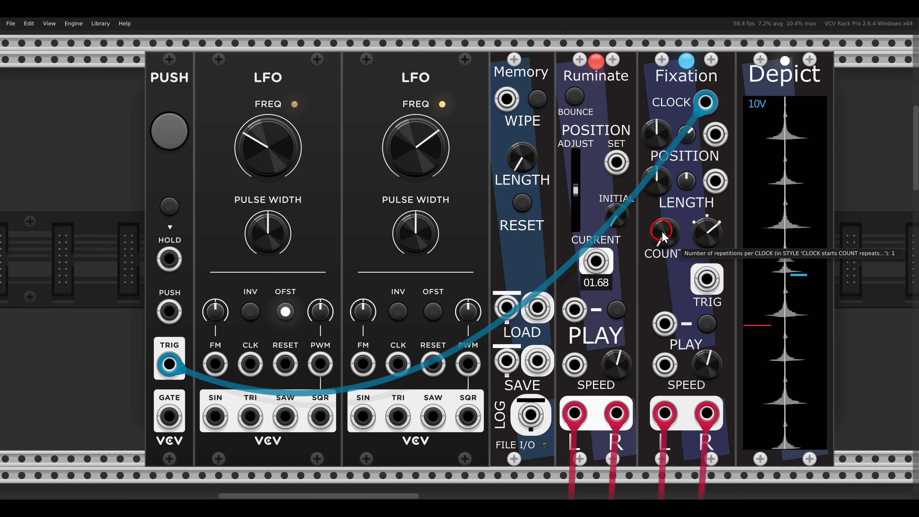
click(170, 138)
click(169, 138)
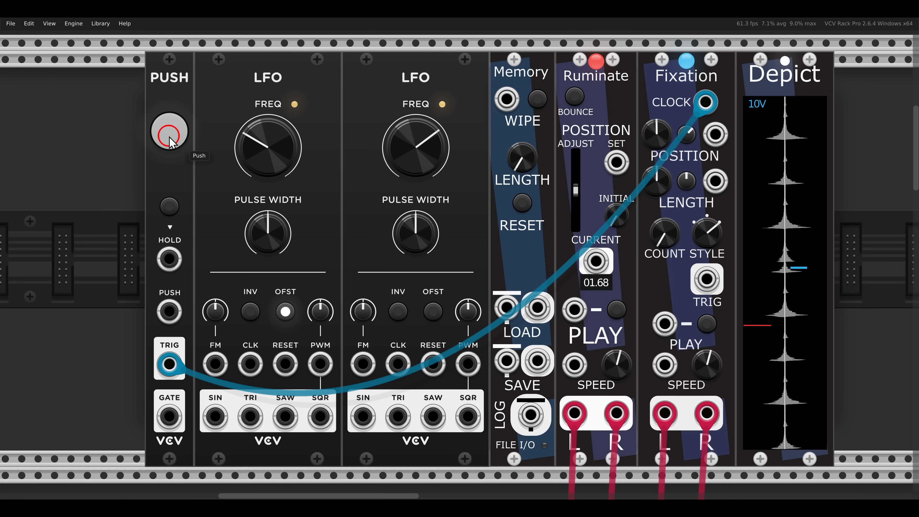
click(170, 138)
click(170, 138)
click(169, 138)
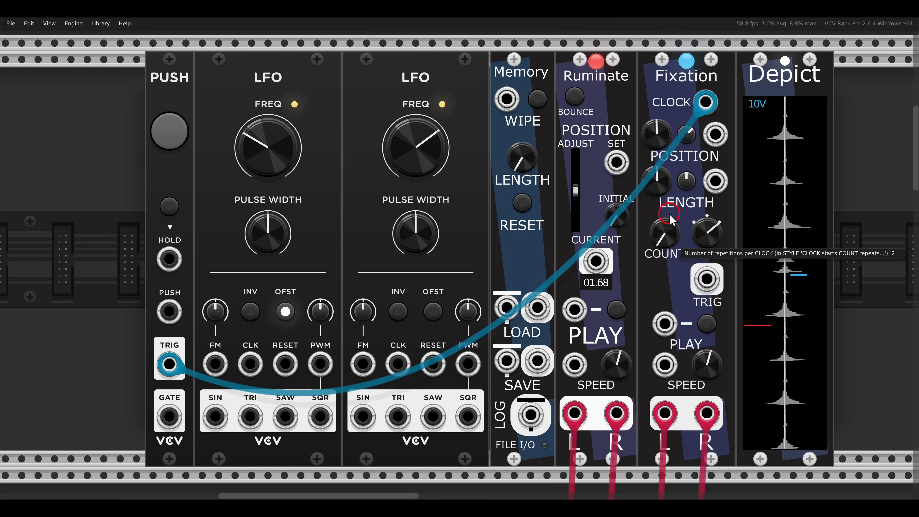
- Set Fixation's Count to 2, shorten its Length, raise its start position, and fire the PUSH trigger to hear the repeats
click(172, 140)
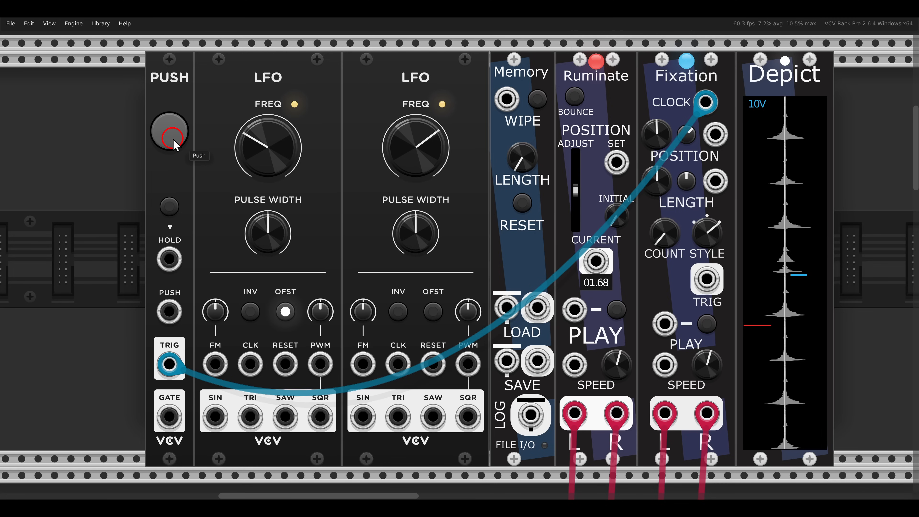
click(173, 140)
click(173, 141)
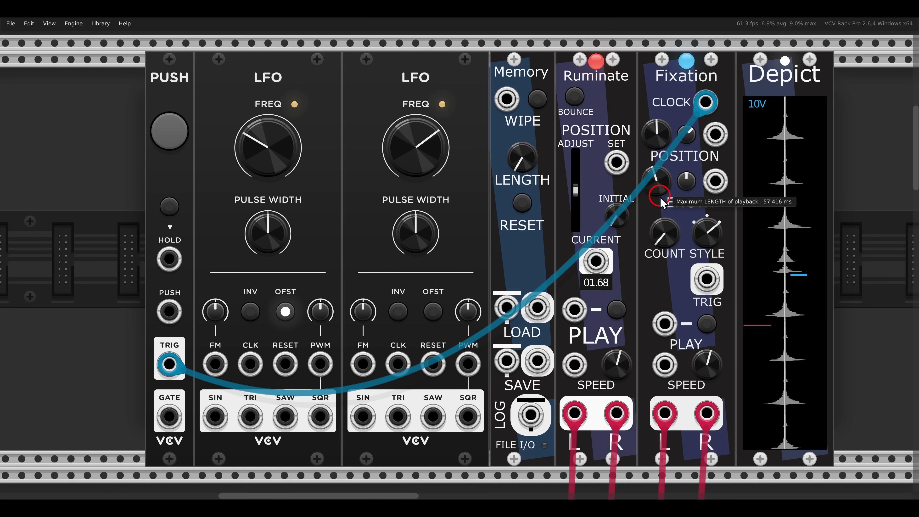
click(173, 132)
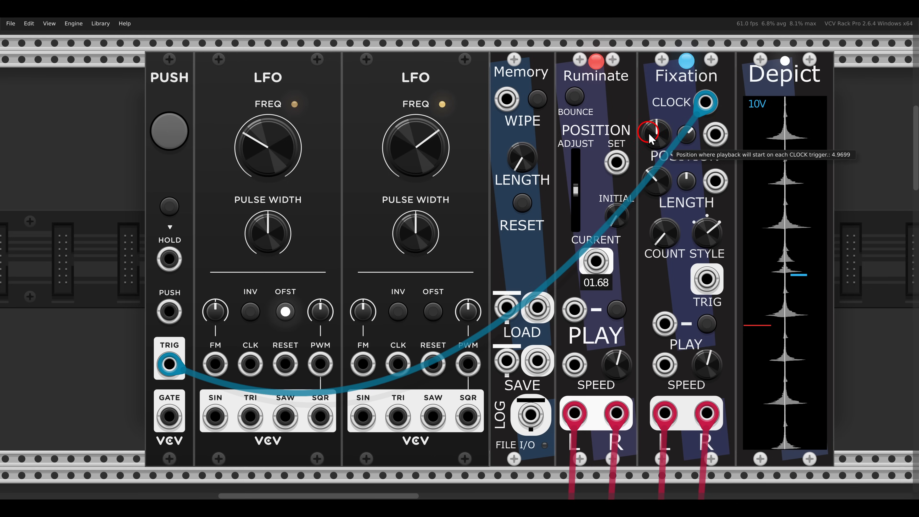
click(174, 130)
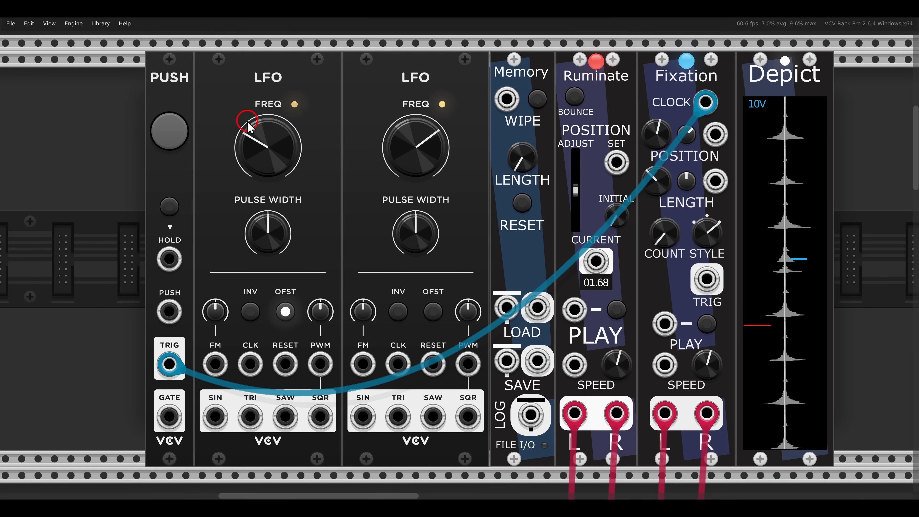
- Trigger Fixation, raise its Count to 95, set Length to about 47 ms, and trigger it again
click(168, 131)
click(168, 132)
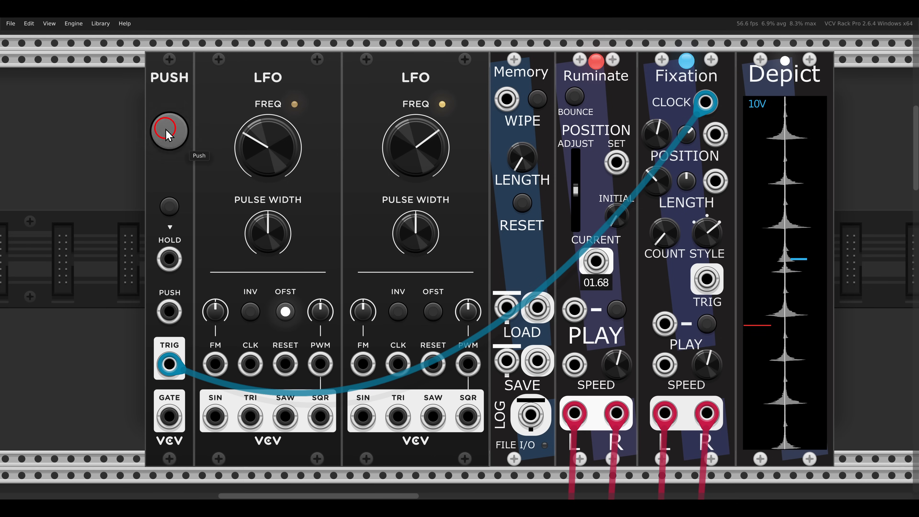
click(168, 132)
drag(665, 232, 662, 221)
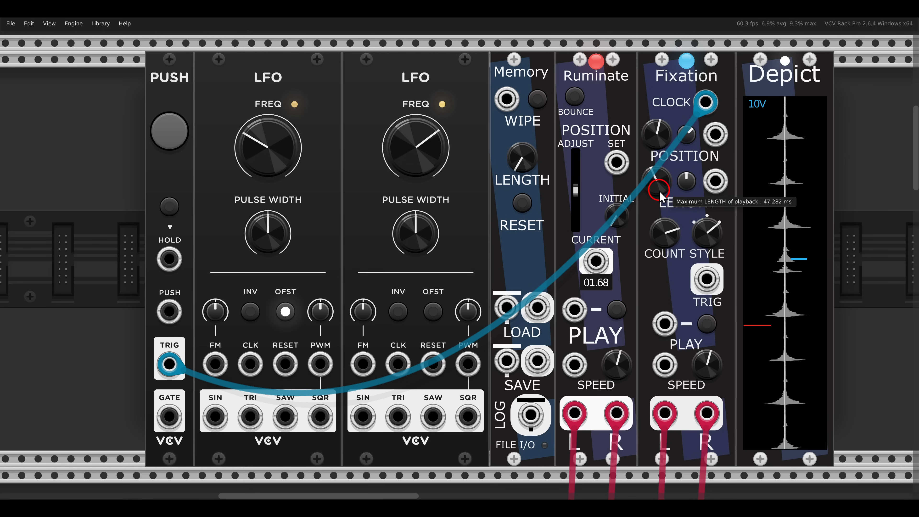
click(167, 132)
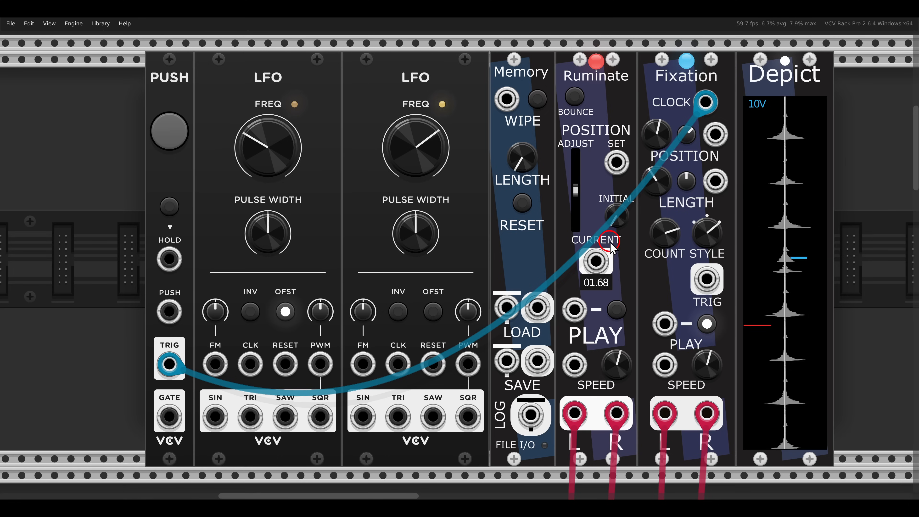
- Patch the second LFO's triangle output into Fixation's Position input, shorten the Length, and trigger playback
drag(715, 134, 399, 416)
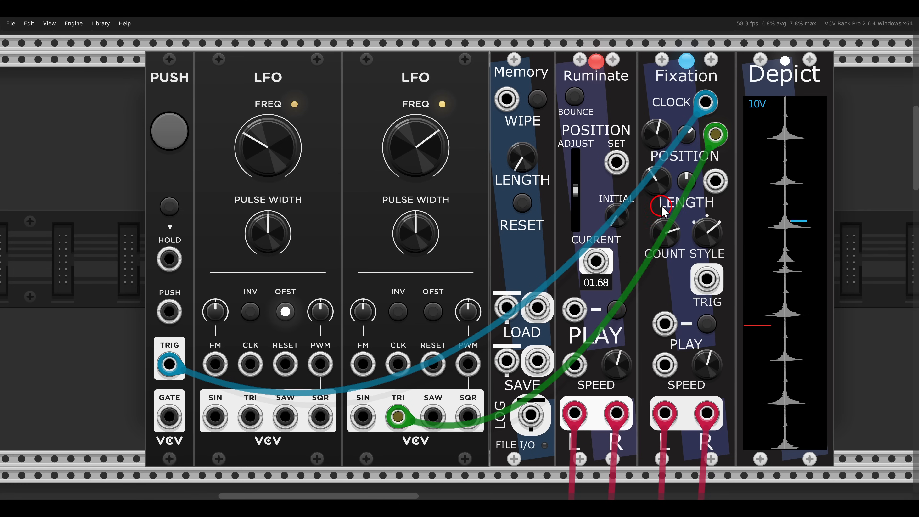
drag(661, 190, 661, 201)
click(166, 137)
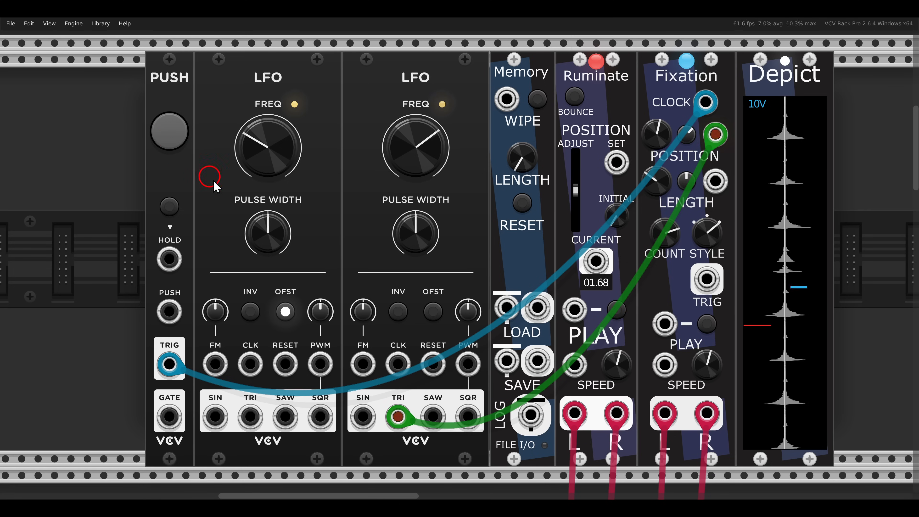
- Move the Position cable's source to the first LFO's triangle output, trigger Fixation, and shorten Length to about 9 ms
drag(398, 416, 250, 417)
click(176, 137)
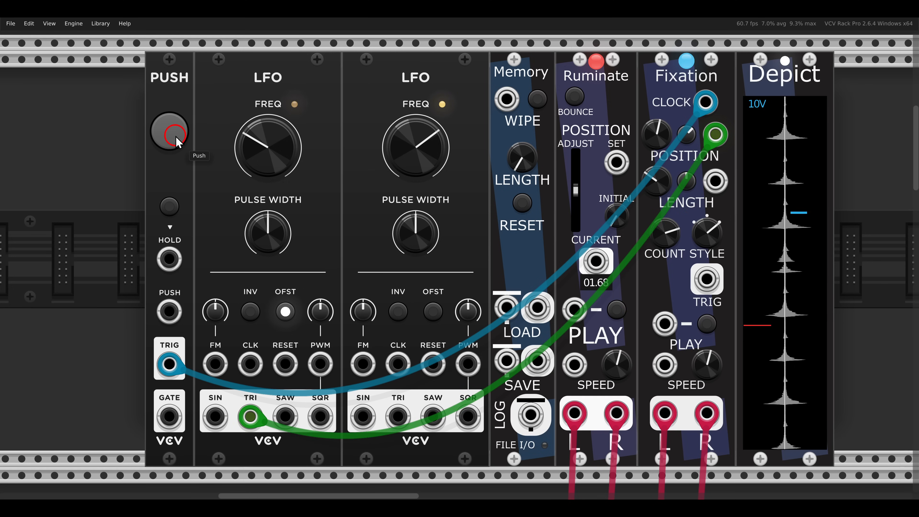
mouse_move(658, 231)
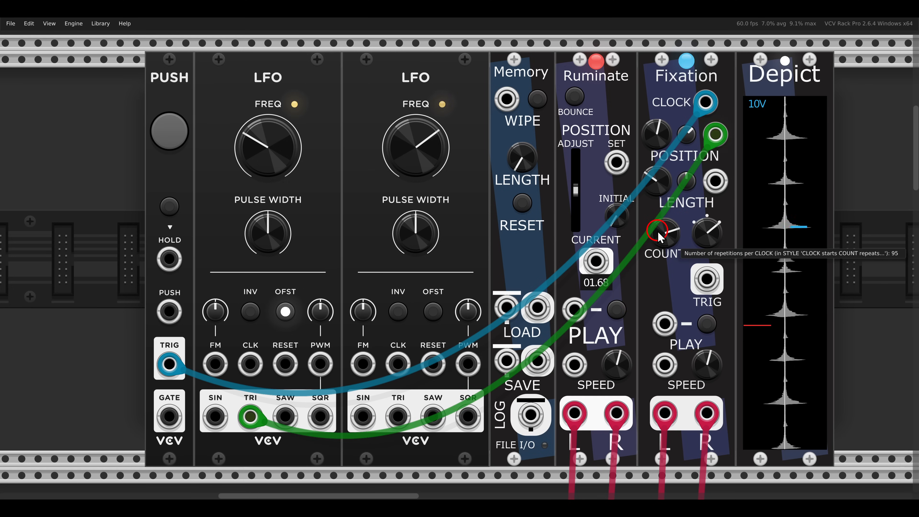
mouse_move(656, 195)
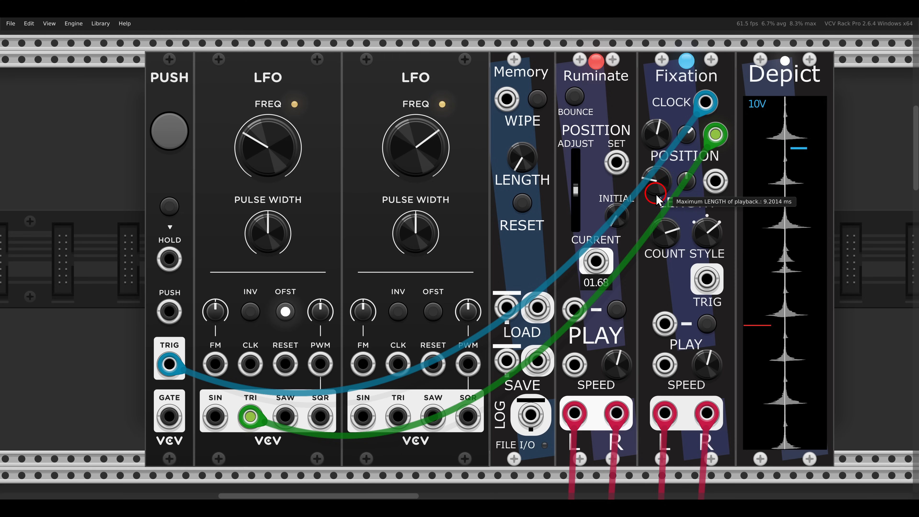
- Raise the first LFO's frequency and fire the PUSH trigger repeatedly to hear the faster position modulation
drag(253, 155, 253, 145)
click(164, 131)
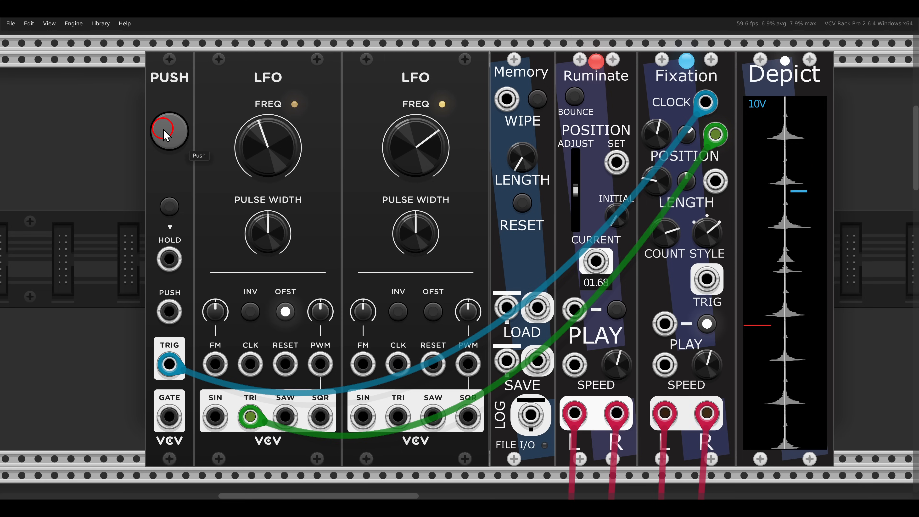
click(164, 132)
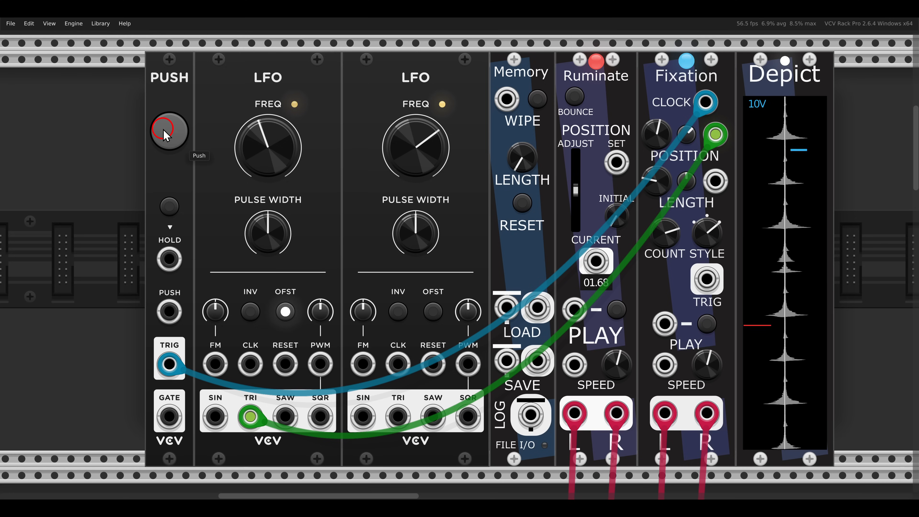
click(164, 132)
click(164, 133)
click(164, 133)
click(164, 133)
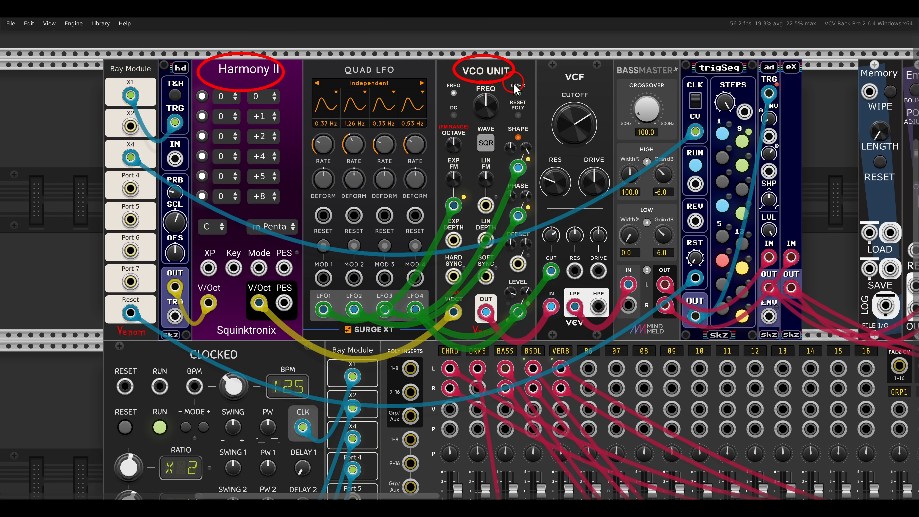
- Turn down channel 1's level on VCA MIX 4 STEREO and start recording with the Embellish head
scroll(700, 143, down, 2)
drag(773, 163, 312, 163)
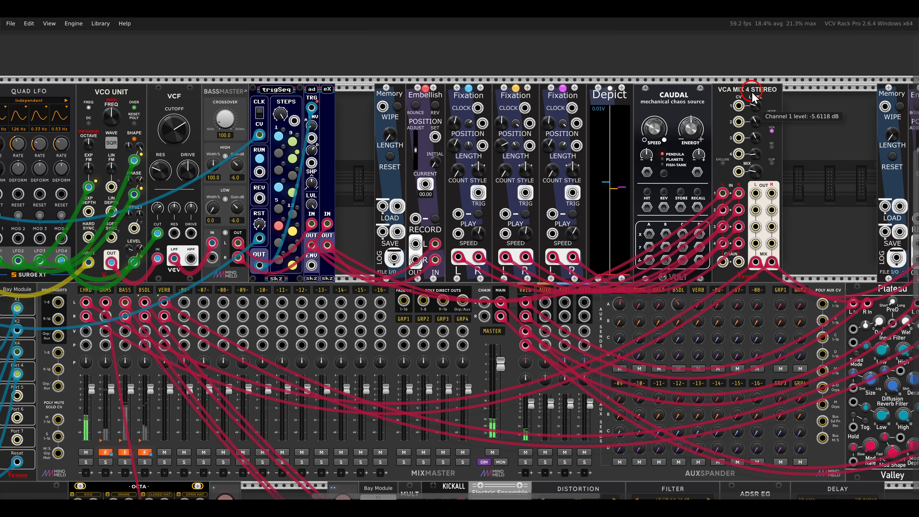
scroll(725, 110, up, 3)
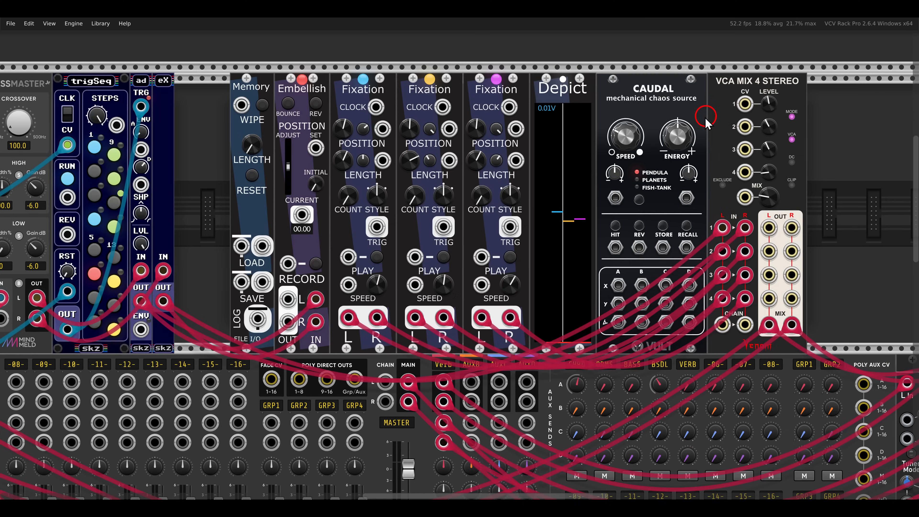
scroll(705, 118, up, 3)
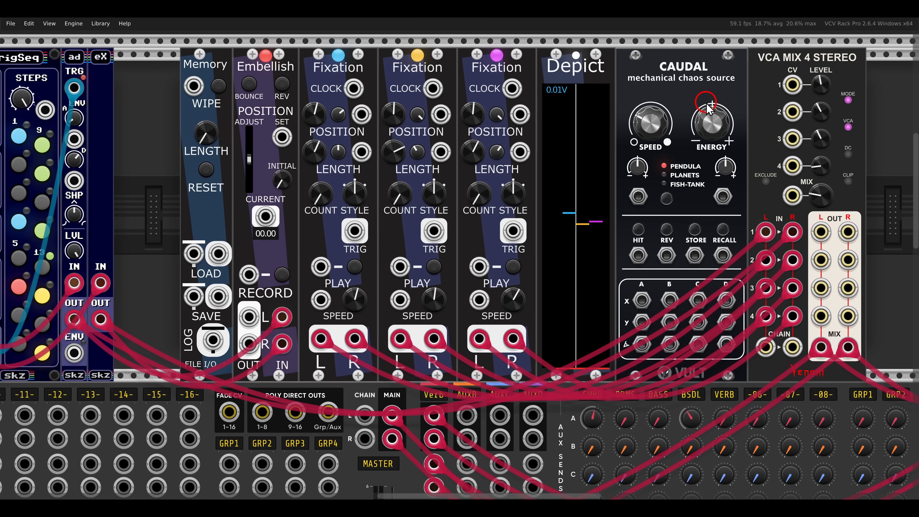
drag(821, 85, 829, 160)
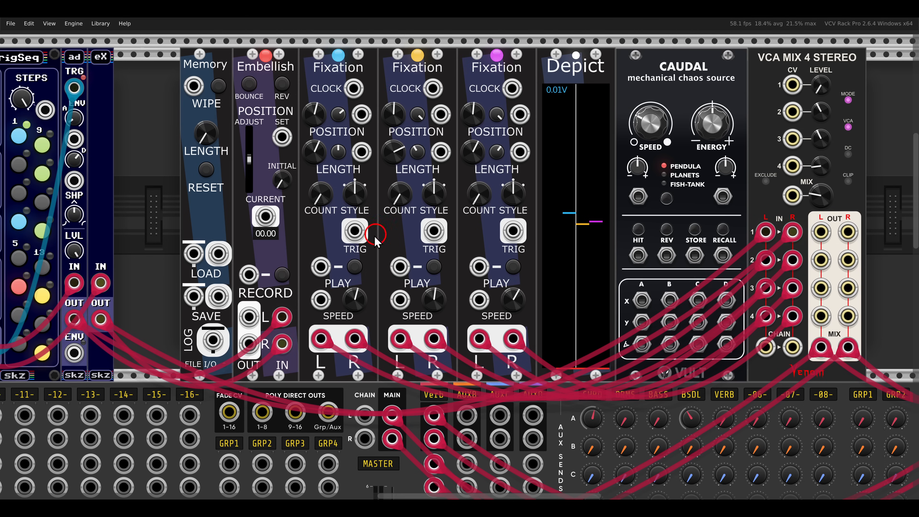
click(282, 275)
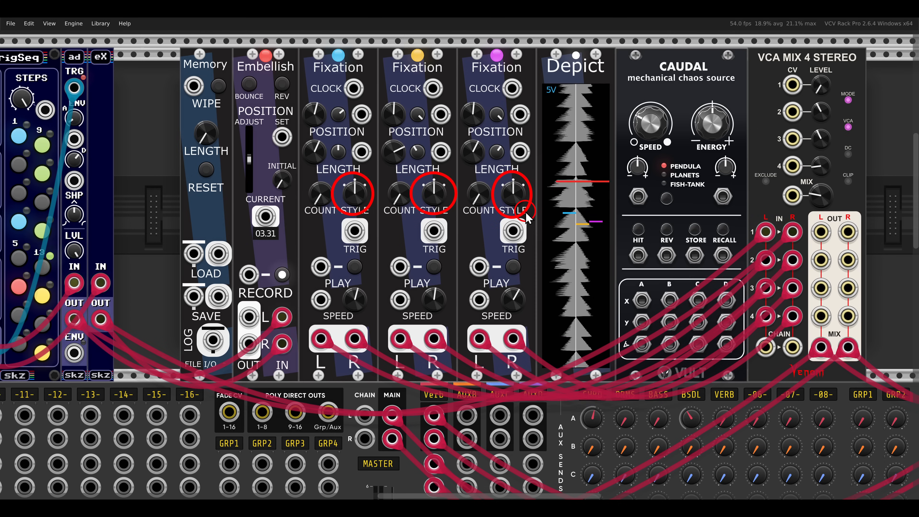
- Start the blue Fixation head's playback, reduce its Length slightly, and raise its start position to about 5.8
mouse_move(514, 200)
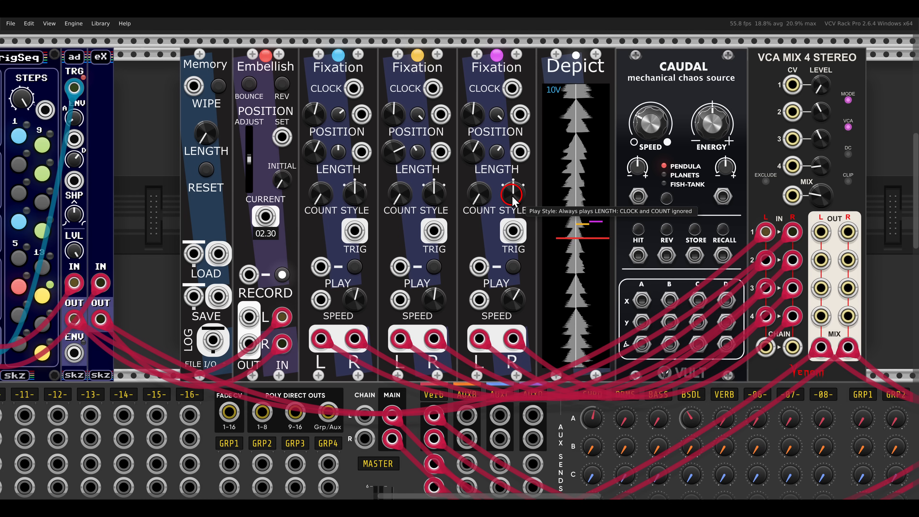
click(356, 268)
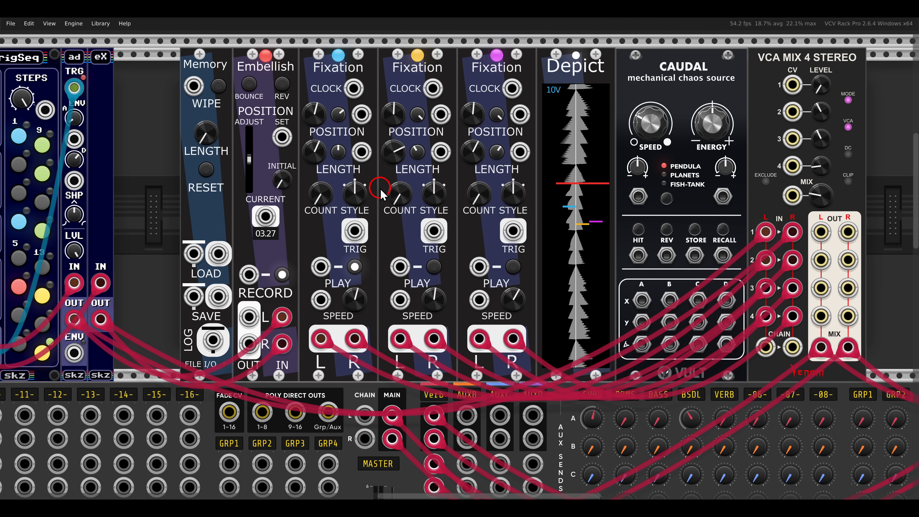
drag(318, 163, 314, 171)
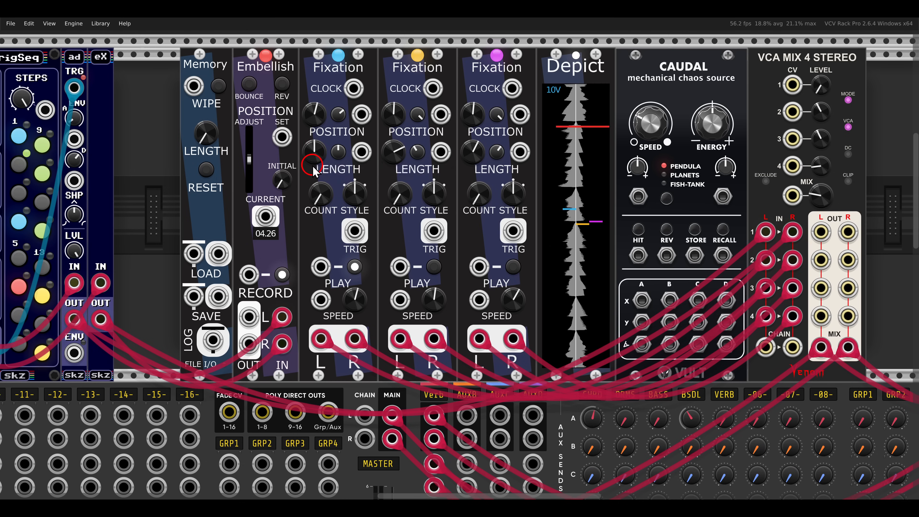
mouse_move(316, 122)
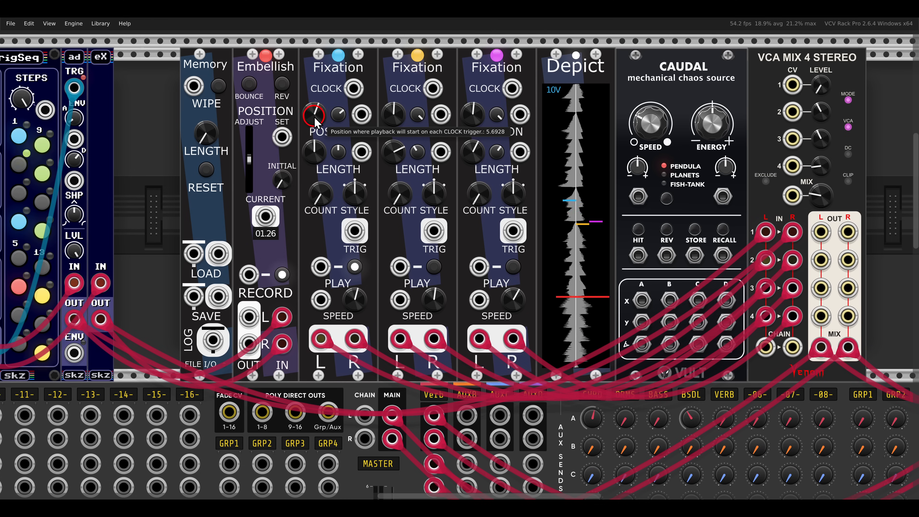
drag(315, 123, 312, 121)
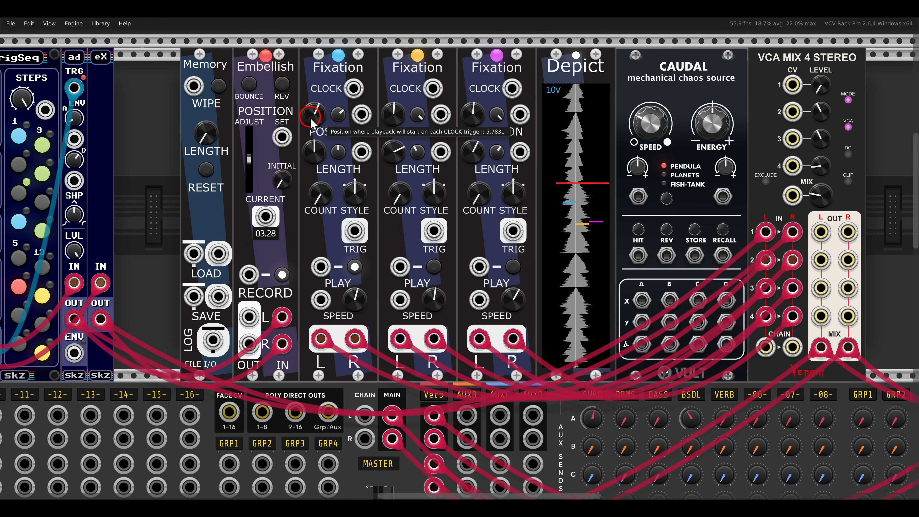
- Patch CAUDAL's AX output into the blue Fixation's Position, start the yellow Fixation, and patch BX and CX into its Position and Length
drag(643, 300, 363, 120)
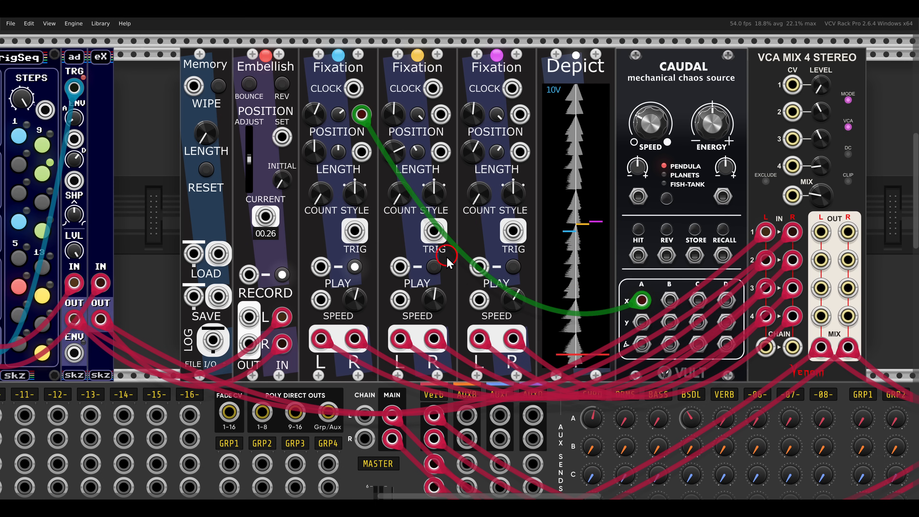
click(434, 267)
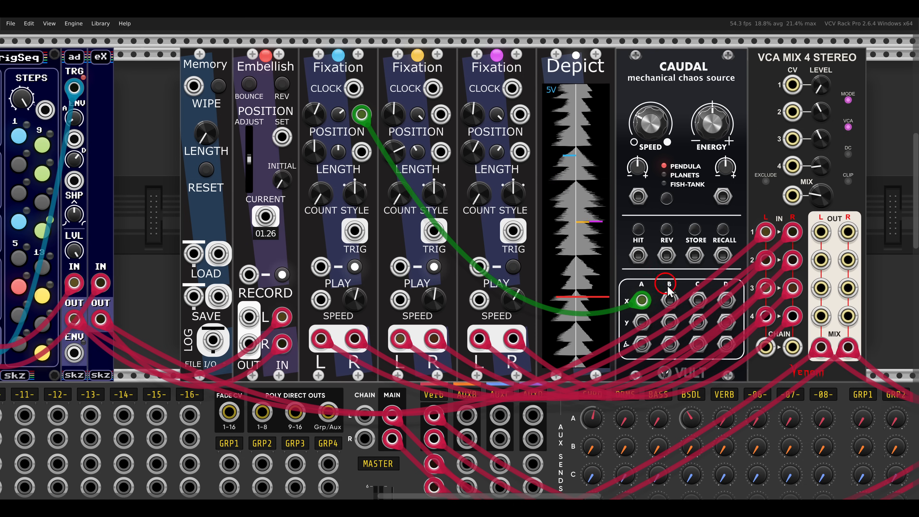
drag(670, 299, 698, 300)
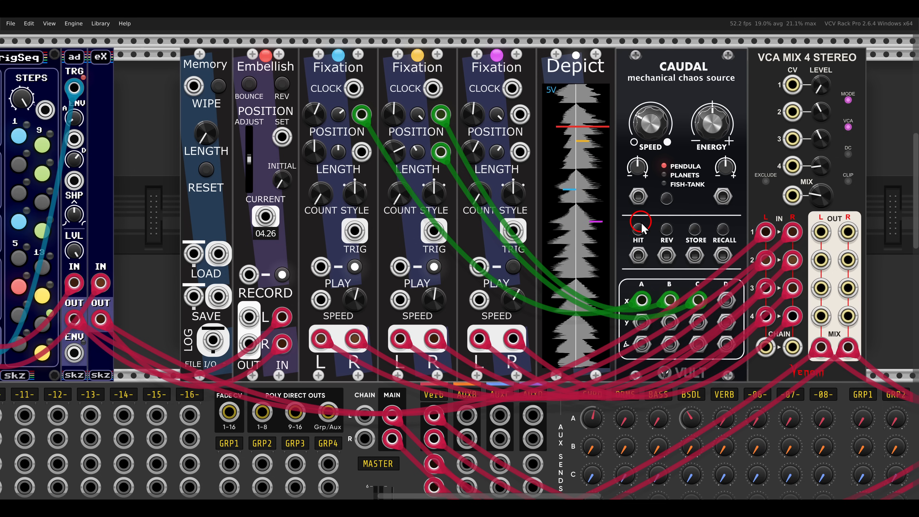
- Start the purple Fixation head and patch CAUDAL's DX output into its Position and AY into its Length
click(513, 267)
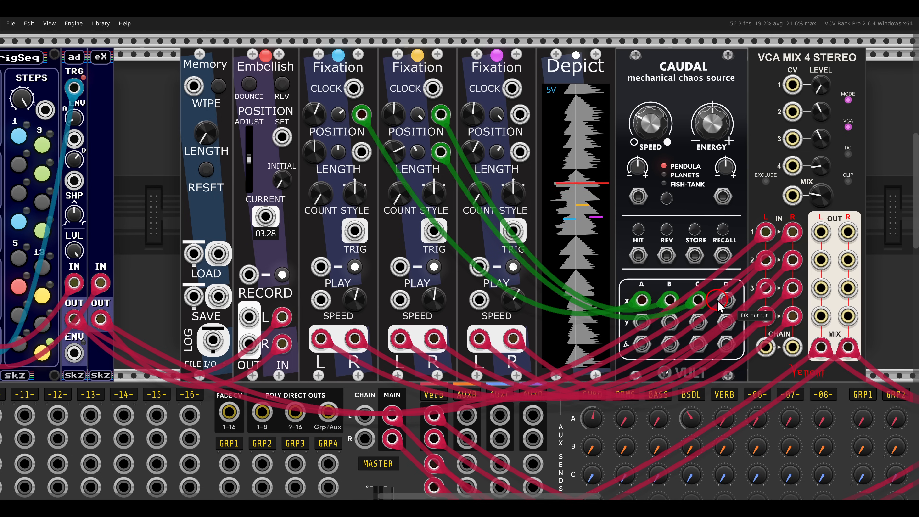
drag(719, 301, 520, 116)
drag(520, 152, 645, 305)
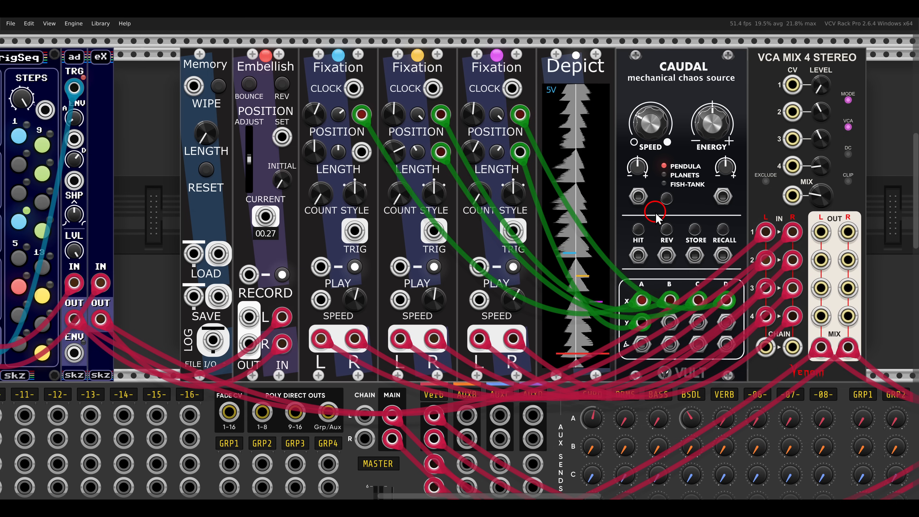
- Bring channel 1's level on VCA MIX 4 STEREO partway back up and adjust the small knob below CAUDAL's Energy
drag(821, 87, 822, 95)
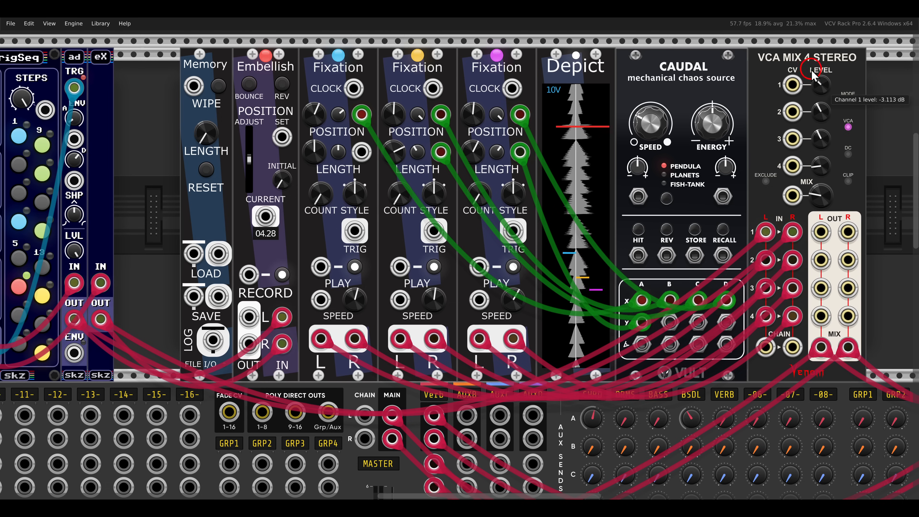
drag(730, 173, 734, 179)
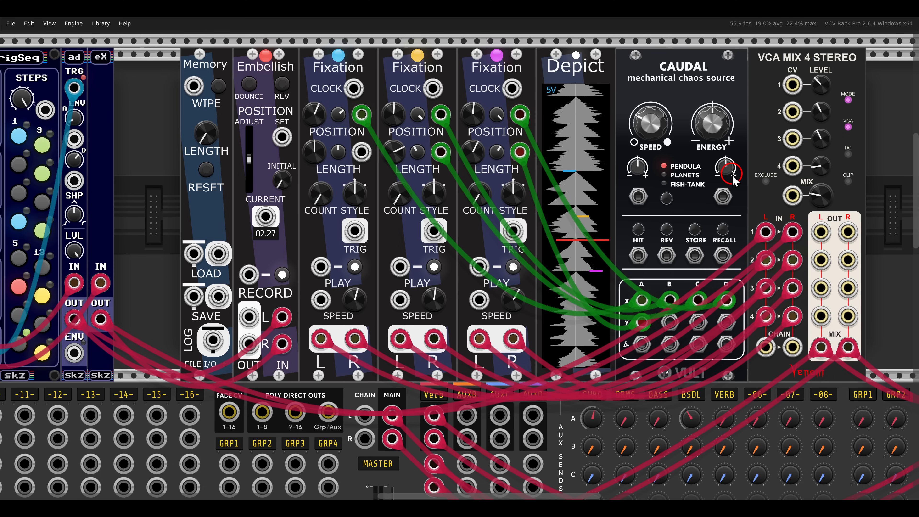
- Start the Ruminate head's playback in the Memory ensemble that feeds galaxy
scroll(732, 177, right, 10)
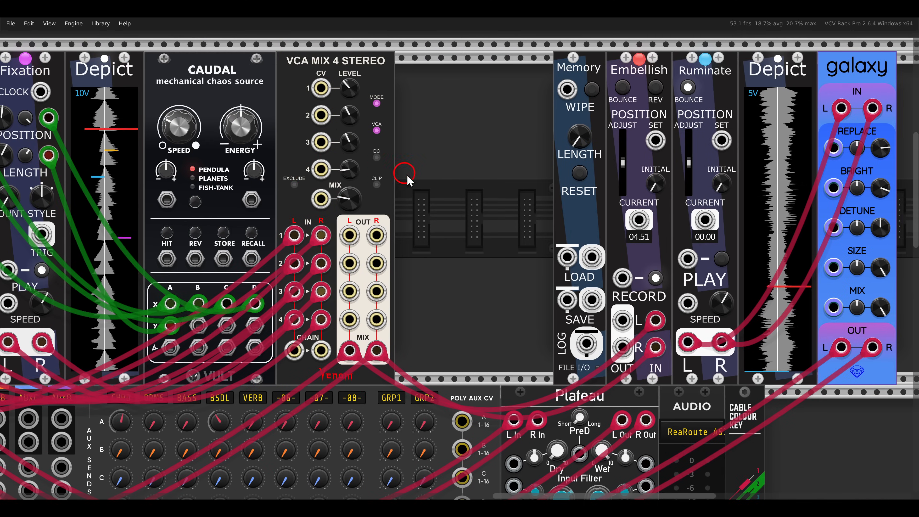
drag(498, 175, 416, 180)
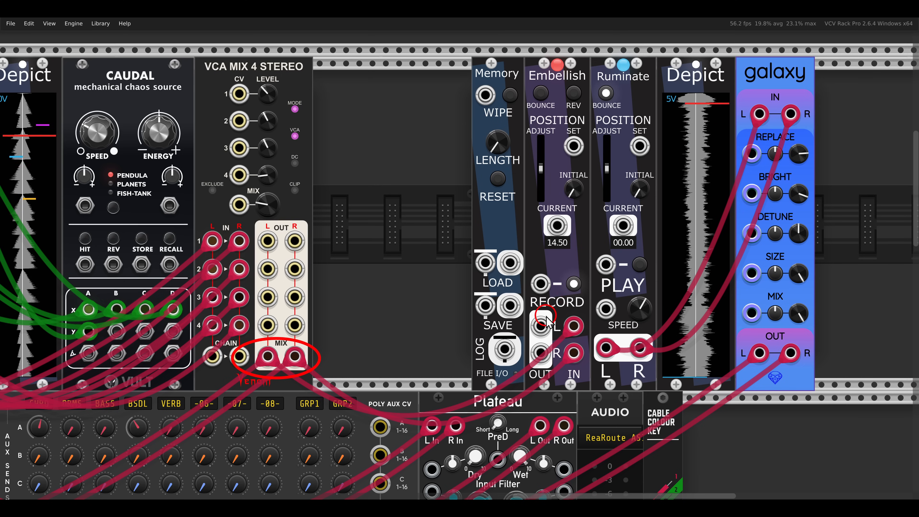
drag(541, 311, 593, 368)
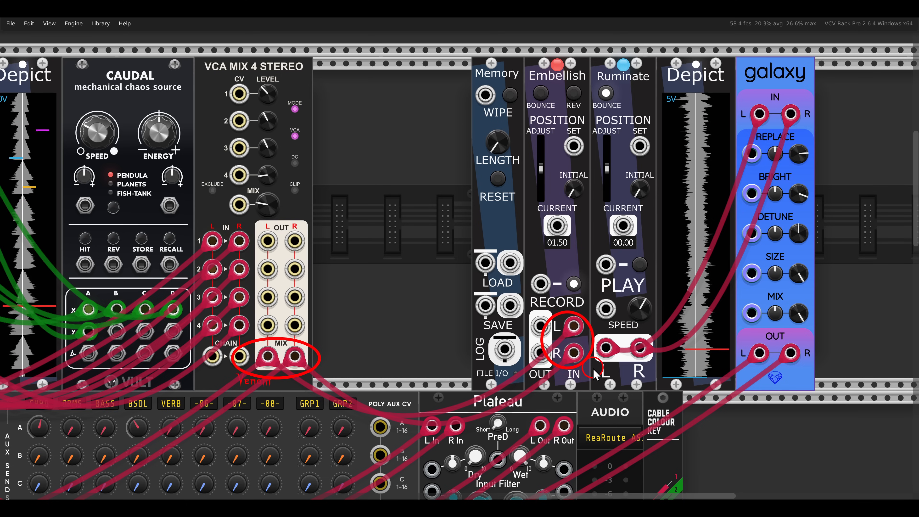
click(639, 319)
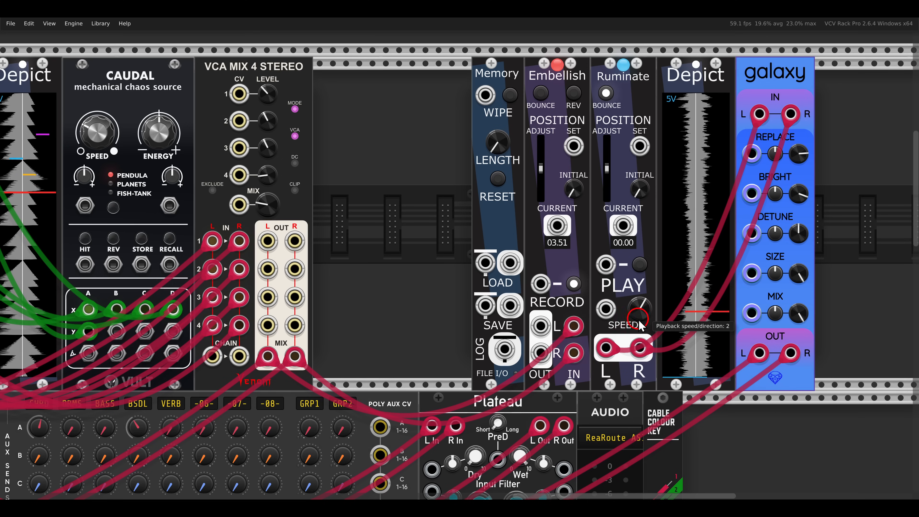
click(639, 265)
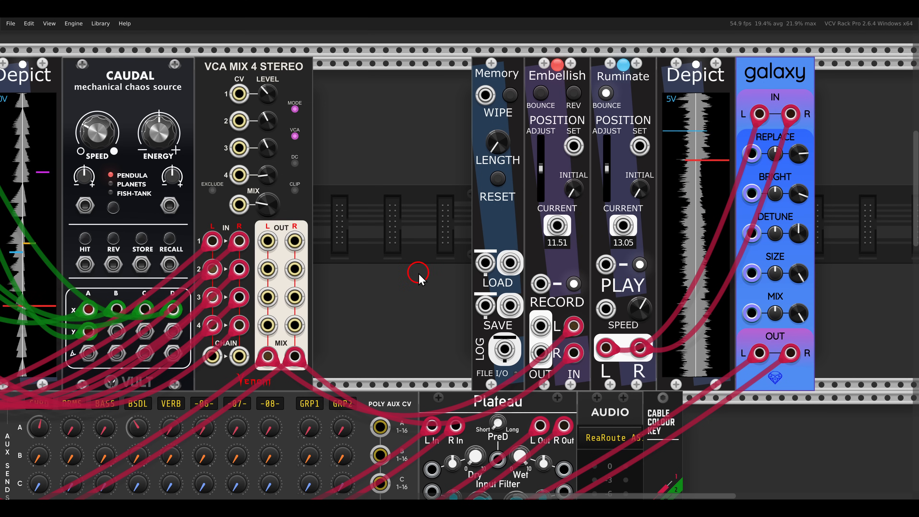
- Unmute the OCTA drums sequenced by GATE-SEQ-64 in the lower row of the patch
scroll(419, 271, down, 2)
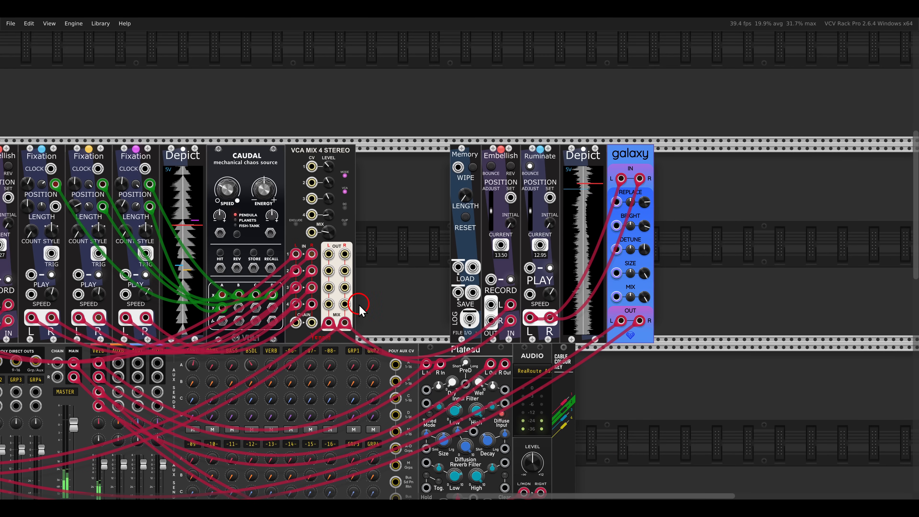
drag(359, 305, 689, 273)
drag(266, 363, 411, 227)
drag(268, 218, 351, 250)
drag(451, 216, 502, 241)
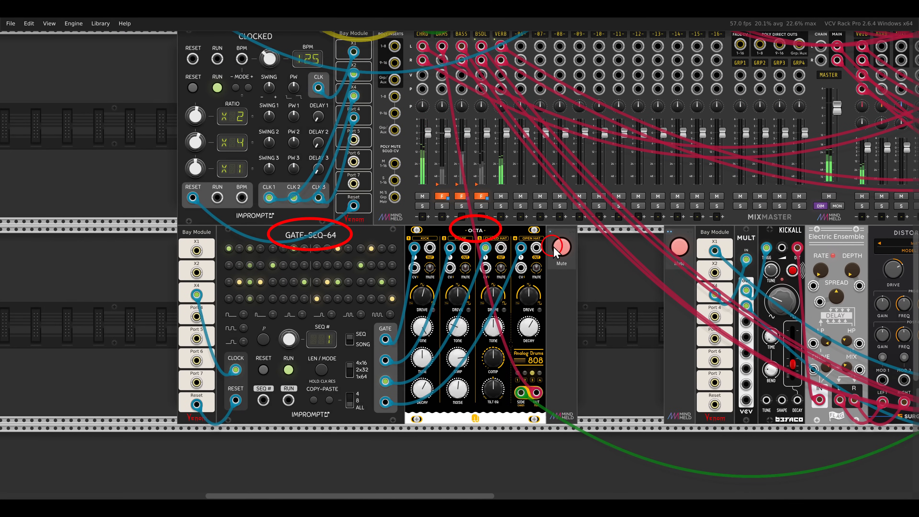
click(562, 249)
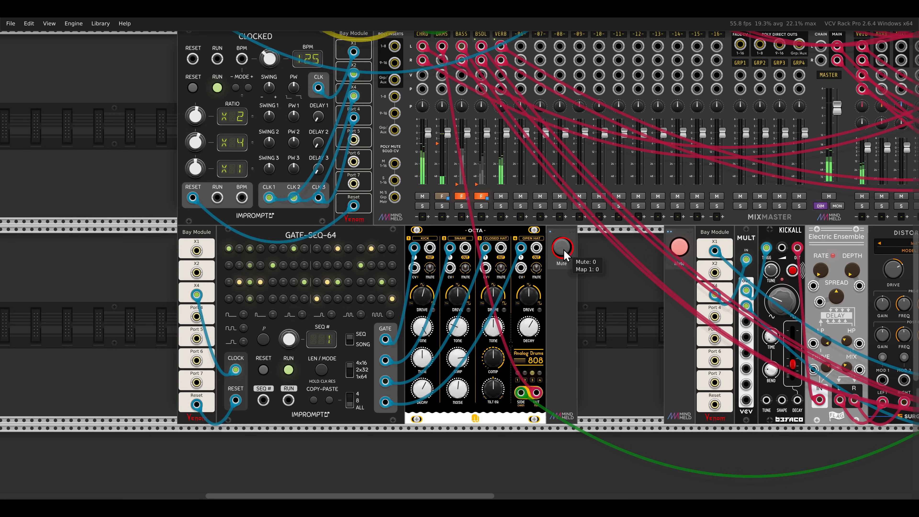
- Unmute the KICKALL bass voice that runs through Electric Ensemble, Distortion, Filter and Delay
drag(656, 276, 410, 226)
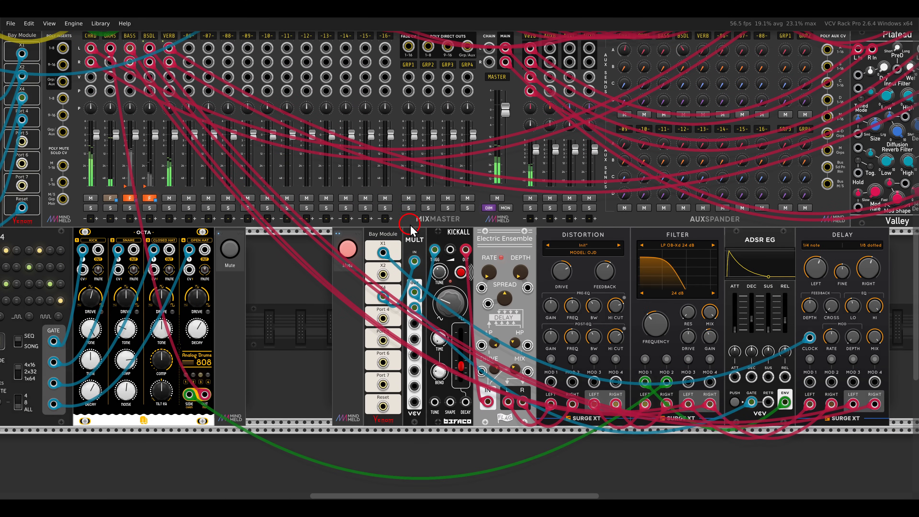
mouse_move(477, 251)
mouse_down()
mouse_move(543, 255)
mouse_move(612, 242)
mouse_up()
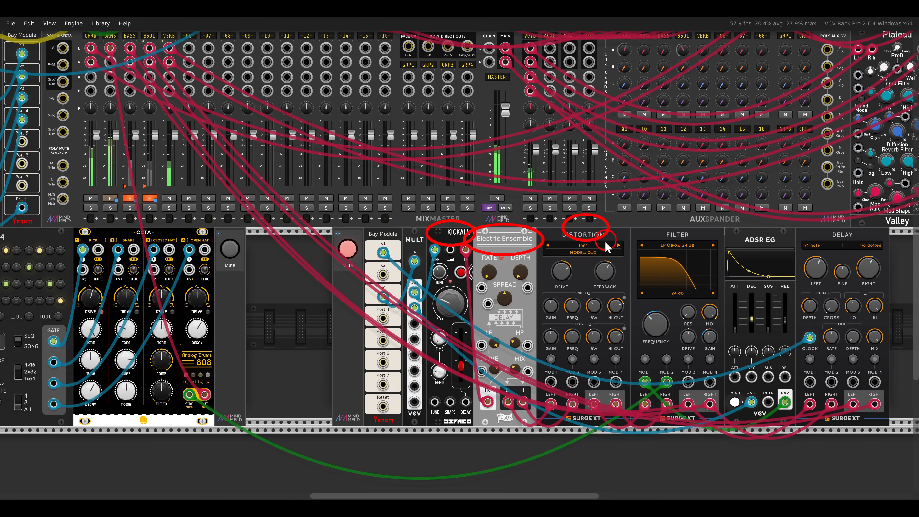
click(347, 249)
scroll(350, 248, down, 2)
drag(351, 247, 422, 321)
scroll(422, 322, down, 1)
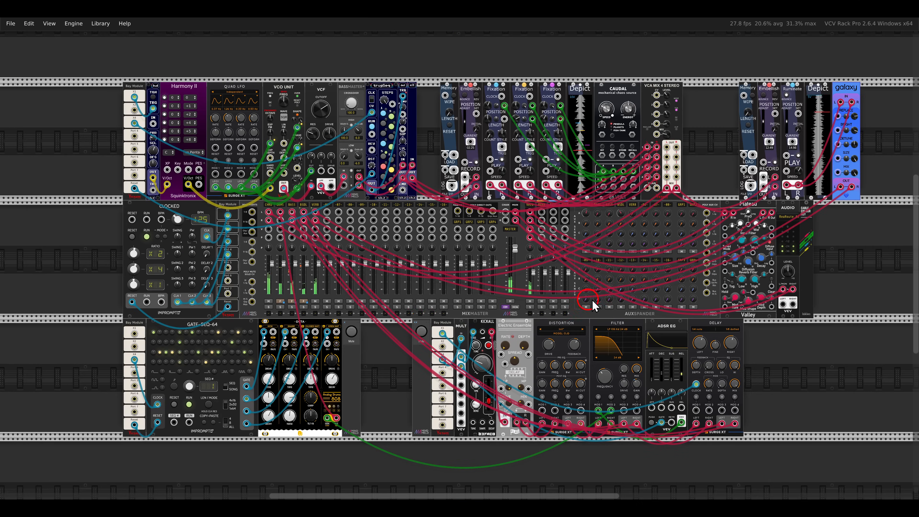
drag(611, 294, 591, 275)
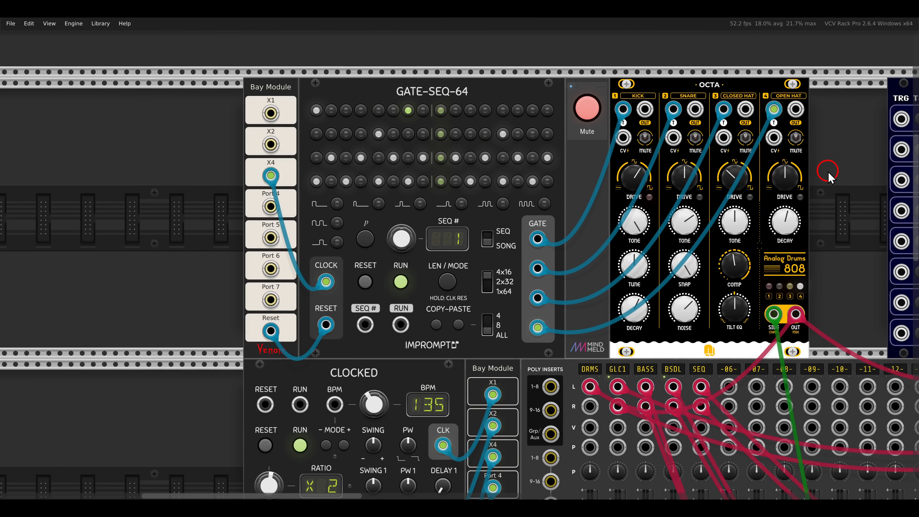
- Unmute the OCTA drums sequenced by GATE-SEQ-64 in the 135 BPM patch
drag(375, 72, 485, 116)
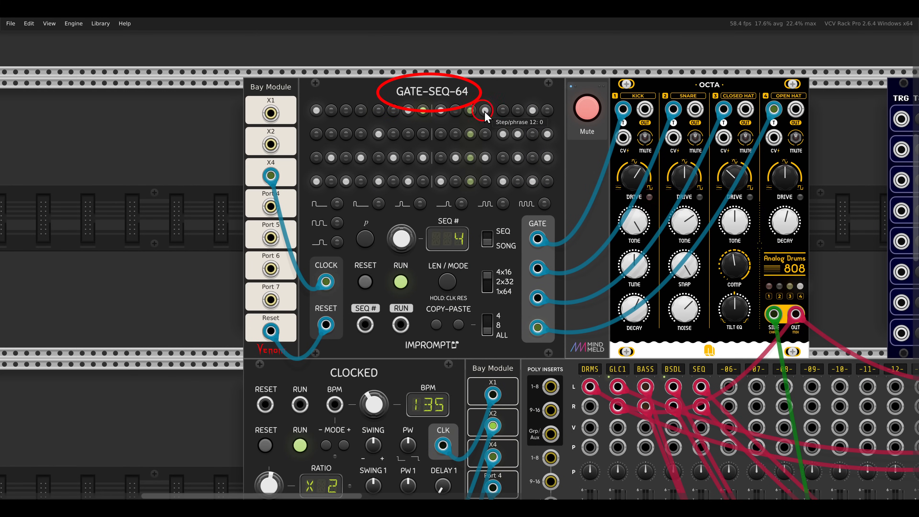
drag(674, 74, 745, 104)
click(590, 109)
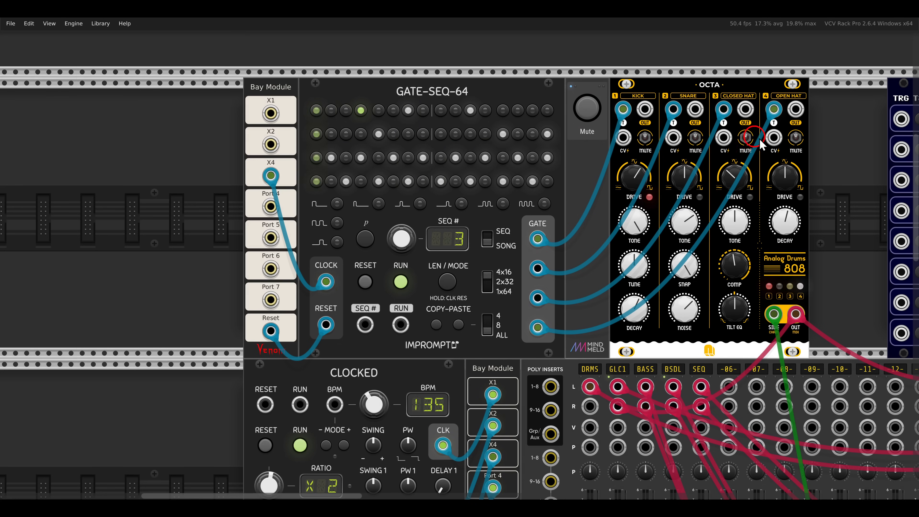
- Patch the gate driving OCTA's kick into the blue Fixation's Clock and the snare gate into the yellow Fixation's Clock
drag(817, 148, 378, 149)
drag(718, 163, 501, 152)
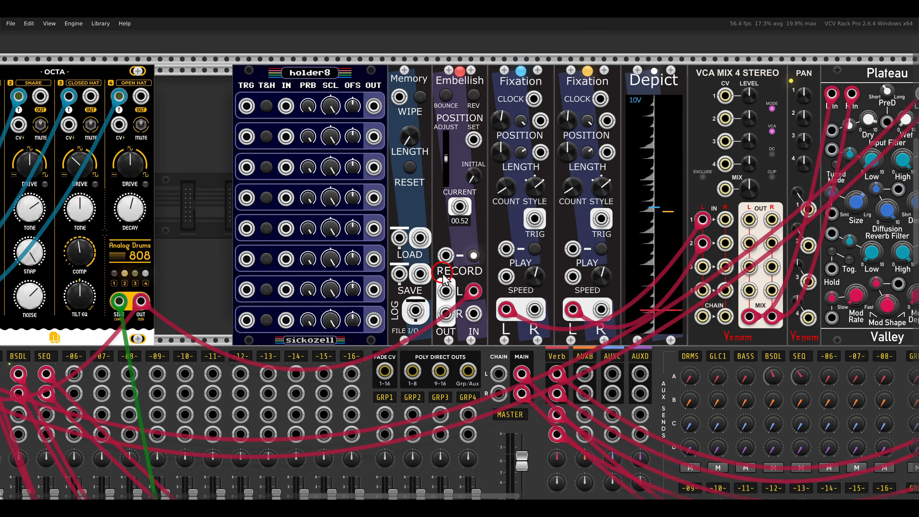
drag(442, 274, 488, 309)
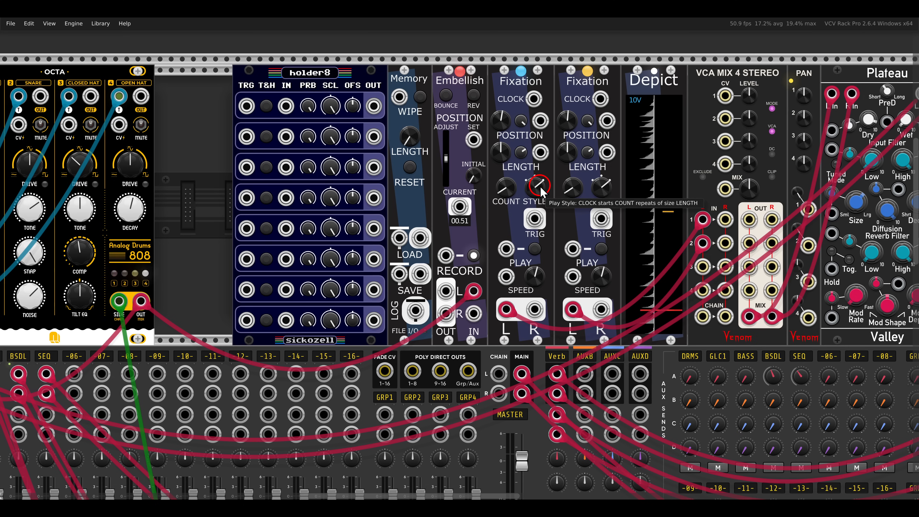
drag(531, 101, 598, 107)
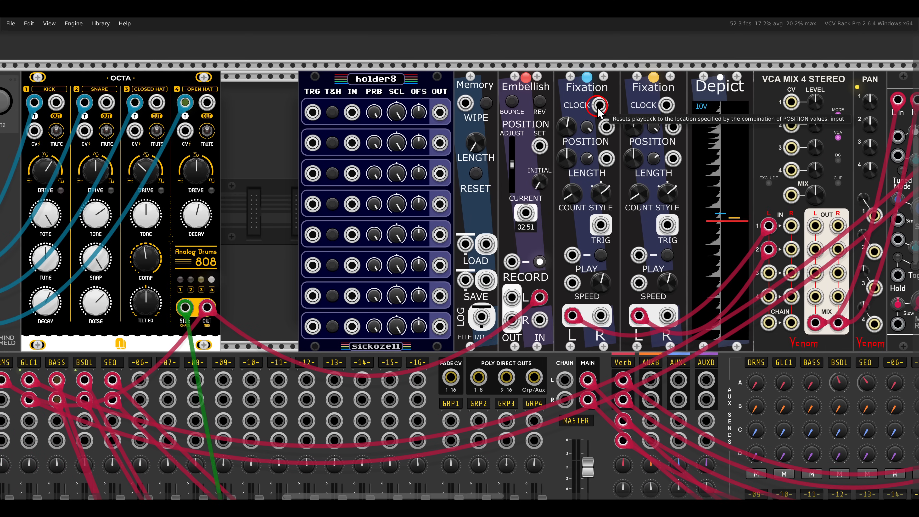
scroll(598, 115, left, 1)
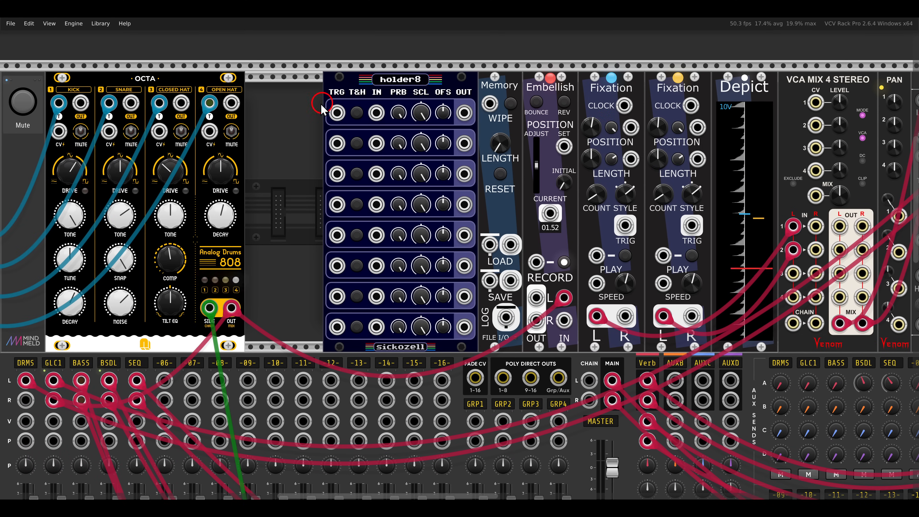
drag(58, 103, 624, 105)
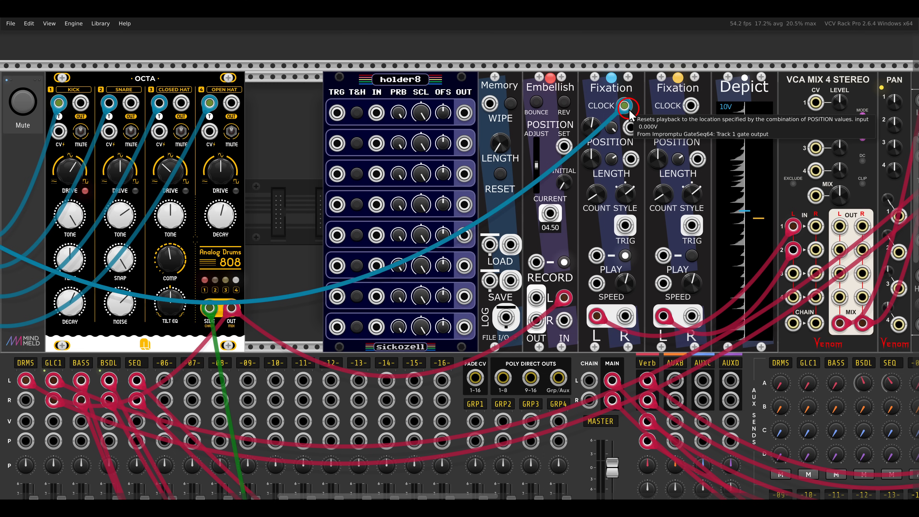
drag(109, 103, 536, 87)
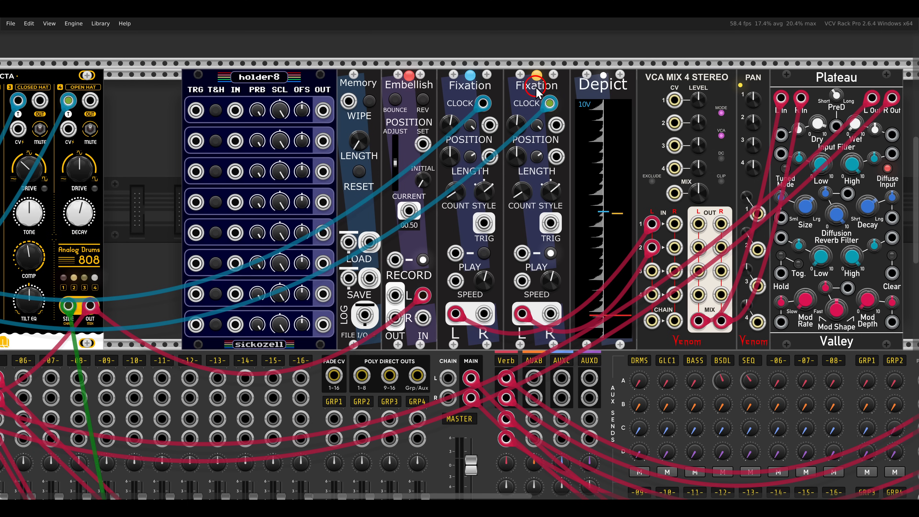
- Patch the blue Fixation's clock gate into holder8's trigger inputs 1–4 and the yellow Fixation's clock gate into inputs 5–8
mouse_move(527, 194)
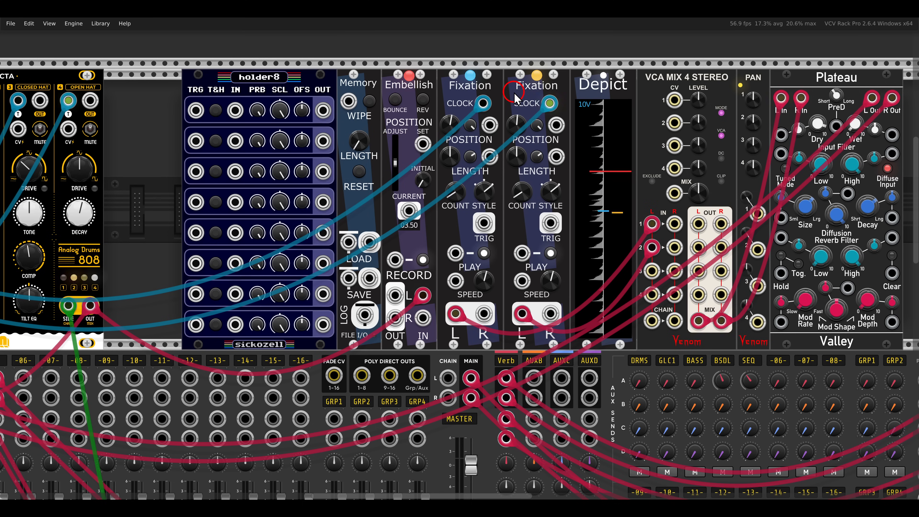
scroll(466, 117, up, 1)
scroll(465, 118, left, 3)
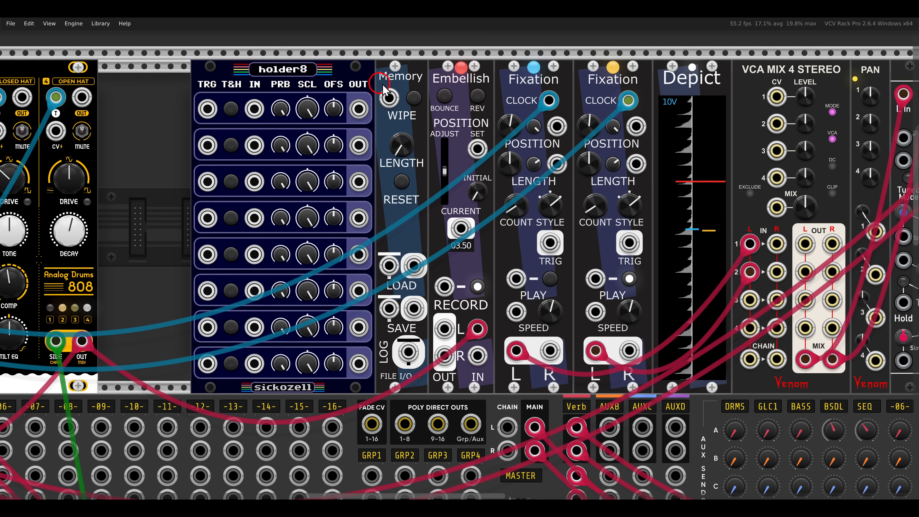
drag(546, 99, 209, 219)
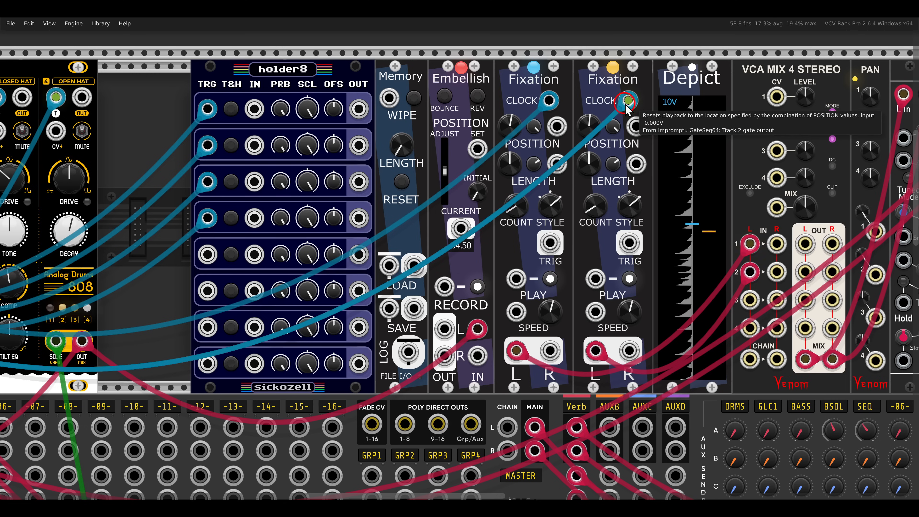
drag(628, 101, 208, 363)
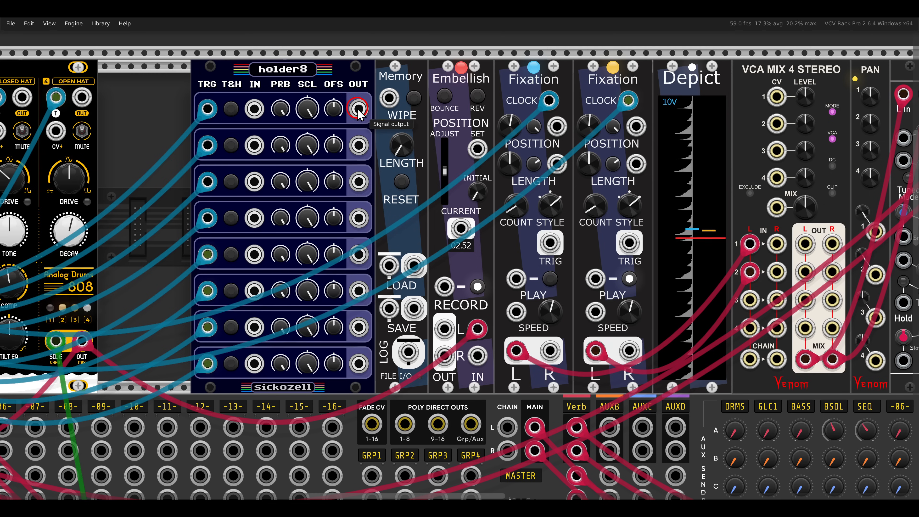
- Patch holder8's outputs 1–4 into the blue Fixation's Position, Length and Speed and PAN's channel 1 CV, reducing row 3's scale
drag(358, 110, 553, 125)
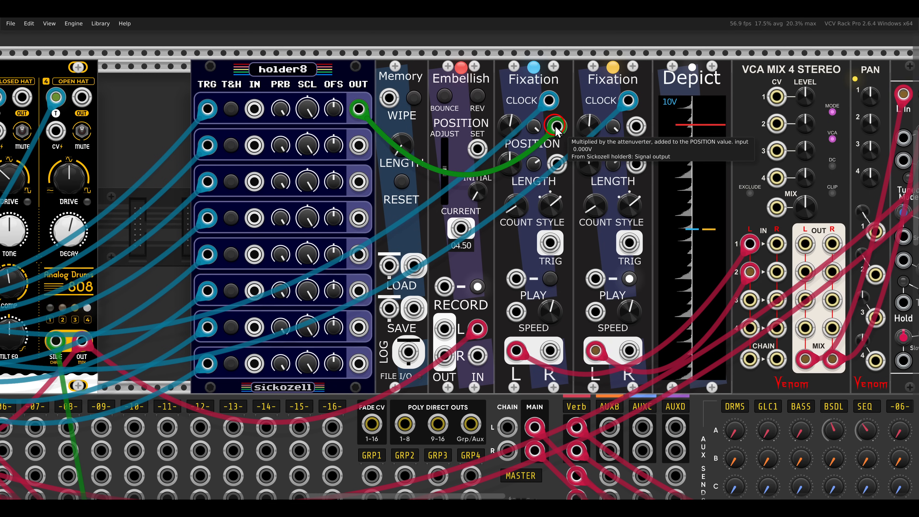
drag(358, 145, 558, 164)
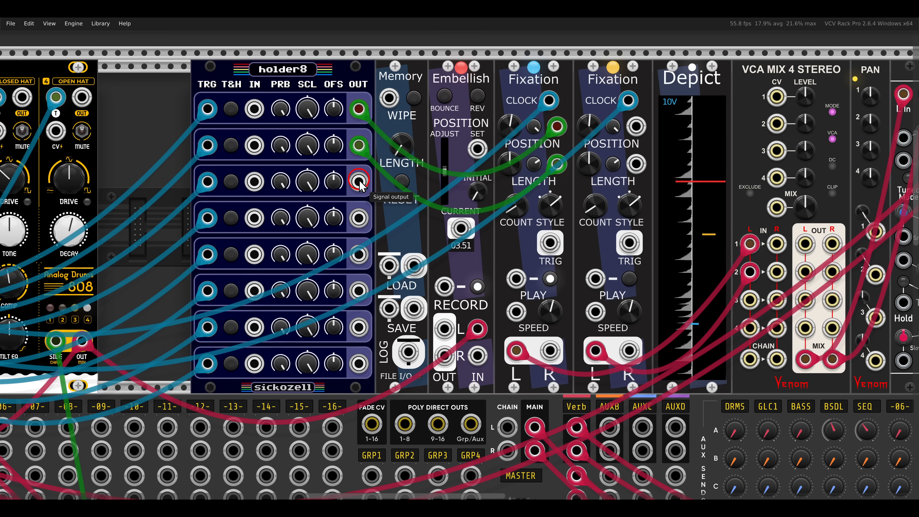
drag(360, 183, 514, 309)
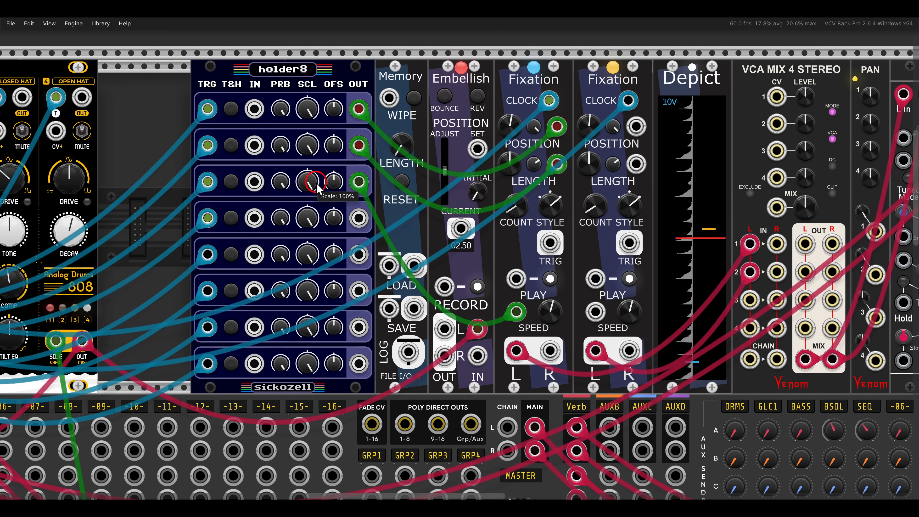
drag(311, 181, 317, 236)
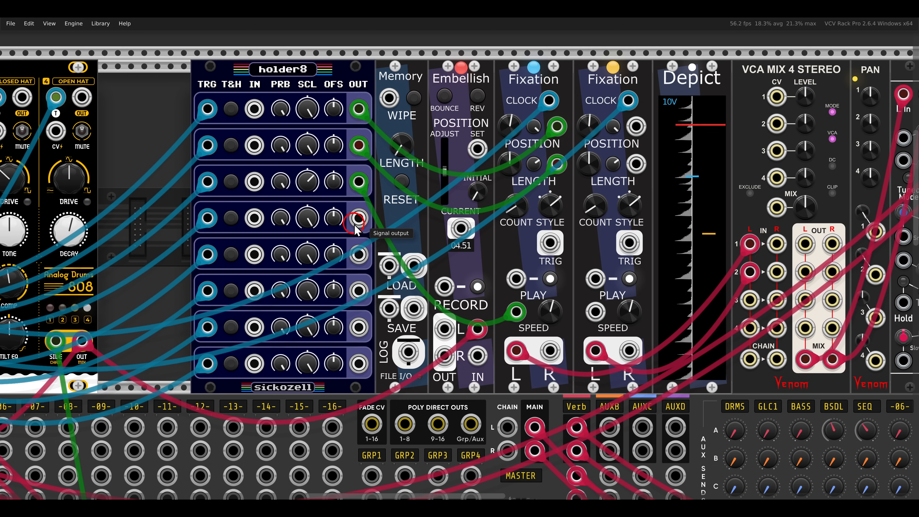
drag(471, 208, 392, 206)
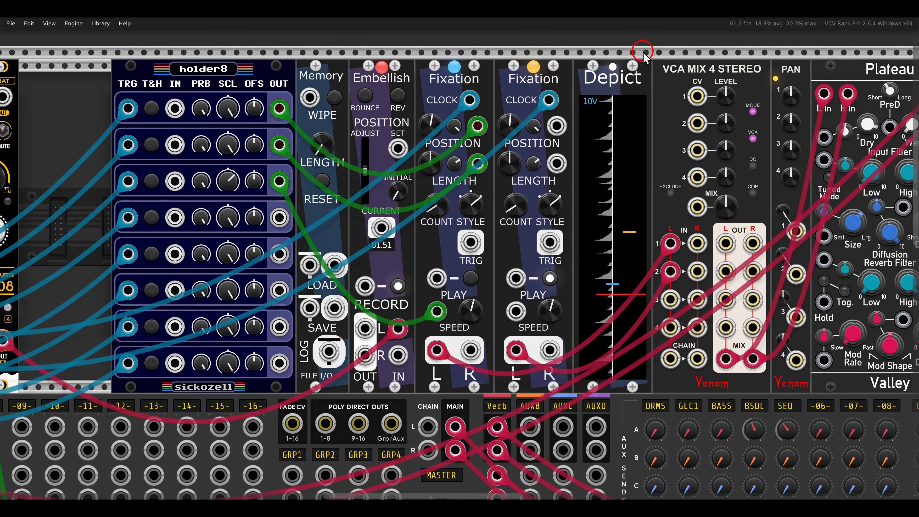
drag(279, 217, 792, 237)
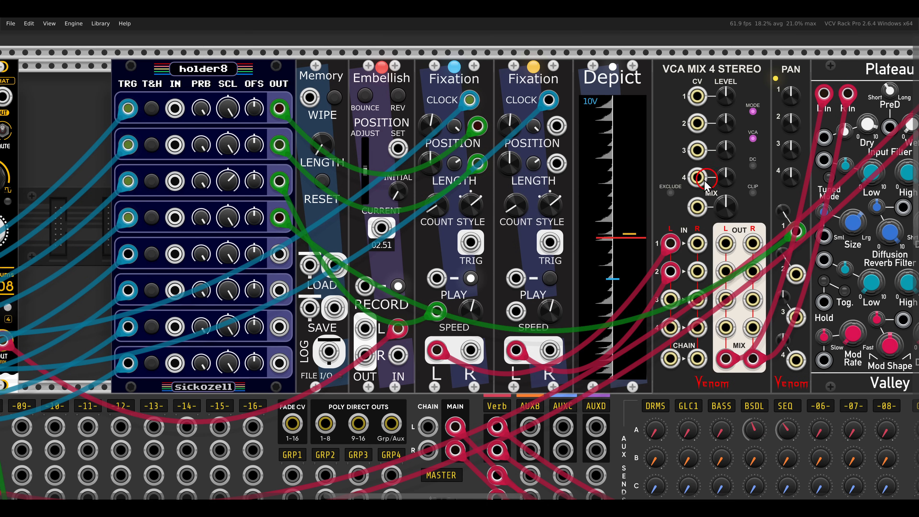
- Patch holder8's outputs 5–8 into the yellow Fixation's Position, Length and Speed and PAN's channel 2 CV, reducing row 7's scale
drag(280, 255, 553, 127)
drag(557, 163, 279, 289)
drag(280, 328, 517, 311)
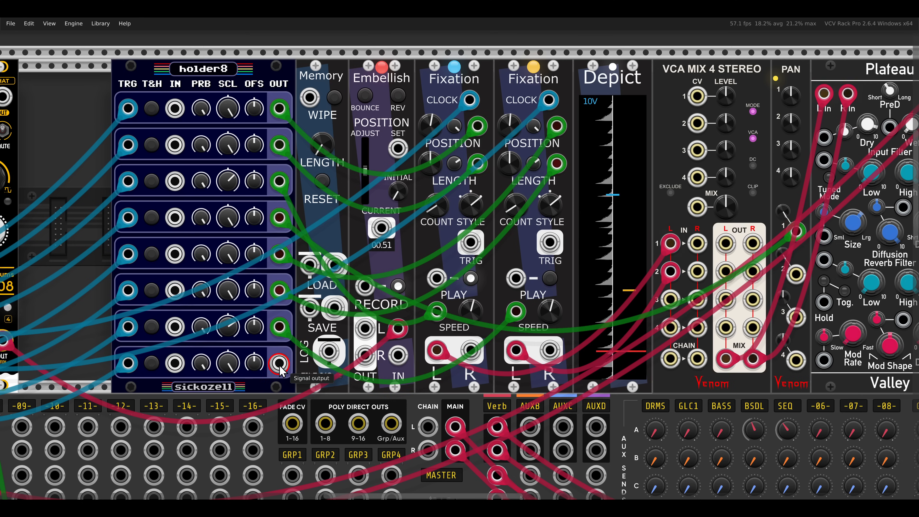
drag(279, 363, 796, 275)
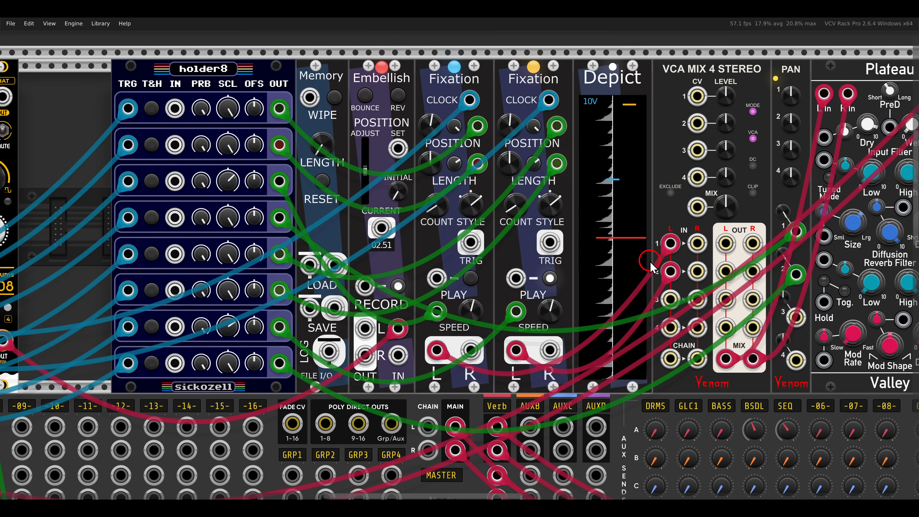
drag(654, 259, 688, 259)
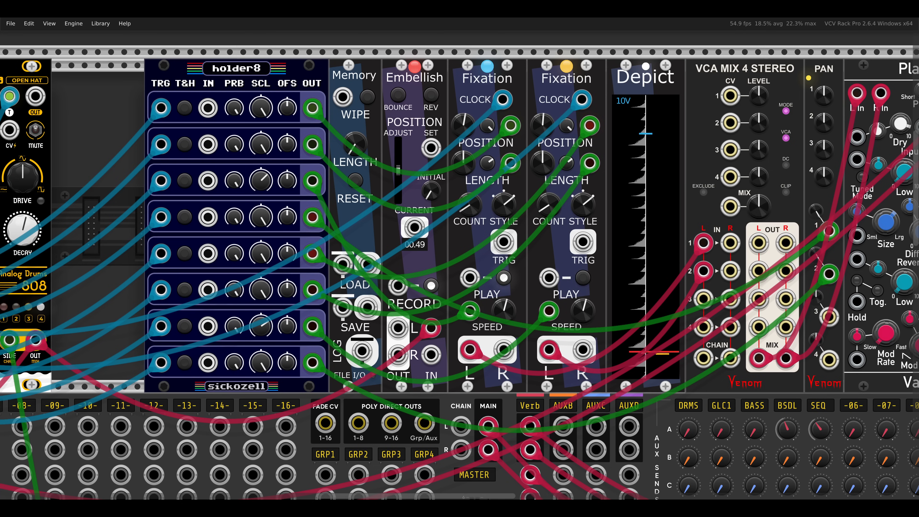
scroll(765, 245, right, 5)
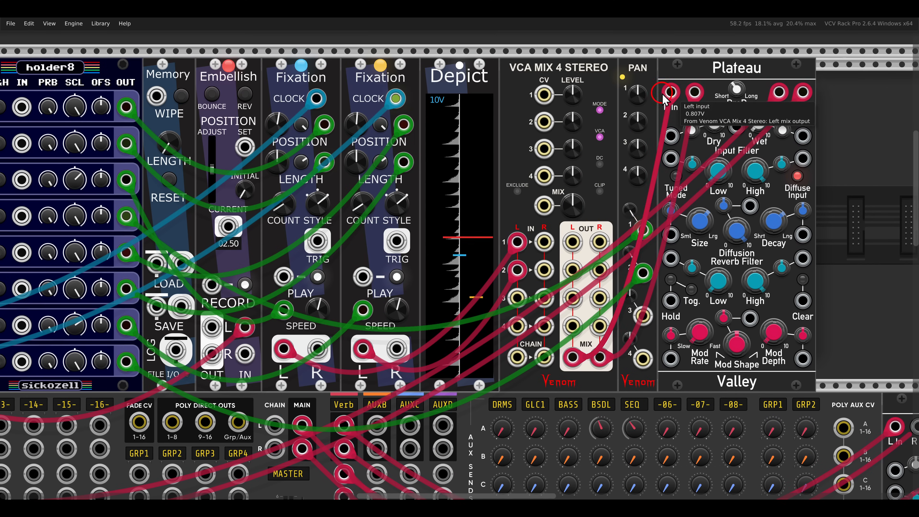
drag(757, 113, 754, 98)
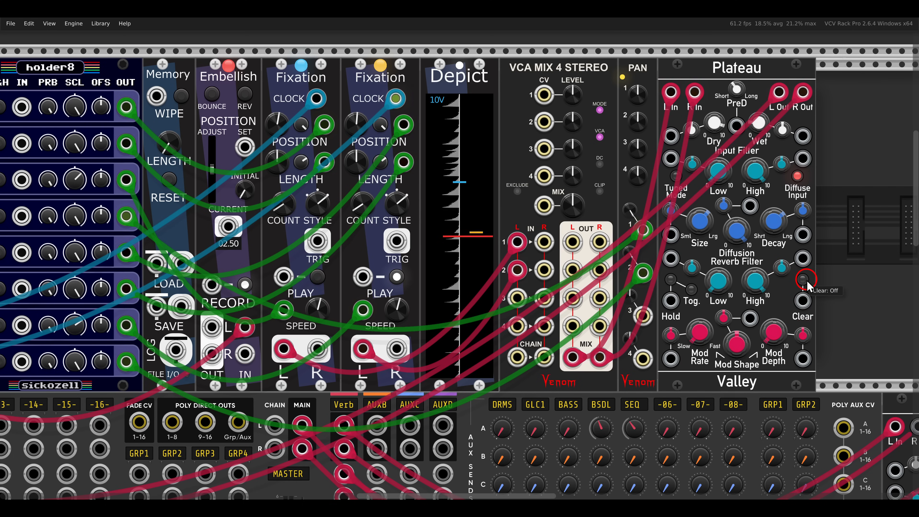
- Patch the yellow Fixation's clock gate into the Clear input of the Plateau beside PAN
scroll(805, 284, down, 2)
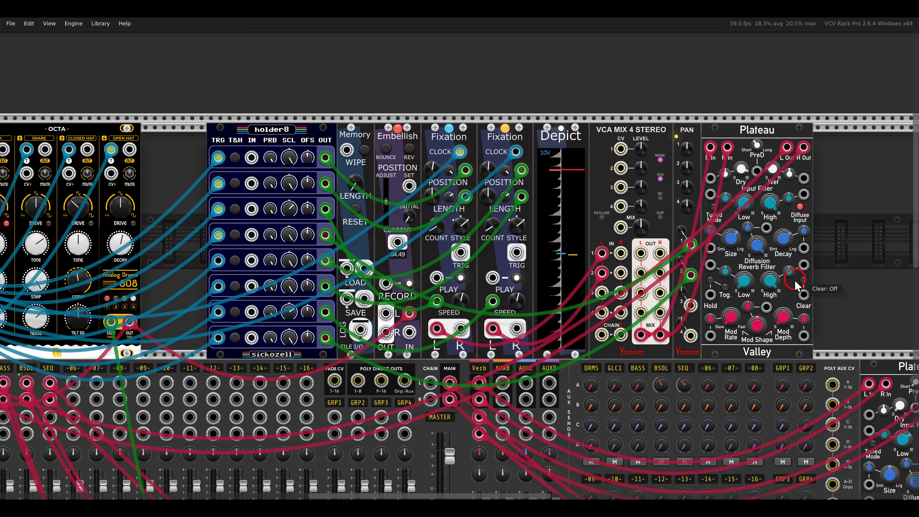
drag(516, 151, 804, 295)
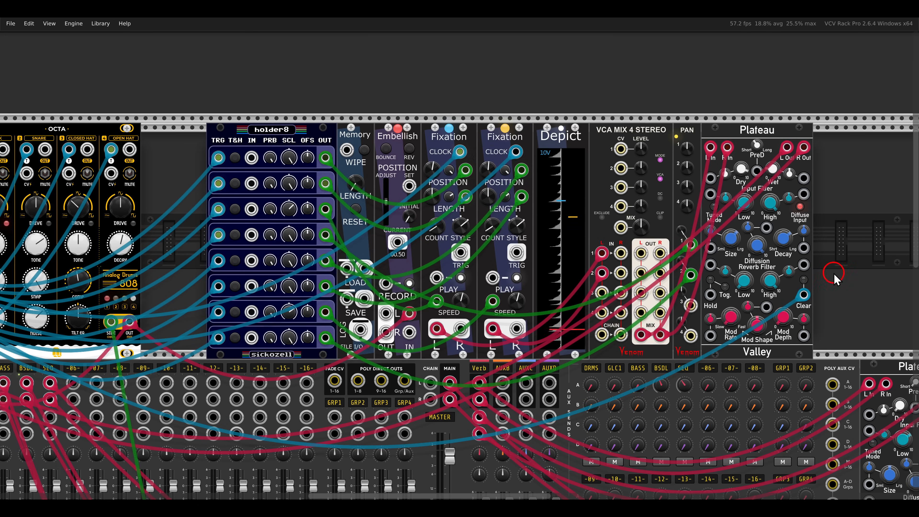
scroll(829, 275, up, 3)
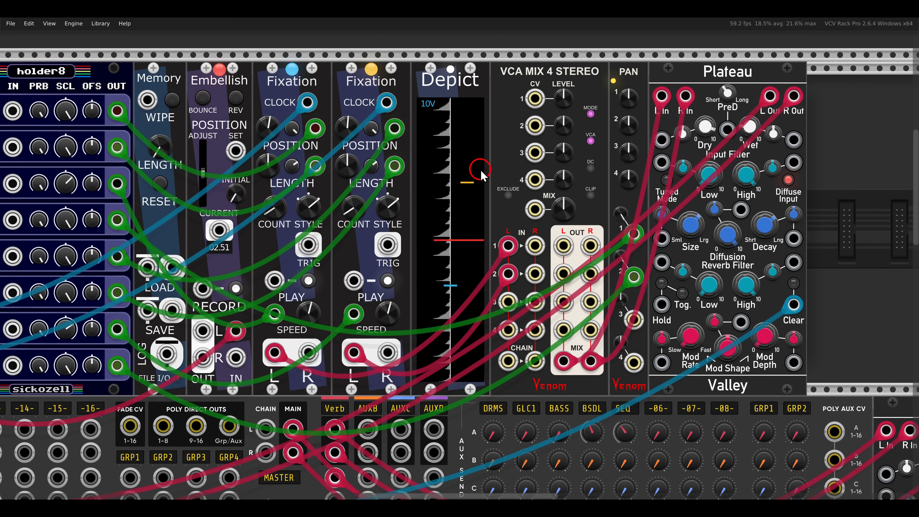
- Unmute the voice built from Kickall, Electric Ensemble and the Surge XT distortion
scroll(475, 190, down, 3)
drag(508, 184, 723, 104)
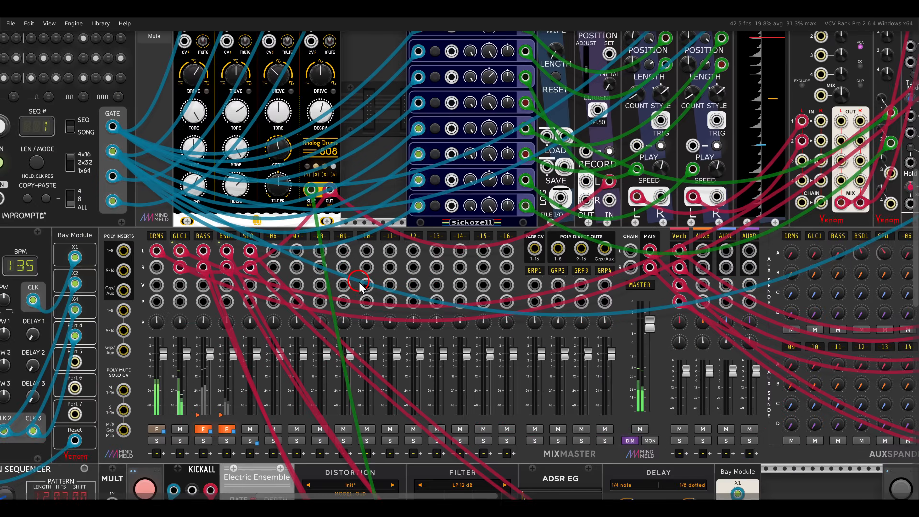
drag(360, 286, 569, 137)
scroll(570, 137, down, 1)
drag(569, 232, 518, 163)
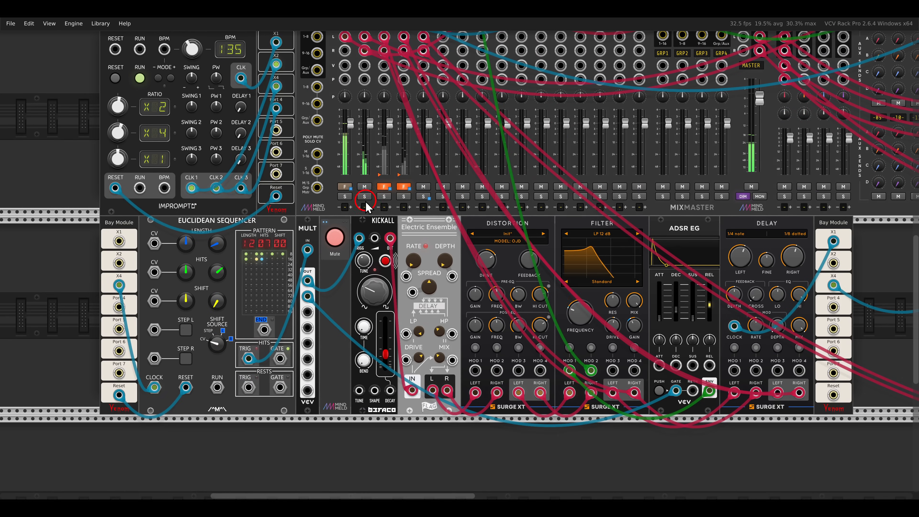
drag(386, 231, 399, 238)
drag(390, 210, 474, 252)
drag(464, 212, 527, 239)
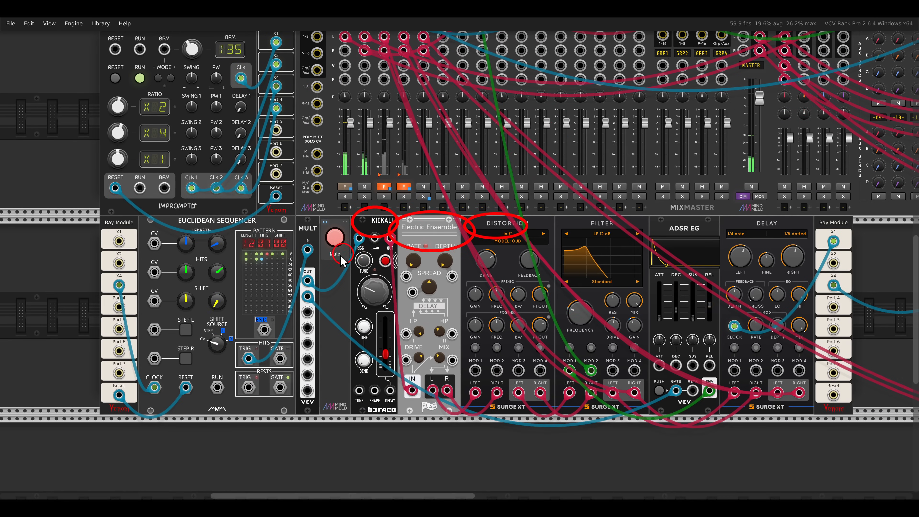
click(337, 241)
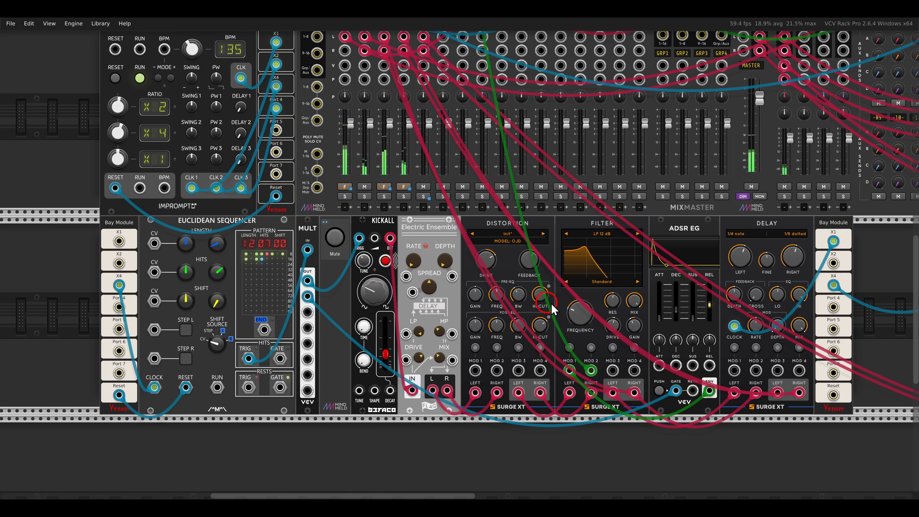
- Solo the voice built from slips and macro oscillator 2
scroll(452, 301, right, 4)
scroll(450, 302, right, 15)
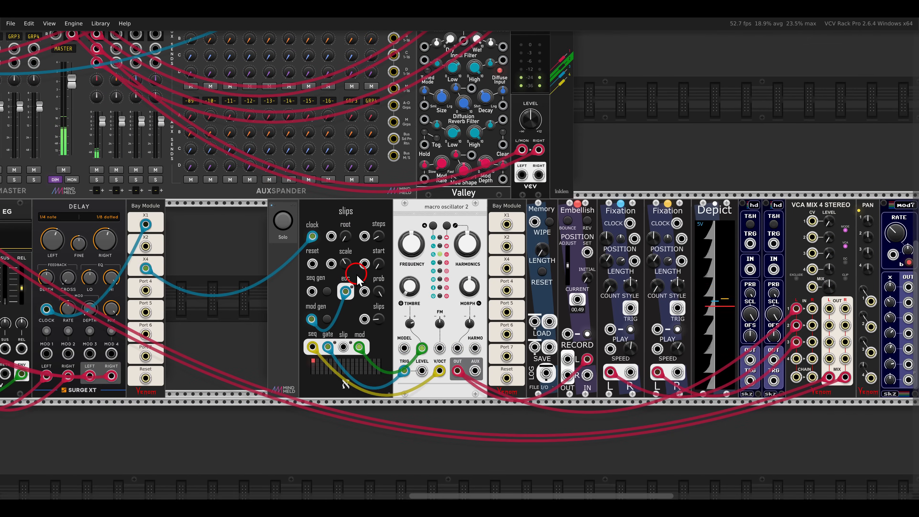
scroll(379, 283, up, 2)
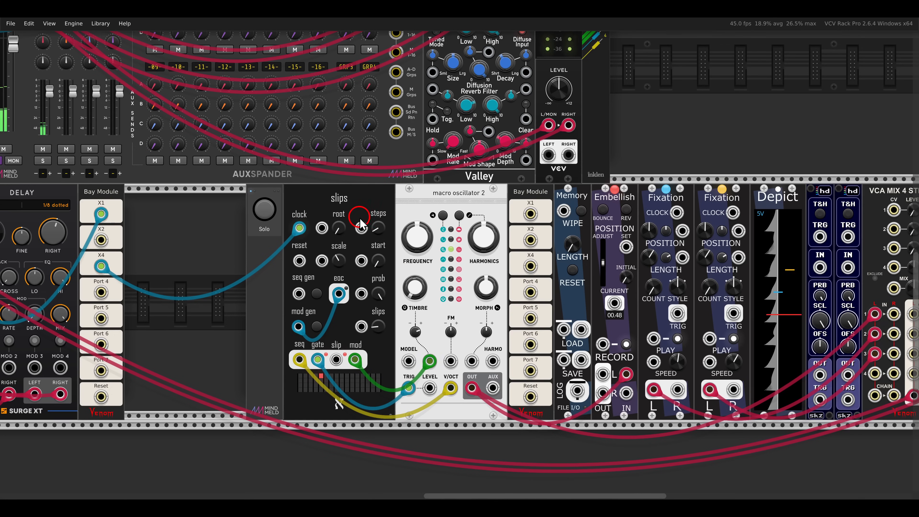
click(264, 209)
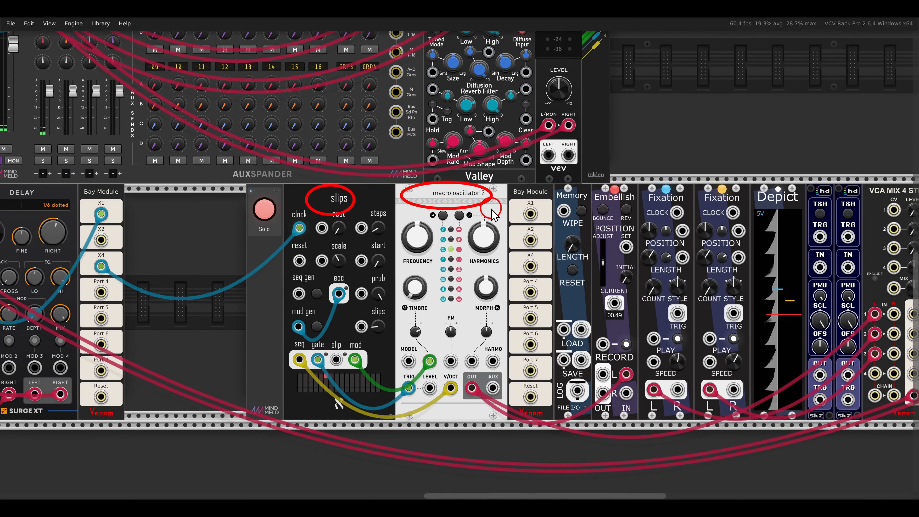
- Set the slips voice's VCA MIX 4 channel 2 level to about -5.13 dB and raise channel 3's level
scroll(499, 264, right, 3)
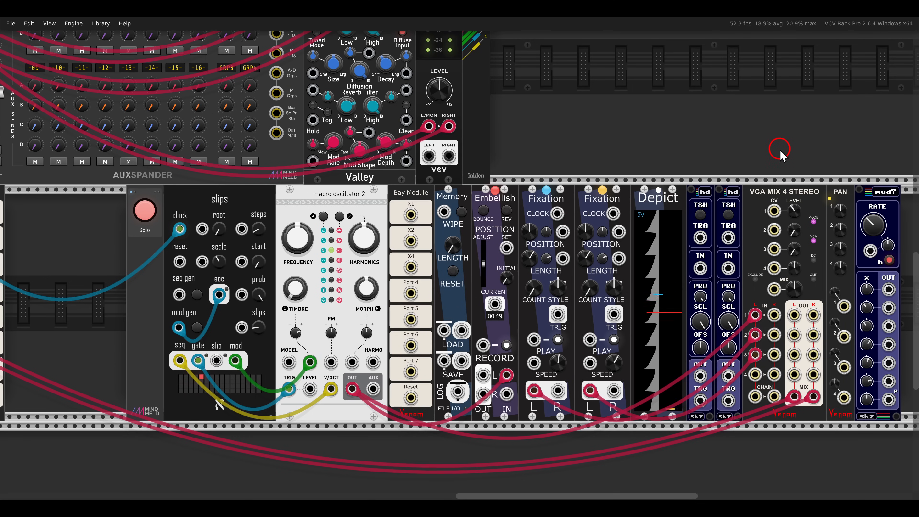
mouse_move(795, 209)
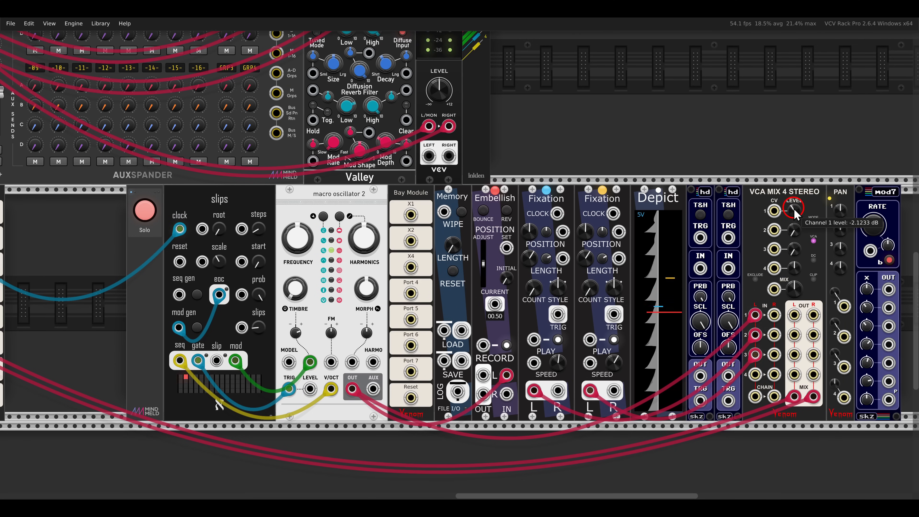
scroll(569, 179, up, 3)
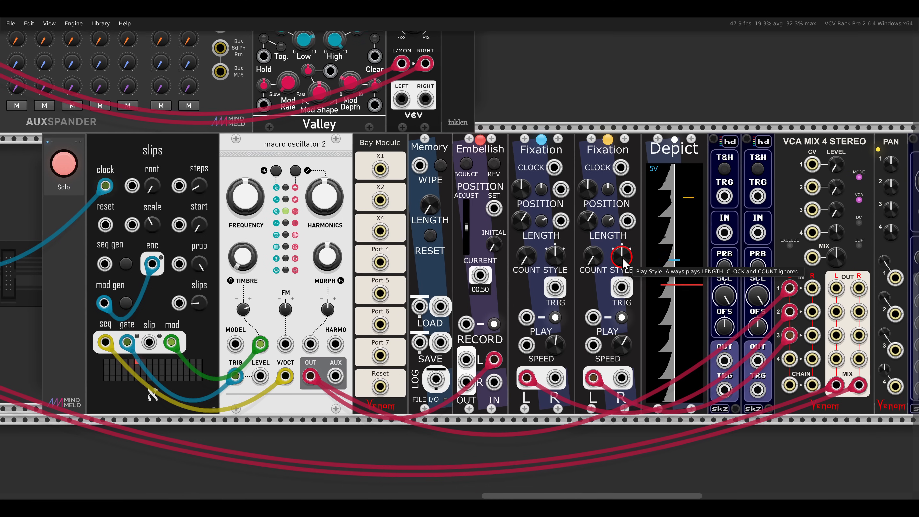
mouse_move(556, 263)
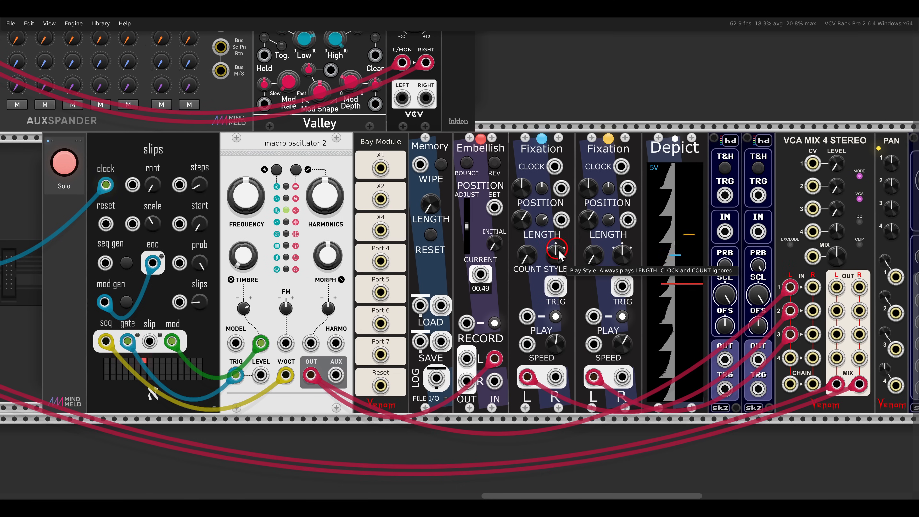
mouse_move(840, 194)
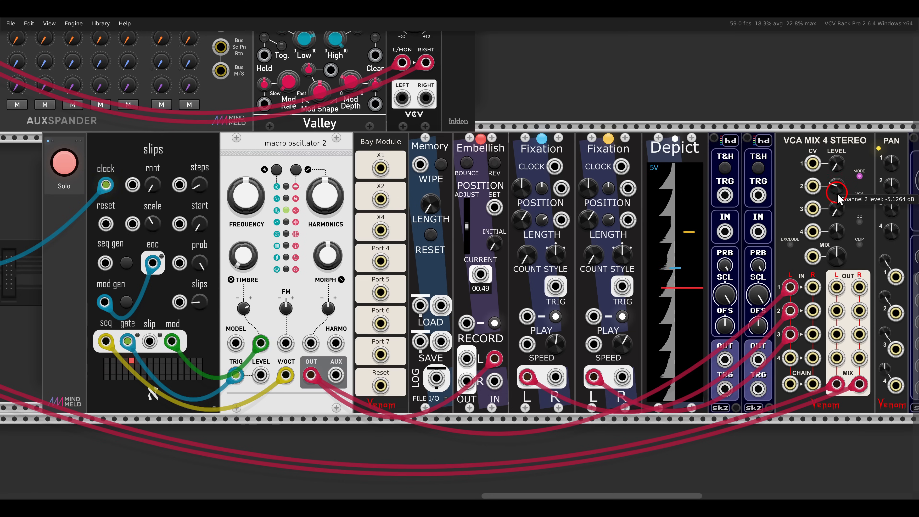
mouse_move(833, 214)
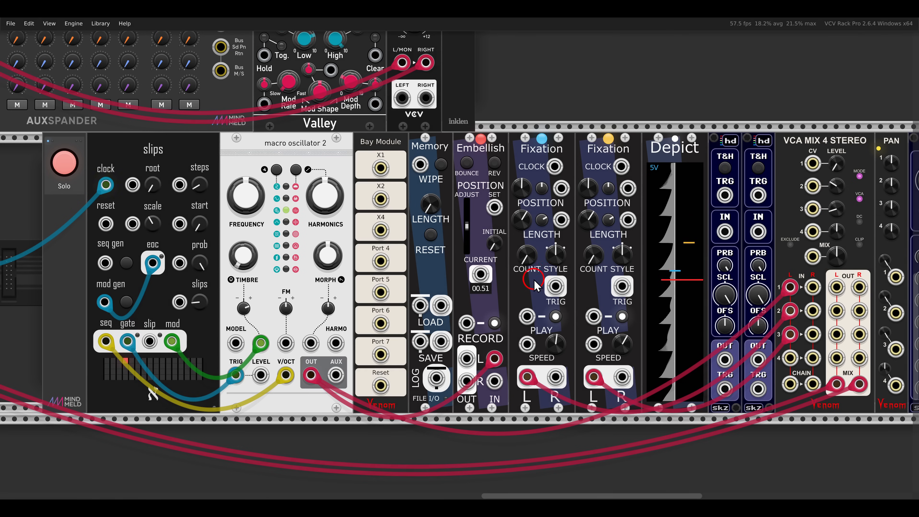
- Patch the blue and yellow Fixations' TRIG outputs into the two hd modules and cross-patch the hd outputs into the opposite Fixation's Length
scroll(575, 315, up, 3)
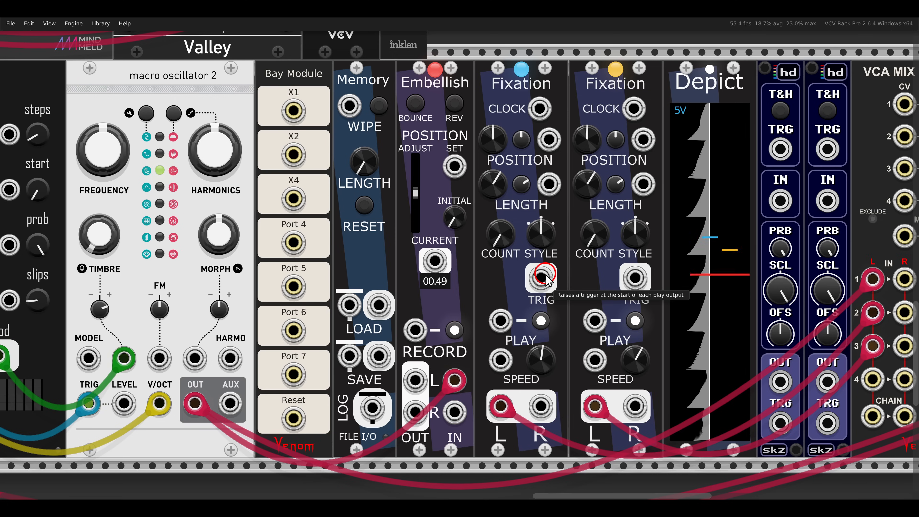
drag(546, 278, 643, 277)
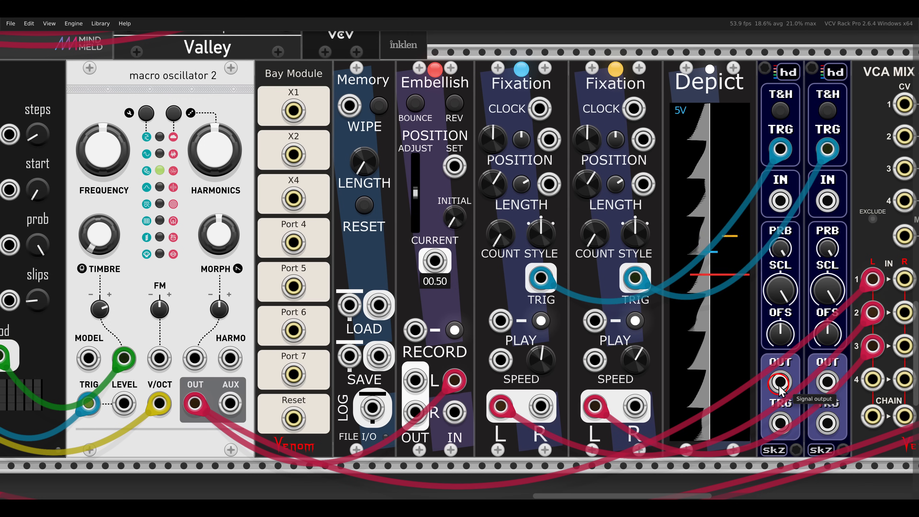
drag(780, 383, 643, 184)
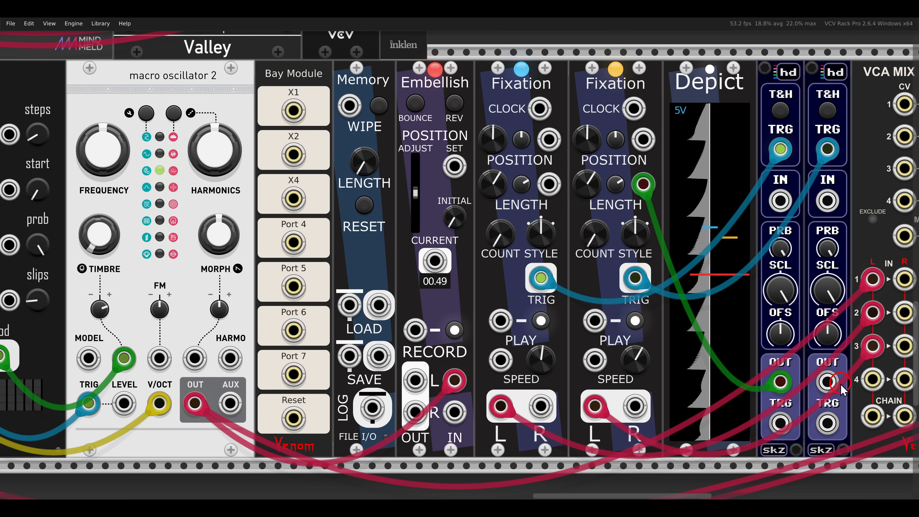
drag(839, 383, 550, 183)
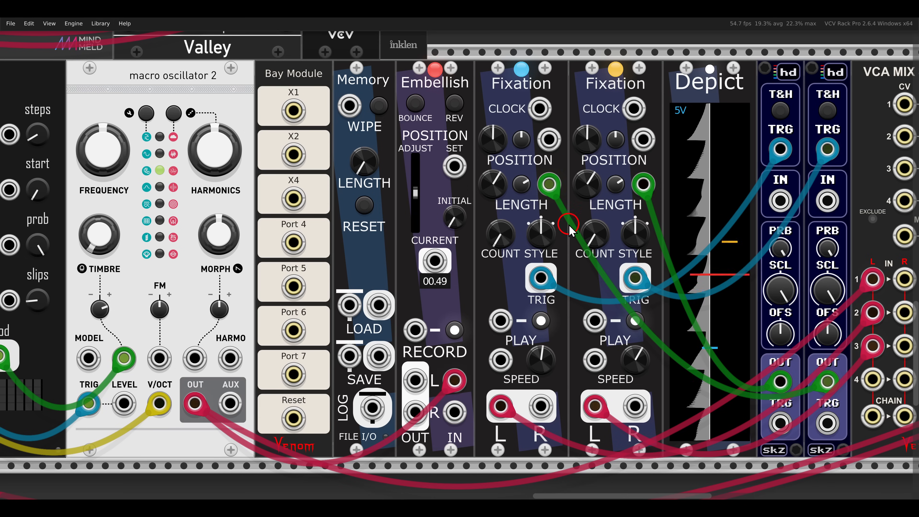
- Set the slips voice's VCA MIX 4 channel 1 level to about -6.13 dB
scroll(567, 225, down, 1)
drag(646, 230, 429, 231)
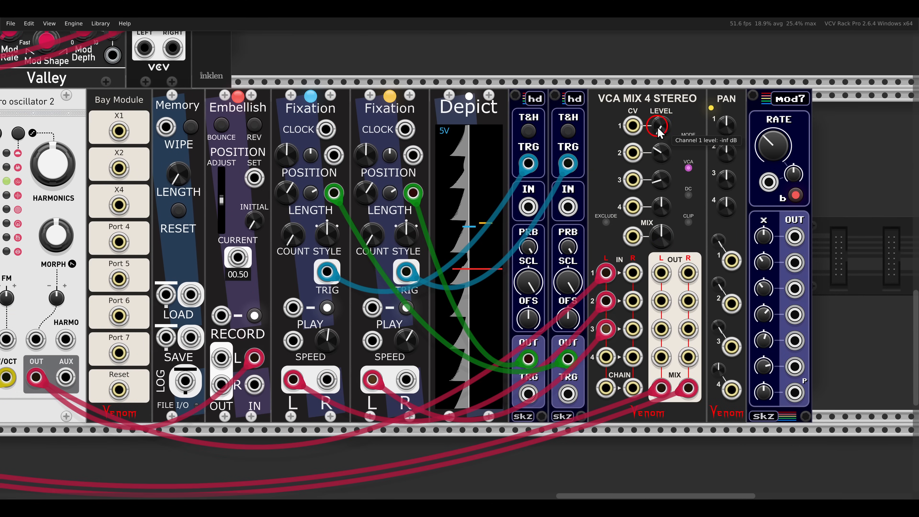
mouse_move(660, 129)
mouse_down()
mouse_move(649, 87)
mouse_move(659, 130)
mouse_up()
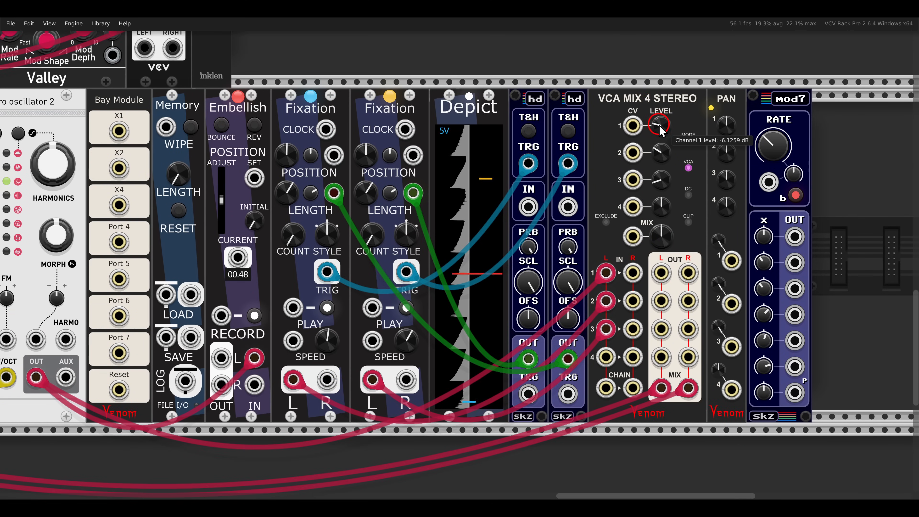
- Patch mod7's outputs 1–3 into VCA MIX 4's CV inputs 1–3 and outputs 4–6 into PAN's CV inputs 1–3
drag(795, 237, 633, 180)
drag(753, 277, 734, 261)
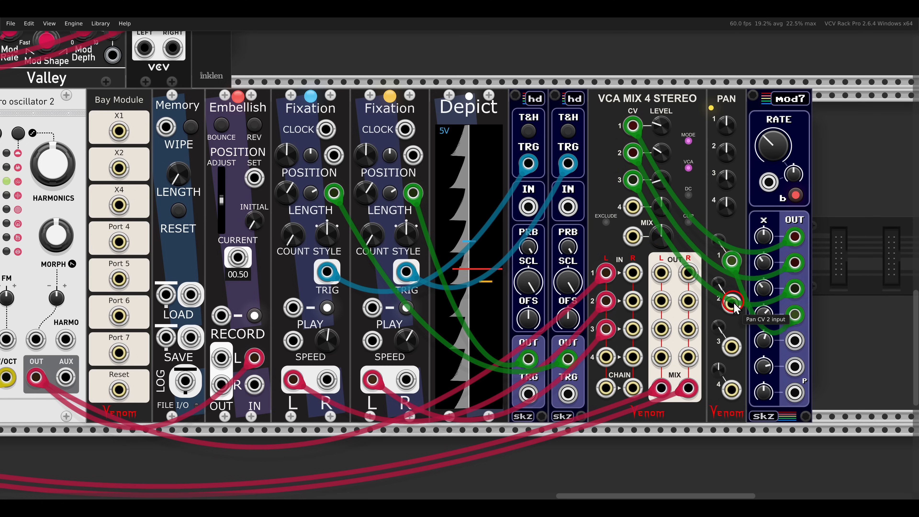
drag(734, 303, 740, 344)
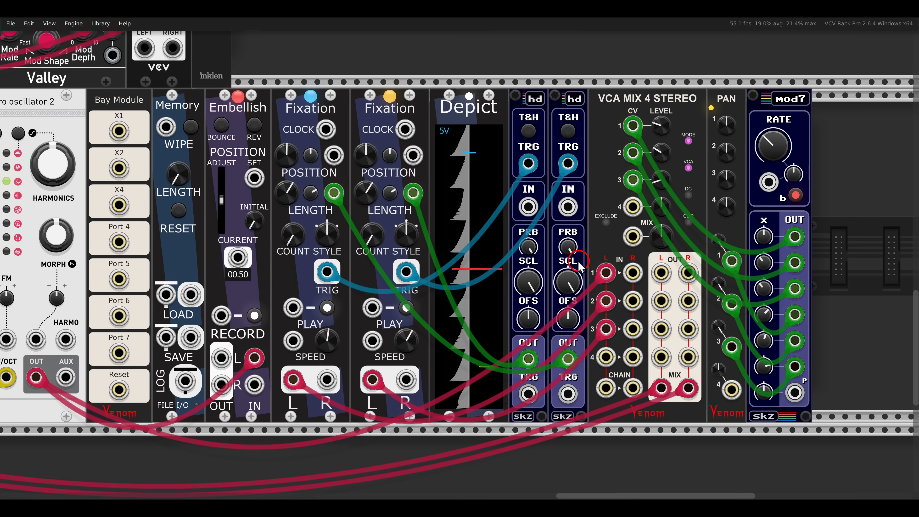
- Turn off the solo on the slips and macro oscillator 2 voice
scroll(587, 234, down, 2)
scroll(593, 231, left, 4)
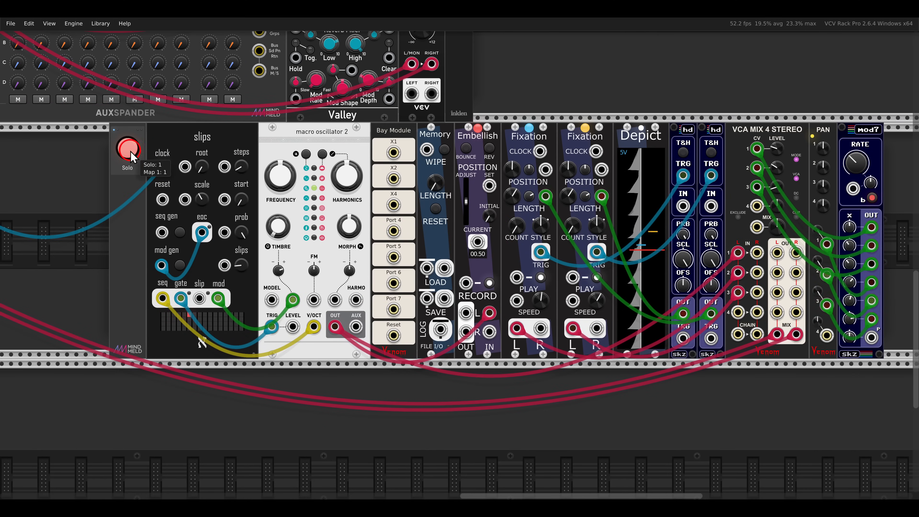
scroll(493, 106, down, 5)
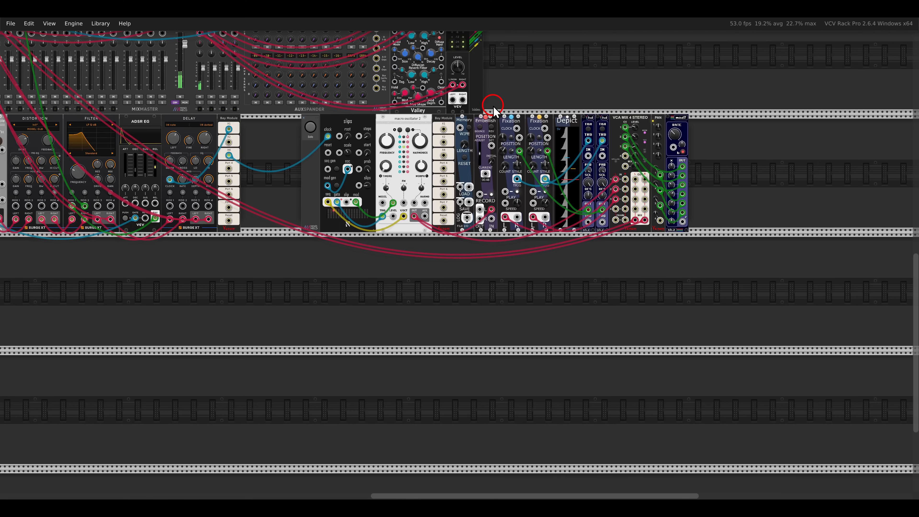
scroll(536, 267, up, 3)
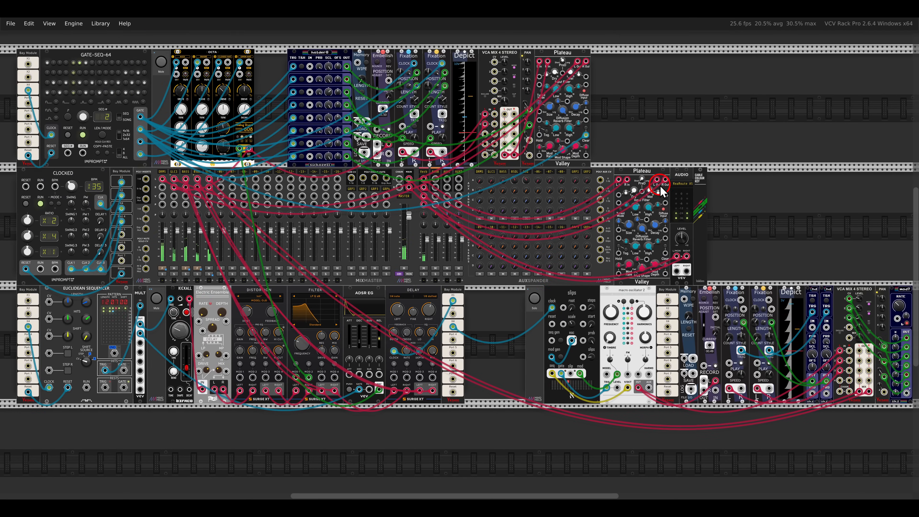
scroll(553, 273, down, 3)
scroll(702, 143, down, 1)
drag(702, 140, 693, 151)
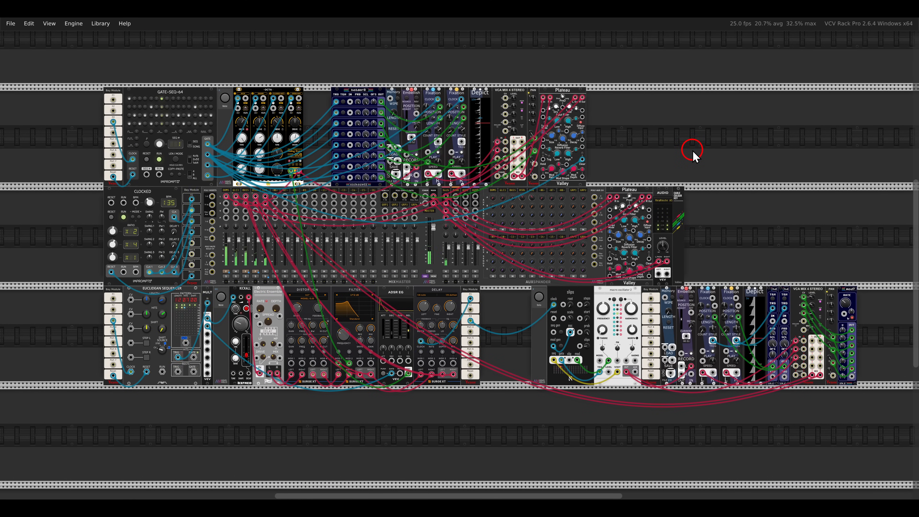
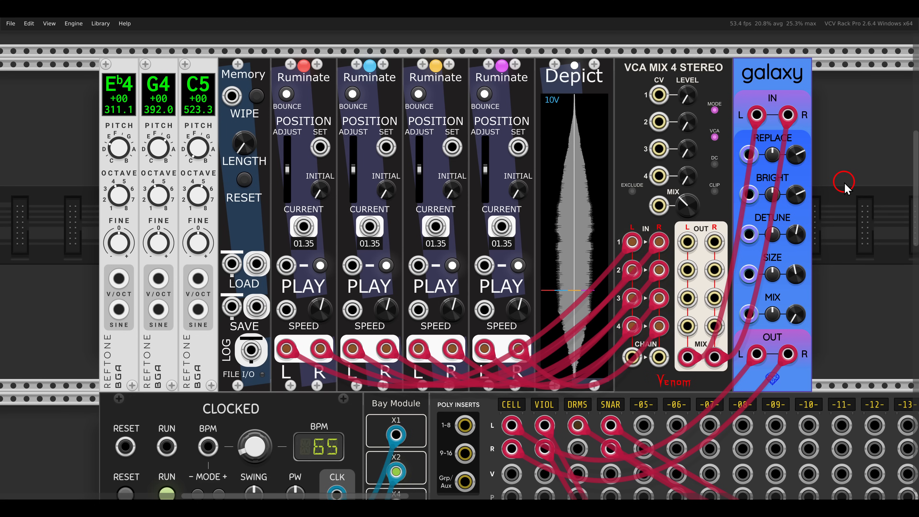
- Set the Ruminate patch's VCA MIX 4 channel 1 level to about -1.12 dB
drag(250, 54, 530, 109)
mouse_move(681, 101)
mouse_down()
mouse_move(674, 71)
mouse_move(682, 83)
mouse_up()
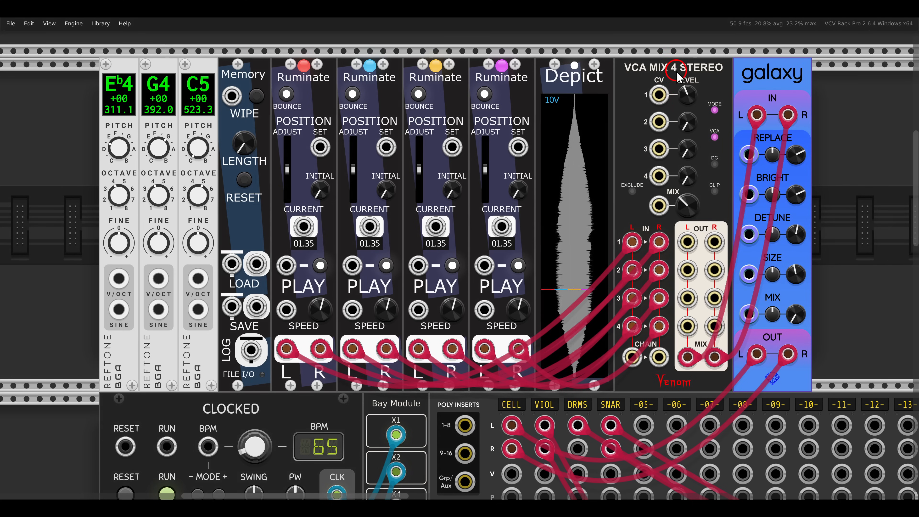
drag(686, 100, 683, 95)
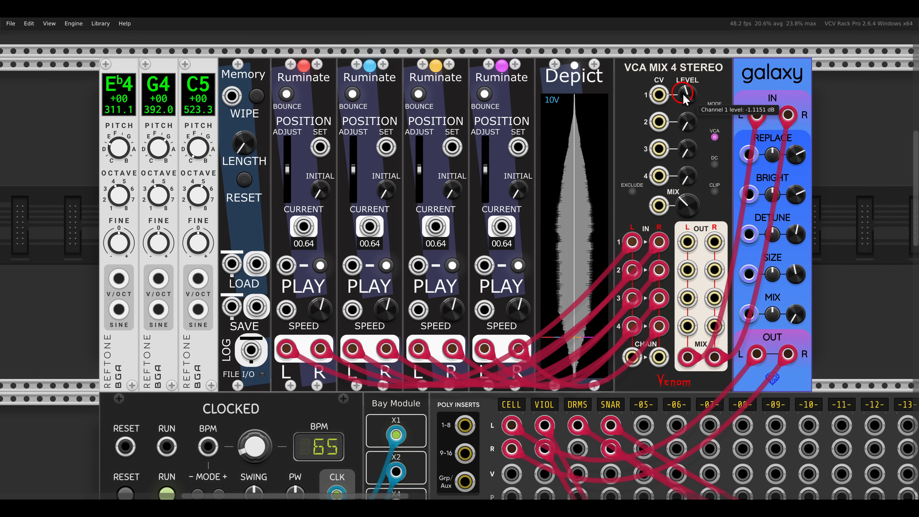
- Check the Use Speed as V/Oct option on the red, blue and yellow Ruminates
right_click(319, 88)
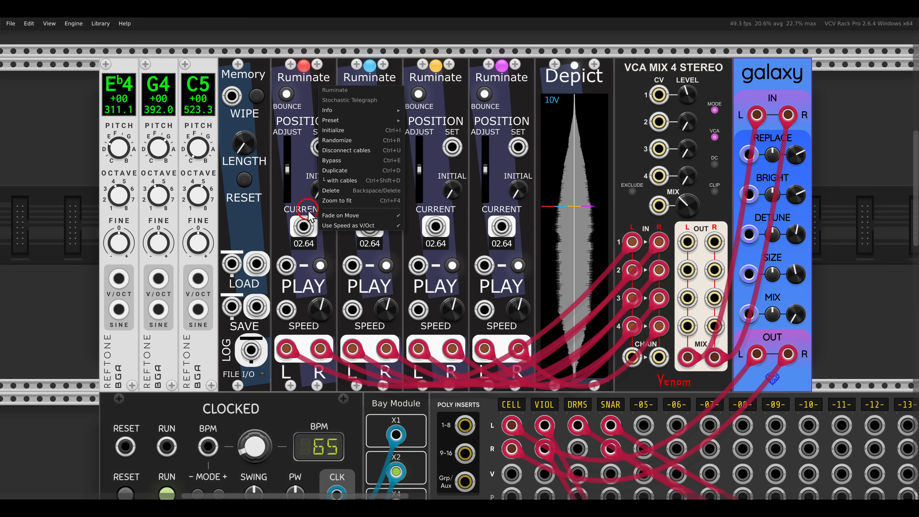
right_click(367, 78)
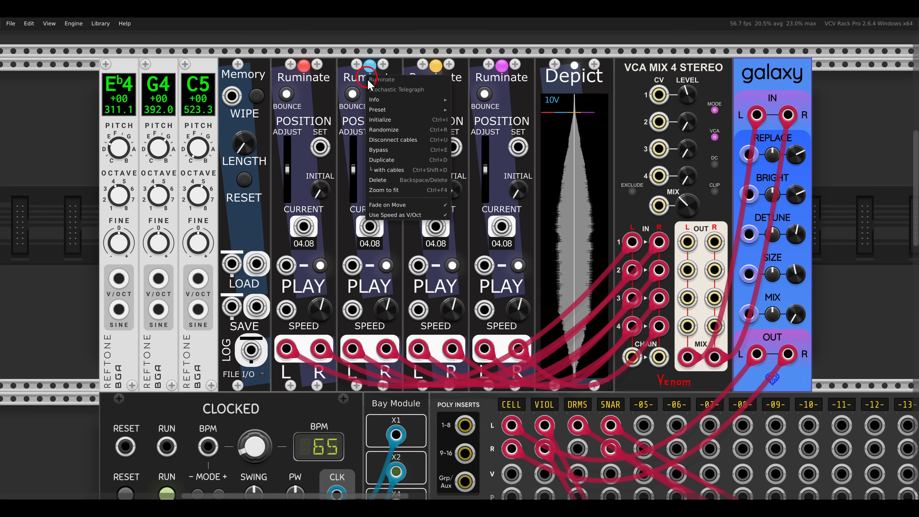
click(401, 215)
right_click(432, 82)
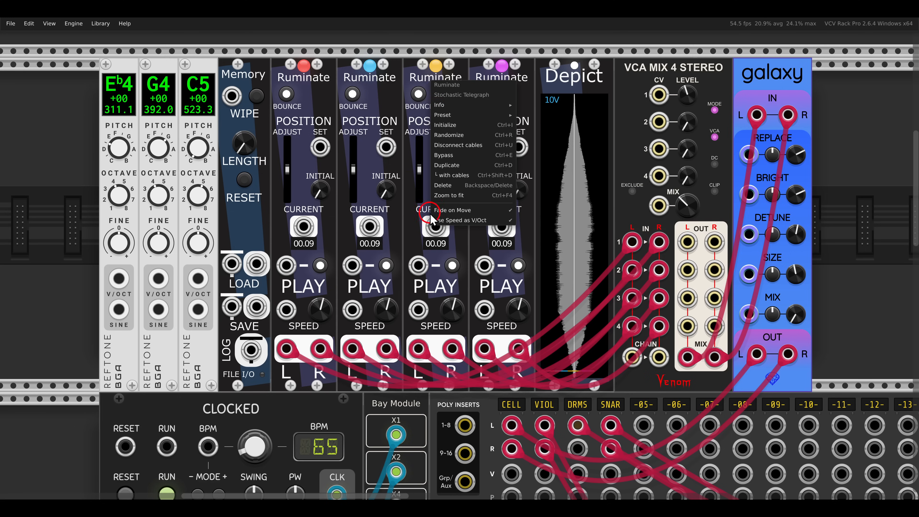
click(419, 80)
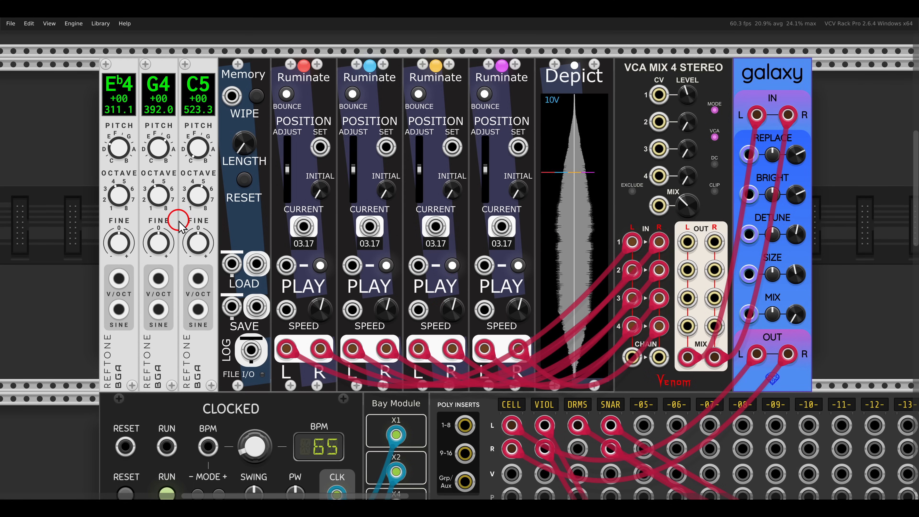
- Patch E♭4, G4 and C5 V/Oct into the blue, yellow and purple Ruminates' Speed inputs, raising mixer channel 2 and setting channel 3 to about -4.85 dB
drag(118, 279, 352, 310)
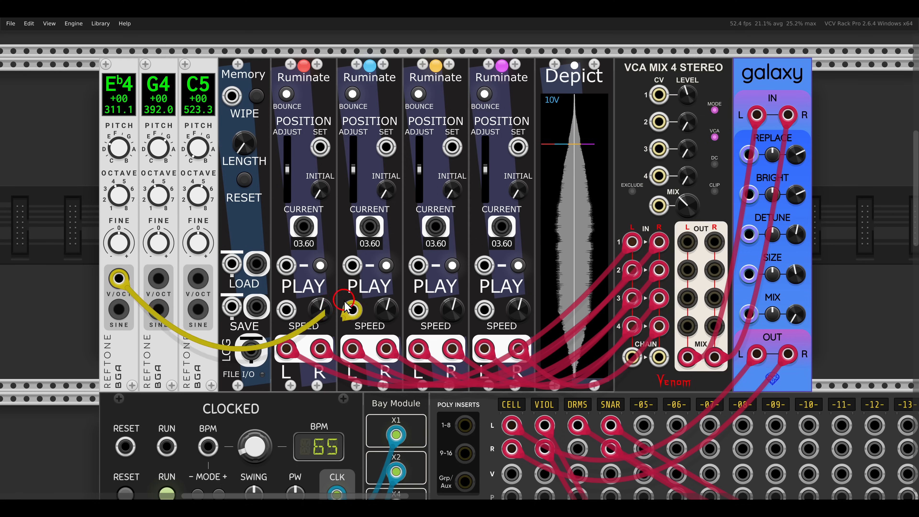
drag(686, 132, 683, 107)
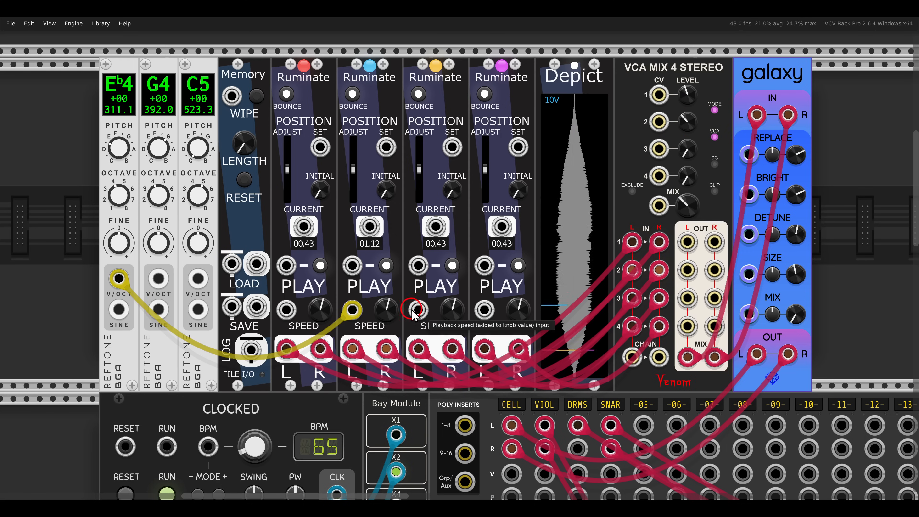
drag(158, 279, 419, 310)
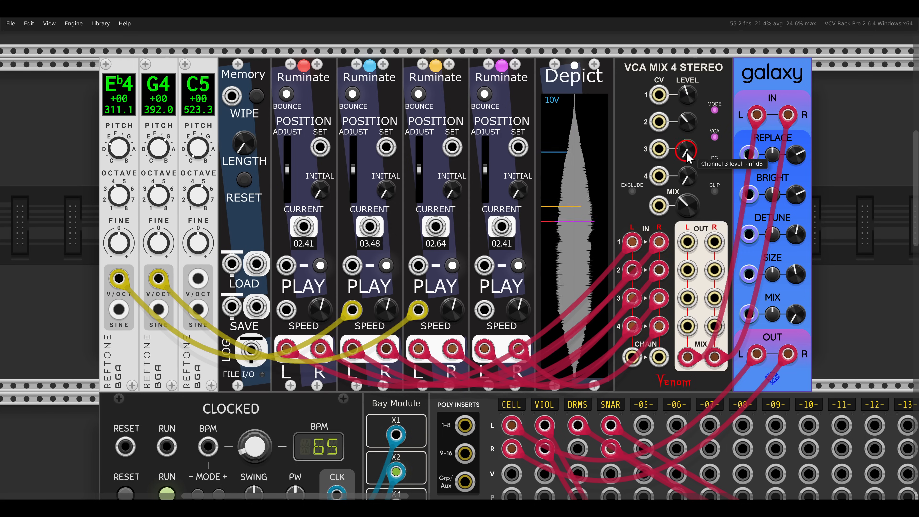
mouse_move(688, 151)
mouse_down()
mouse_move(689, 143)
mouse_move(690, 159)
mouse_move(684, 142)
mouse_up()
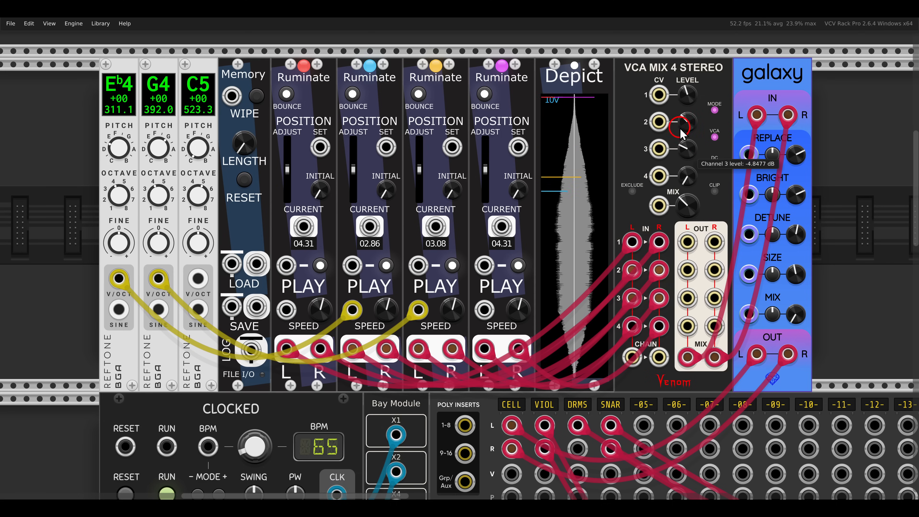
drag(198, 279, 484, 309)
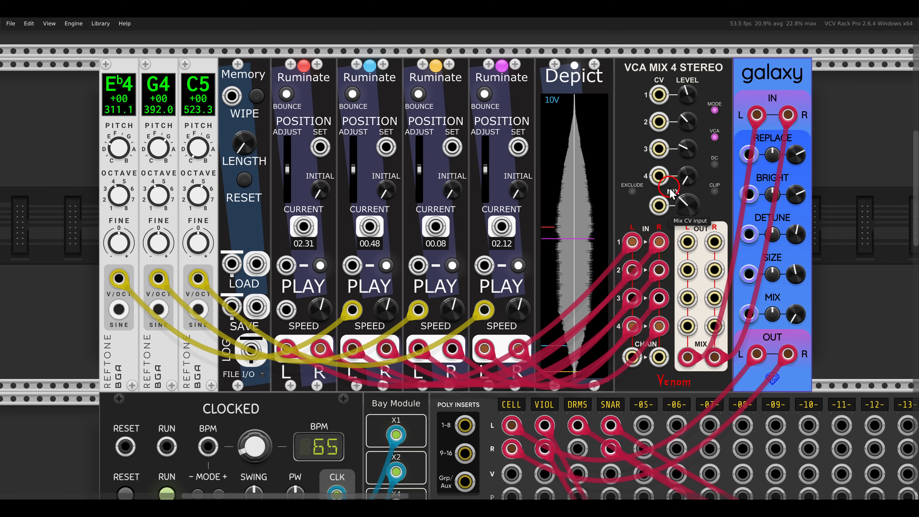
- Raise the VCA MIX 4 channel 4 level and turn up galaxy's Mix amount
mouse_move(683, 168)
mouse_down()
mouse_move(685, 176)
mouse_move(674, 158)
mouse_up()
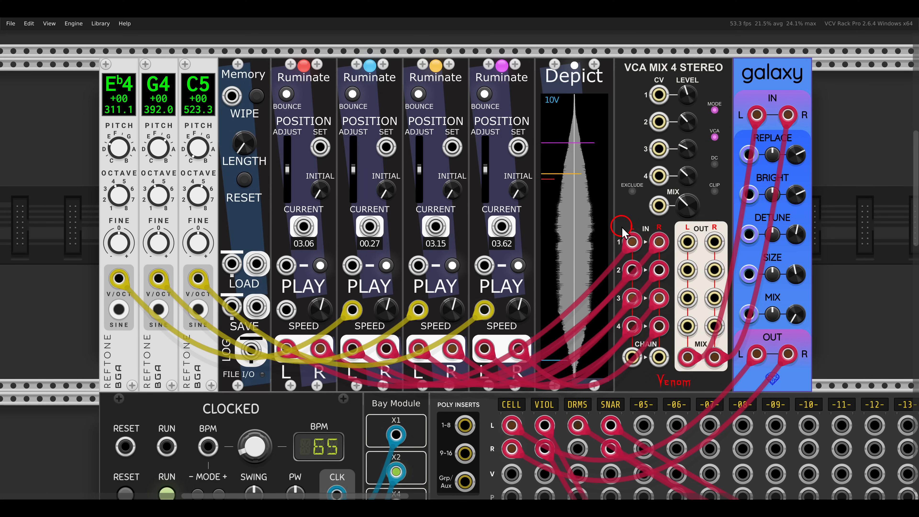
drag(796, 314, 779, 279)
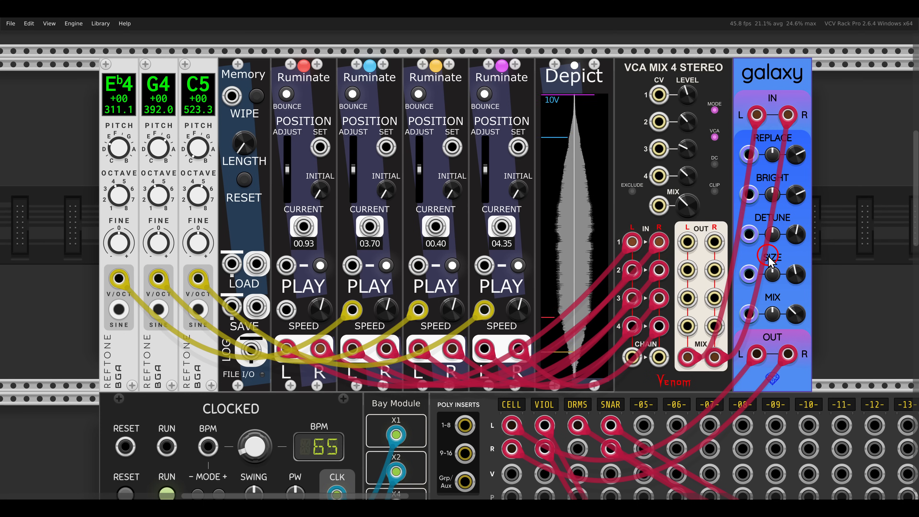
- Review the red Fixation's Use Speed as V/Oct option and start playback on the Fixation heads below the mixer
scroll(778, 255, down, 2)
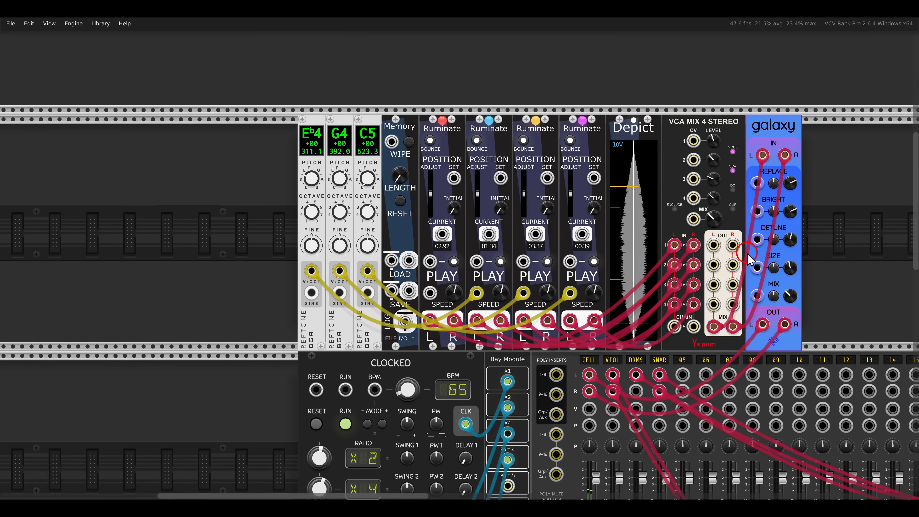
scroll(643, 259, down, 8)
scroll(590, 210, up, 3)
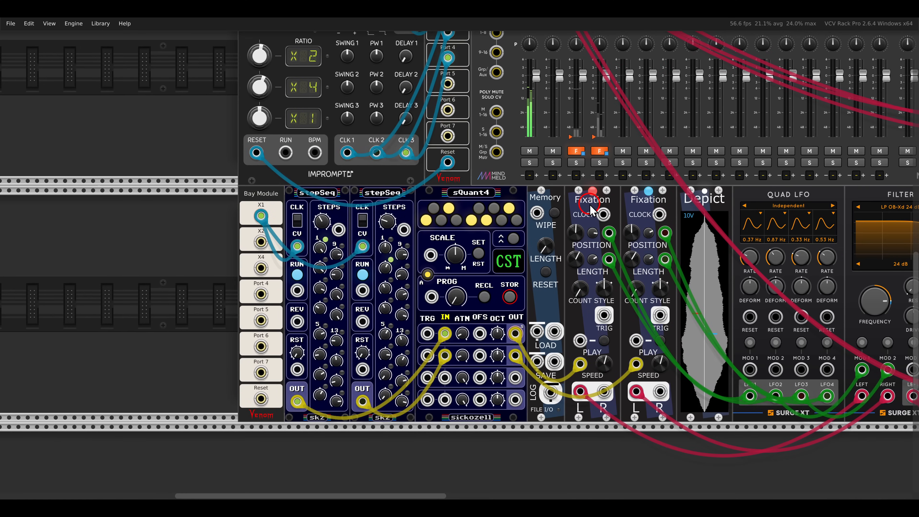
scroll(804, 355, up, 1)
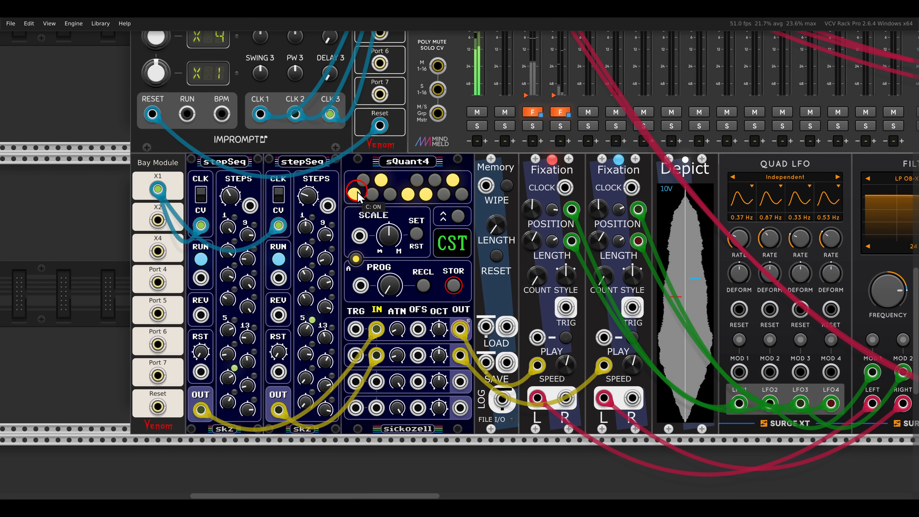
right_click(547, 180)
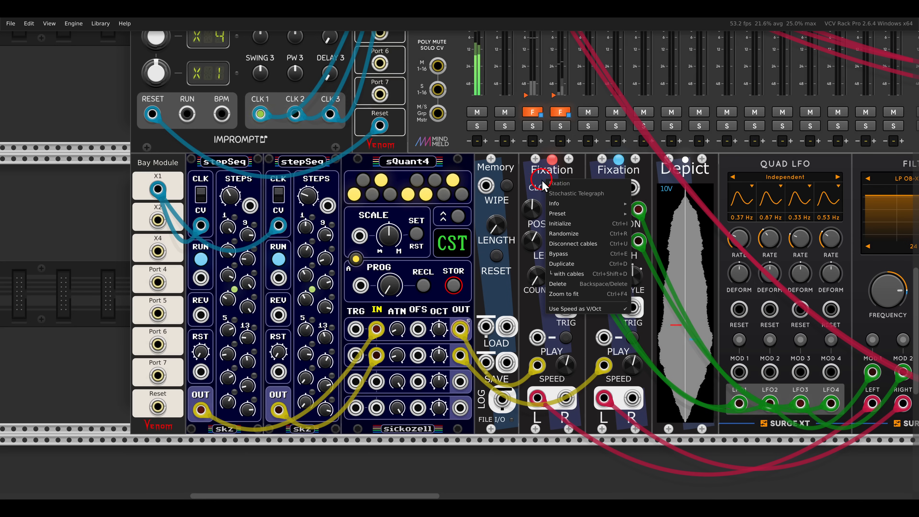
click(579, 309)
click(633, 338)
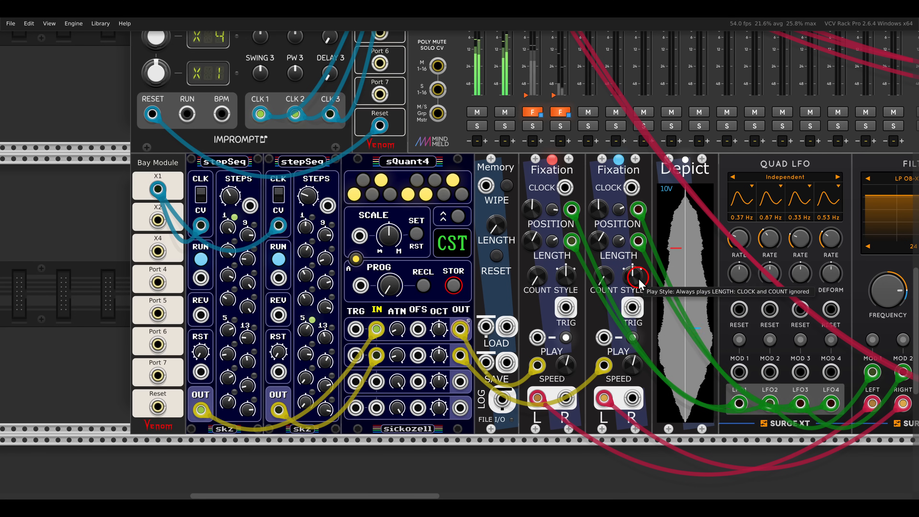
- Unmute the DRMS and SNAR mixer channels with the Mute switch beside GATE-SEQ-64
scroll(639, 279, down, 2)
scroll(639, 279, down, 5)
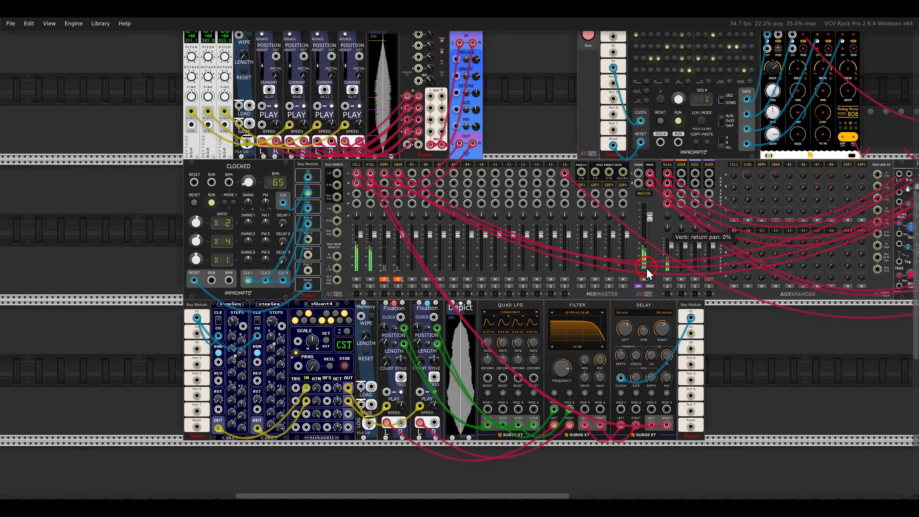
scroll(608, 312, down, 1)
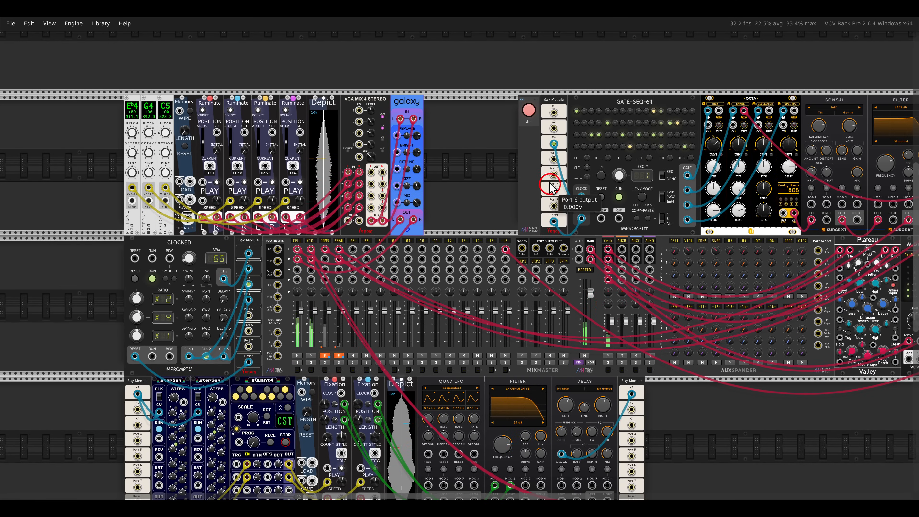
click(529, 111)
scroll(484, 176, down, 3)
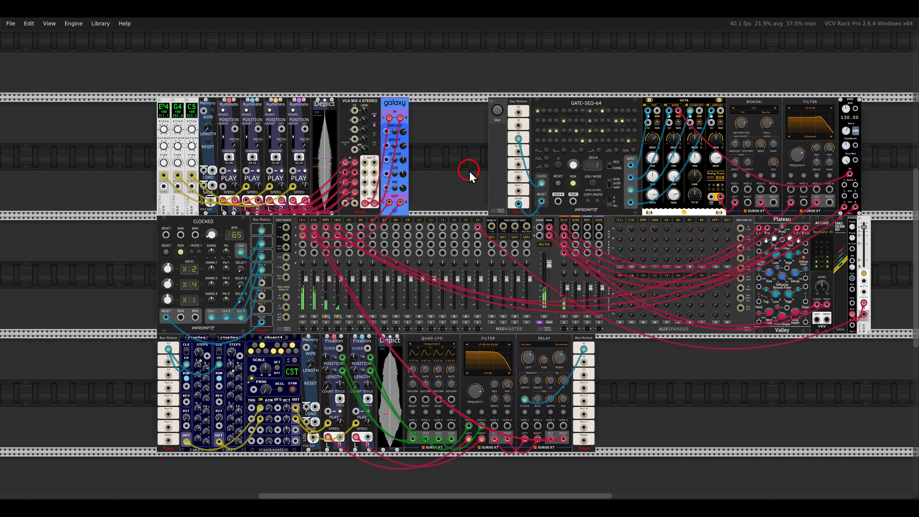
drag(470, 171, 471, 170)
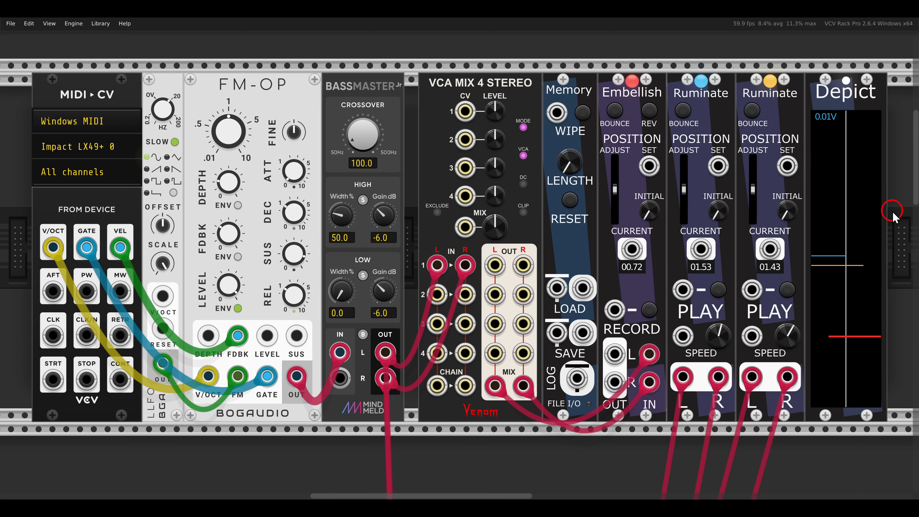
- In the FM-OP patch, start Embellish recording and the blue Ruminate playing, then shift the blue head's position relative to the record head
click(650, 310)
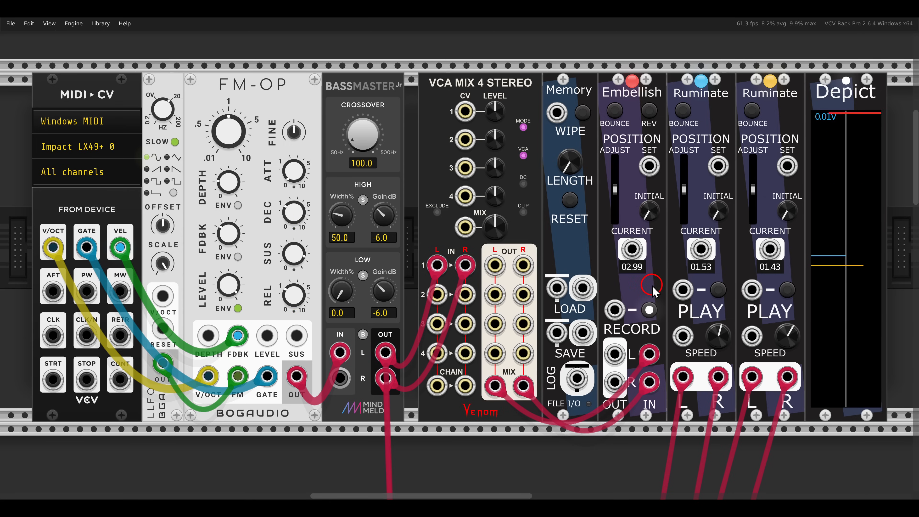
click(718, 290)
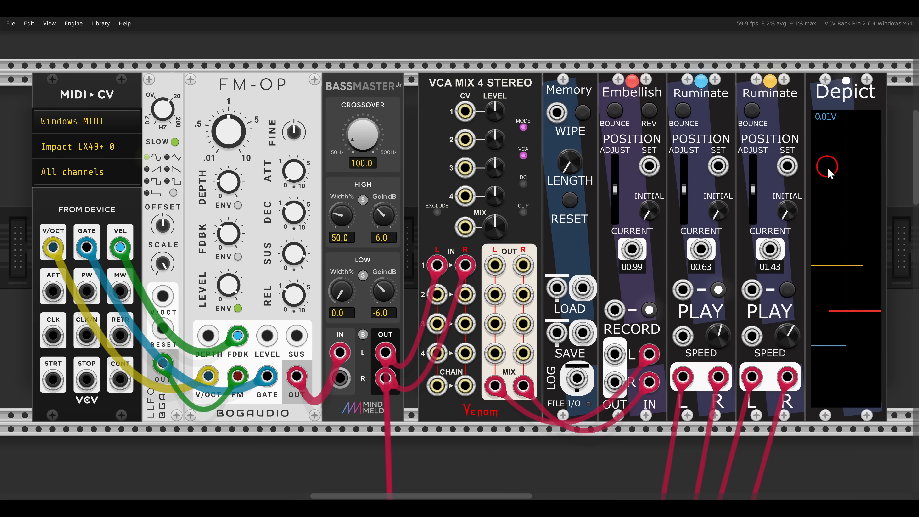
drag(684, 189, 684, 208)
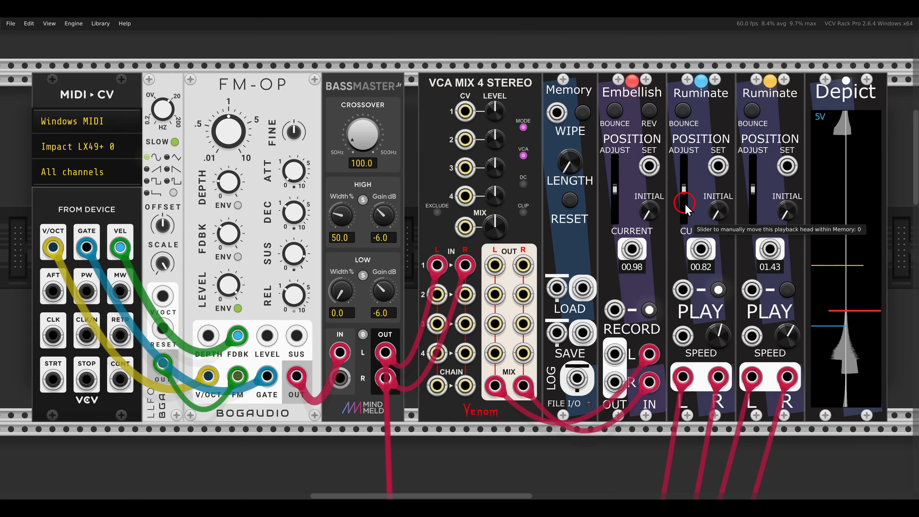
drag(685, 193, 683, 217)
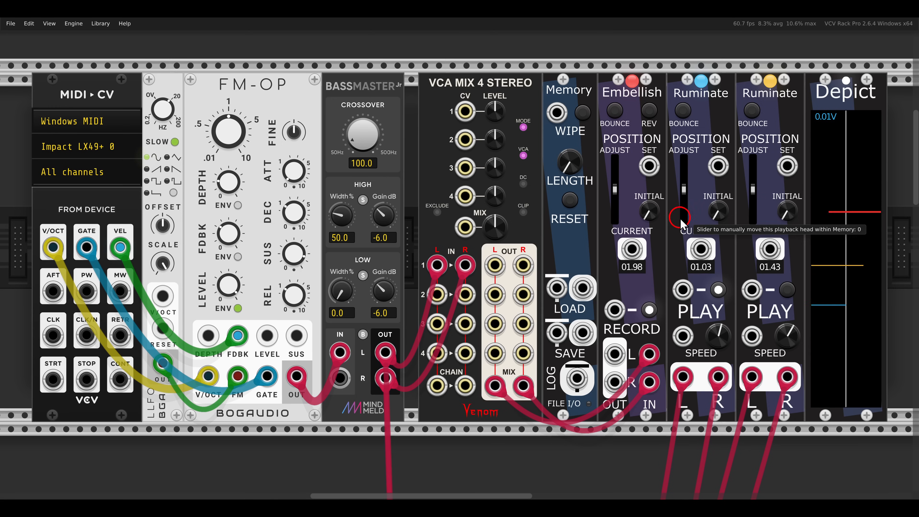
drag(411, 245, 478, 287)
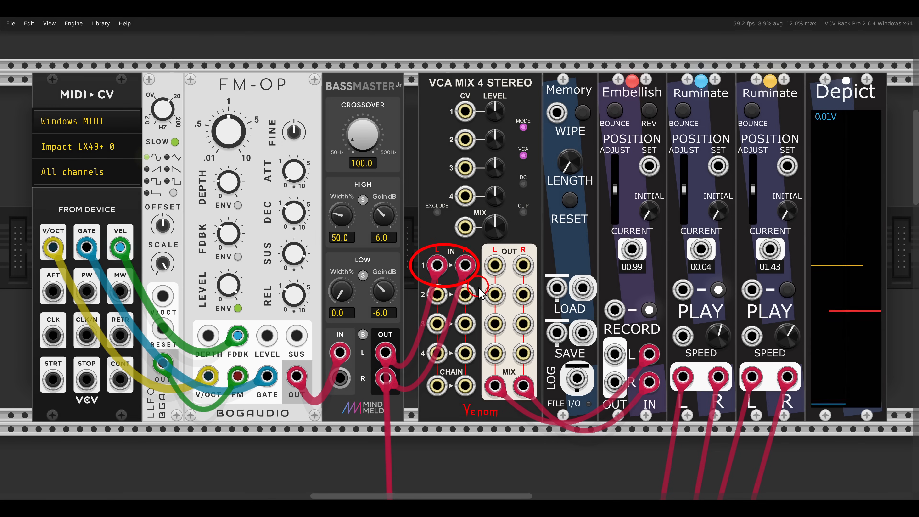
mouse_move(474, 367)
mouse_down()
mouse_move(543, 410)
mouse_move(593, 380)
mouse_move(627, 378)
mouse_up()
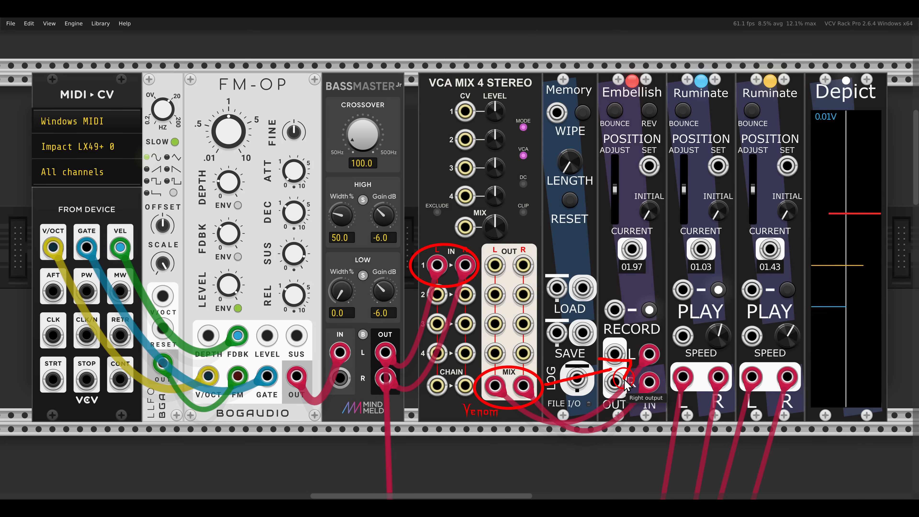
key(Escape)
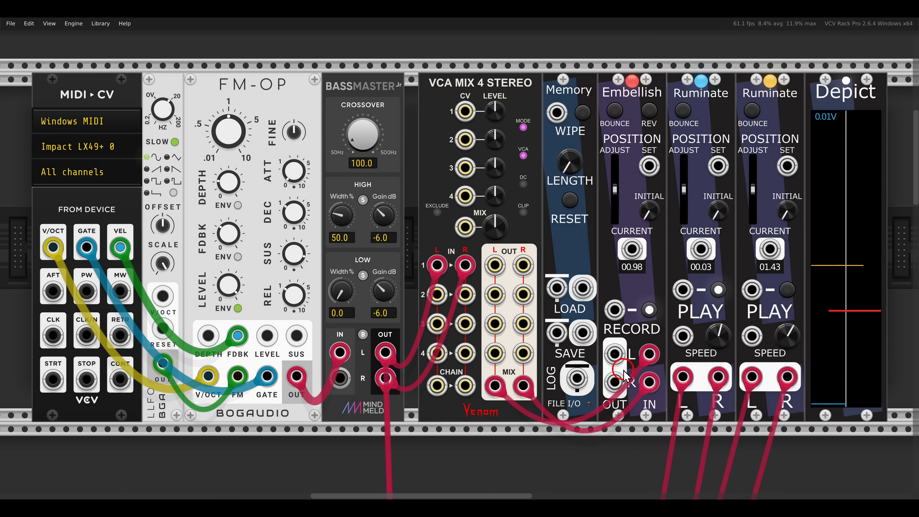
drag(593, 336, 632, 405)
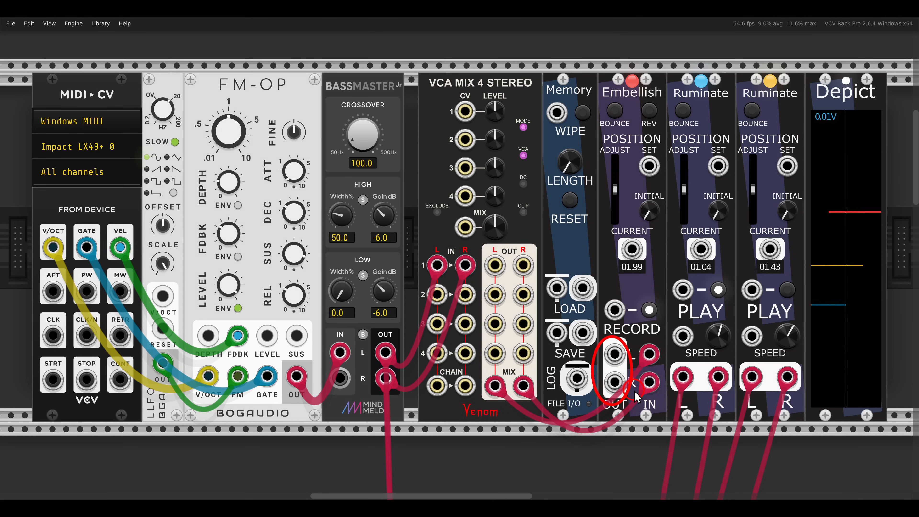
key(Escape)
- Patch Embellish's left and right outputs into VCA MIX 4 channel 2 at a reduced level and reposition the blue Ruminate's playback head
mouse_move(620, 356)
mouse_down()
mouse_move(481, 334)
mouse_move(441, 298)
mouse_move(596, 347)
mouse_move(614, 381)
mouse_up()
drag(643, 308, 654, 325)
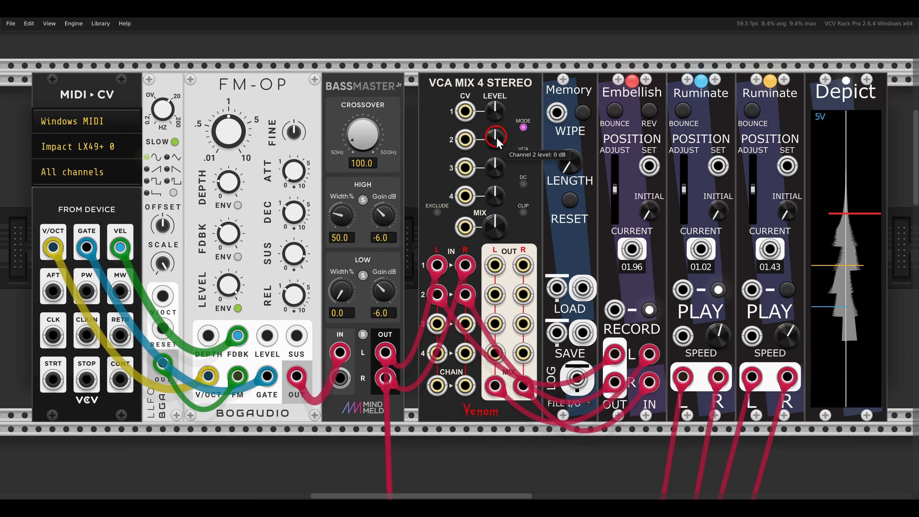
drag(497, 139, 495, 176)
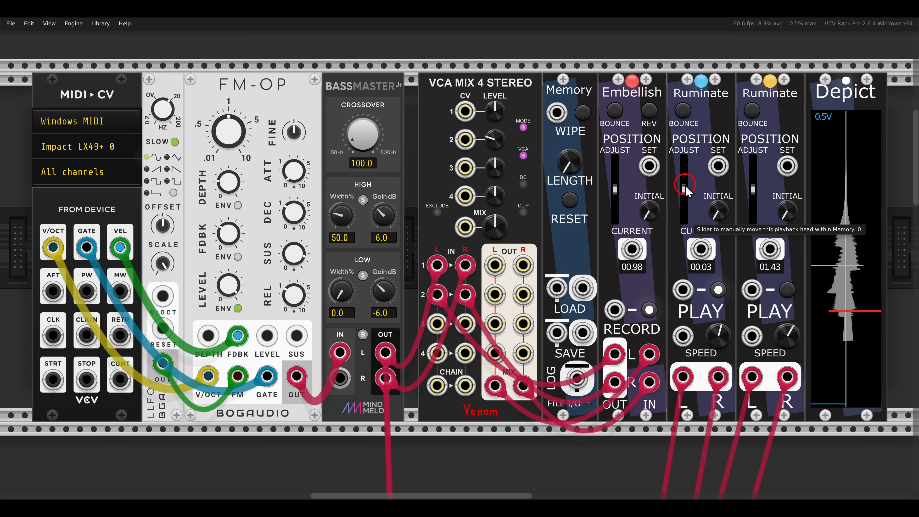
drag(684, 189, 686, 202)
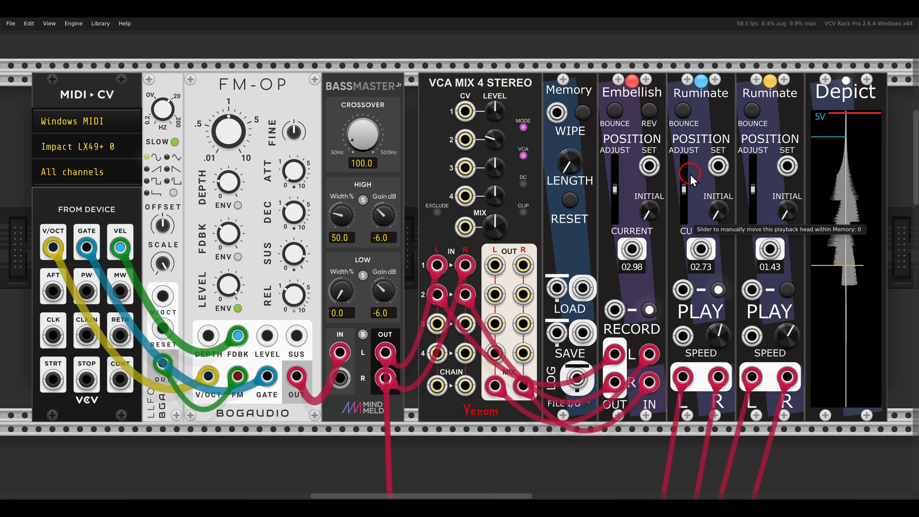
drag(686, 189, 684, 217)
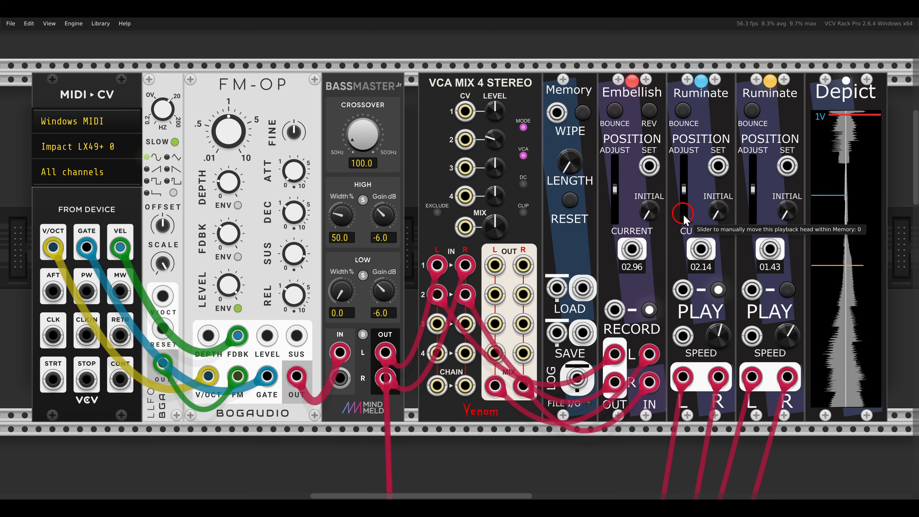
- Start the yellow Ruminate playing and turn on reverse for the Embellish record head
click(787, 289)
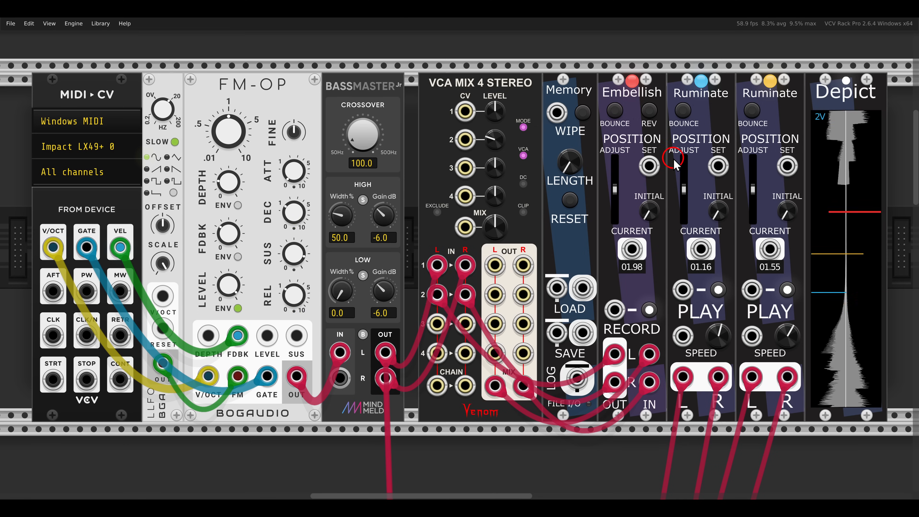
click(650, 112)
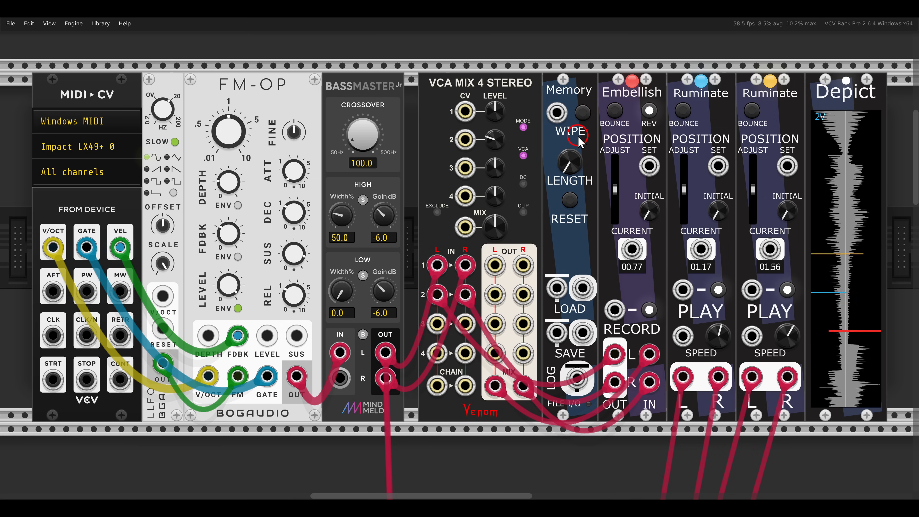
- Replace Embellish's cables at VCA MIX 4 channel 2 with the yellow Ruminate's left and right outputs and adjust the channel 2 level
double_click(438, 295)
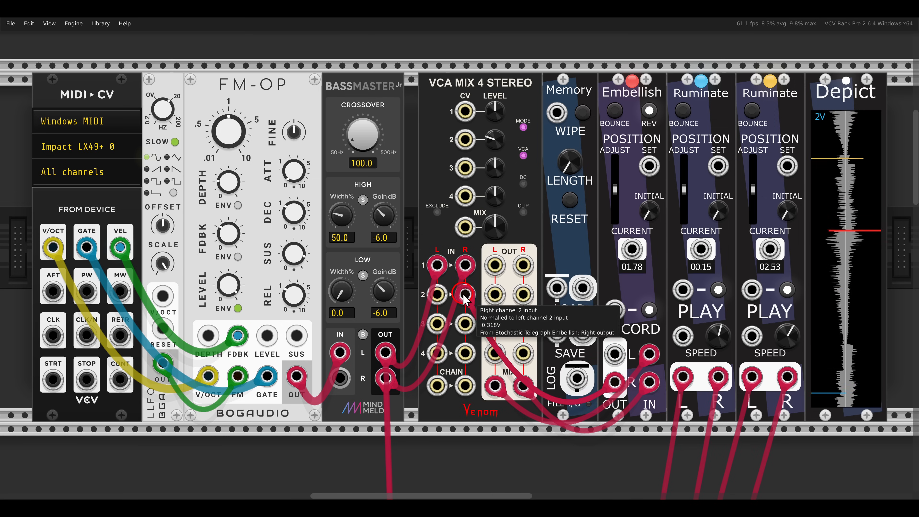
double_click(464, 295)
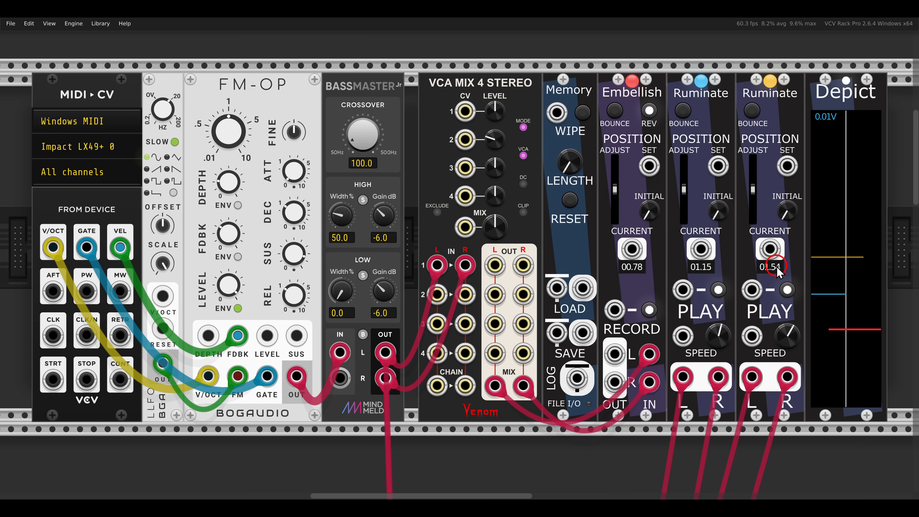
drag(437, 294, 751, 377)
drag(466, 294, 784, 378)
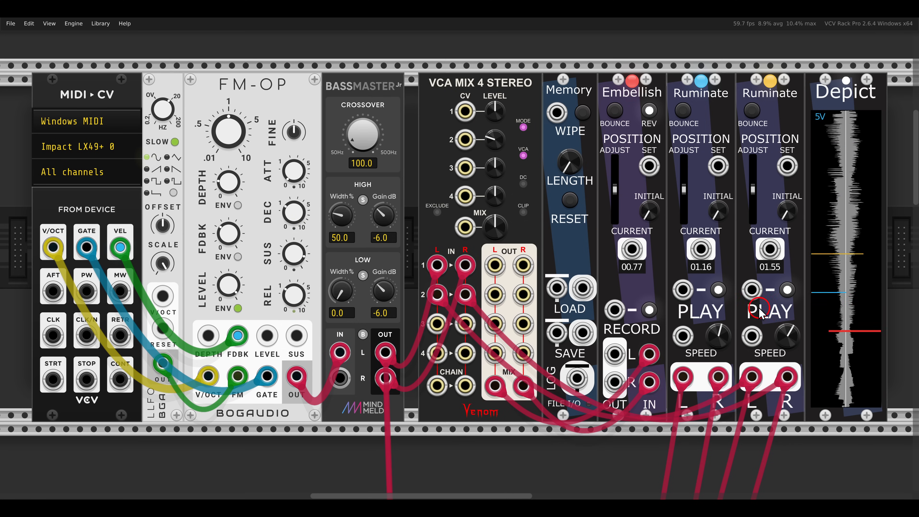
drag(498, 143, 498, 155)
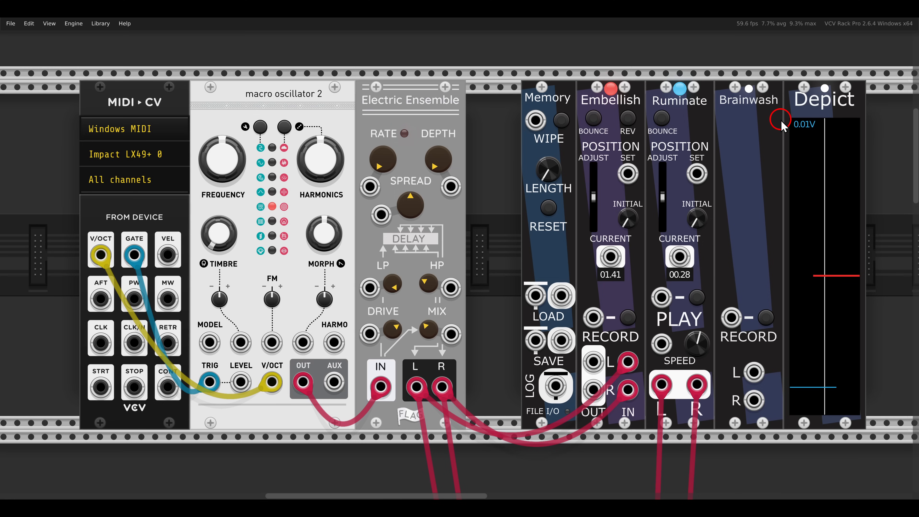
- Start Embellish recording in the macro oscillator 2 and Electric Ensemble patch
click(628, 318)
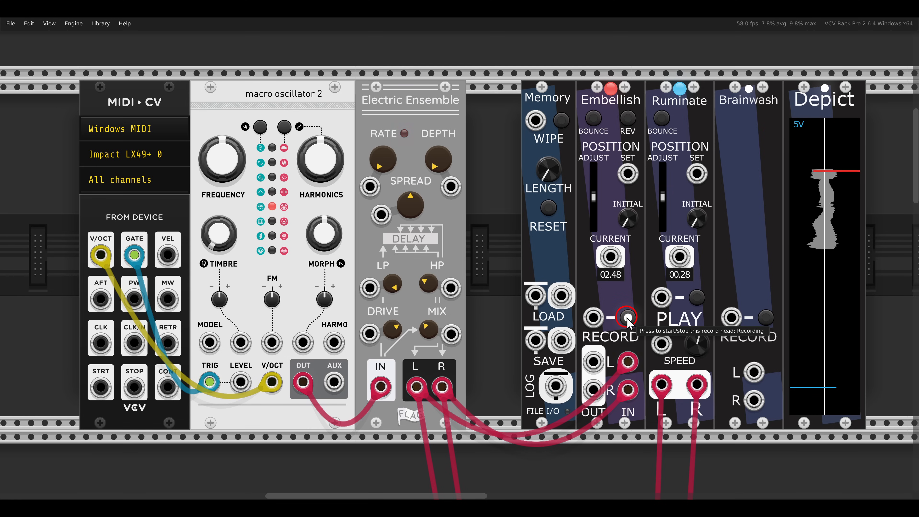
- Stop the Embellish recording and start Ruminate playing back the recorded memory
click(628, 317)
click(697, 297)
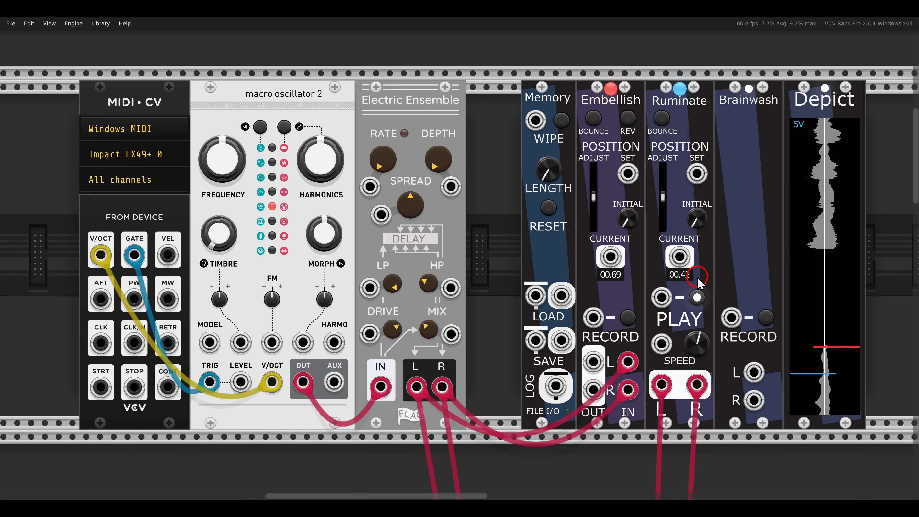
- Move Electric Ensemble's left and right cables from Embellish's inputs to Brainwash's L and R inputs and record a Brainwash take
drag(628, 362, 746, 366)
drag(626, 385, 749, 395)
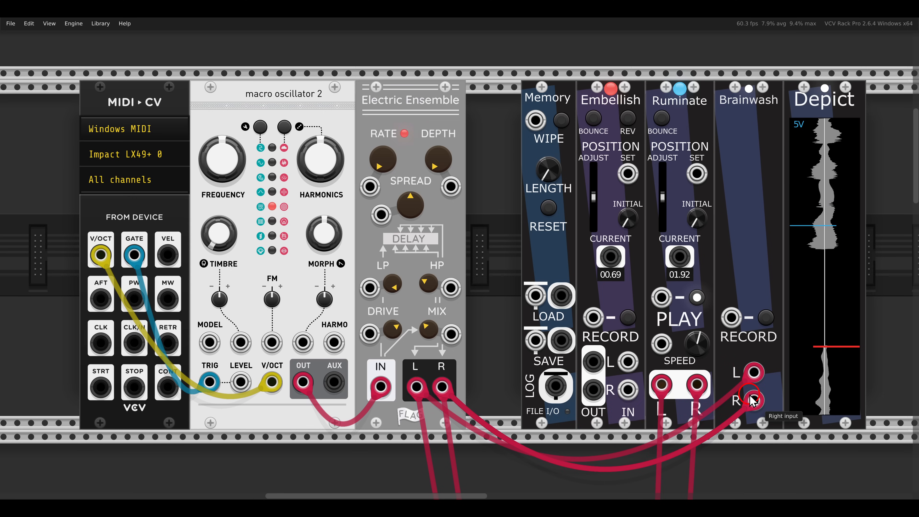
click(767, 319)
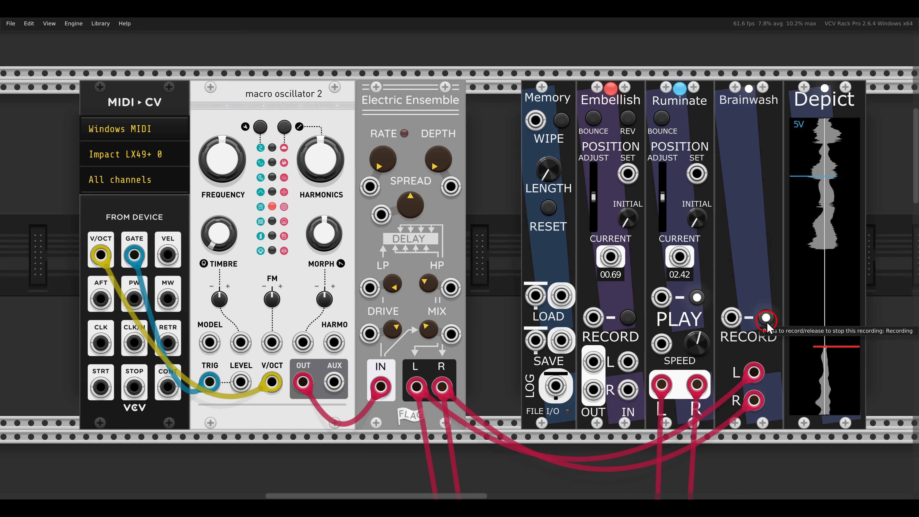
drag(767, 322, 767, 322)
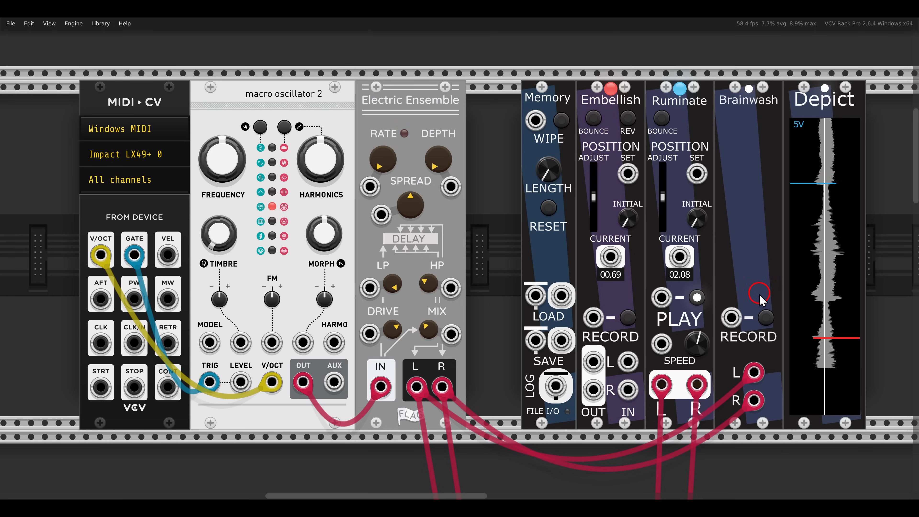
- Record another Brainwash take into the memory and stop Ruminate's playback
click(767, 318)
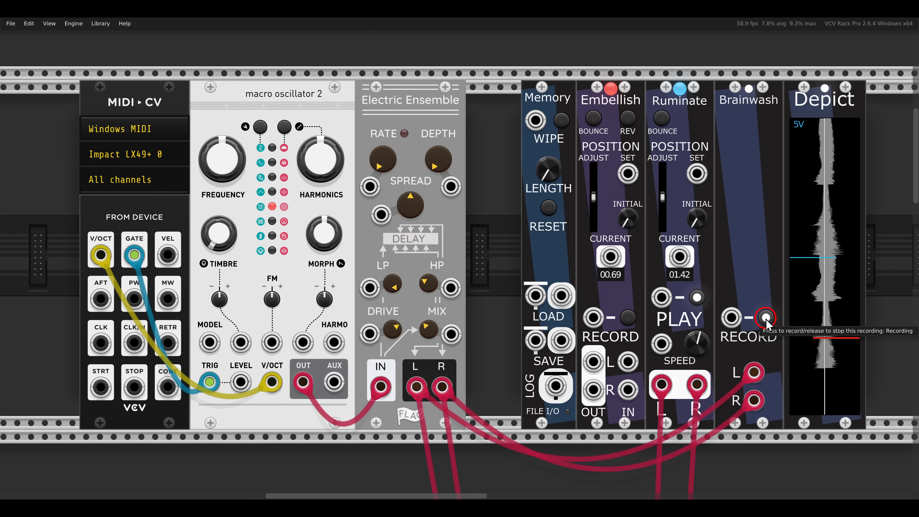
click(767, 317)
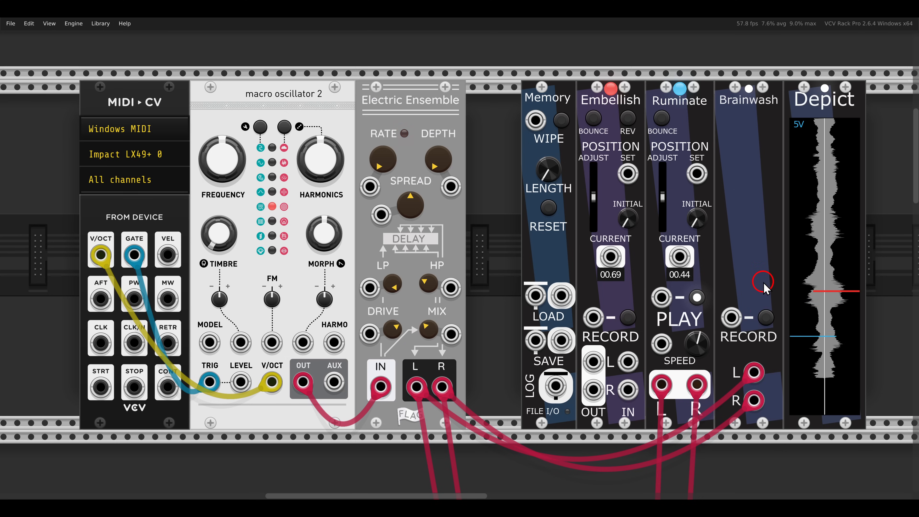
click(698, 297)
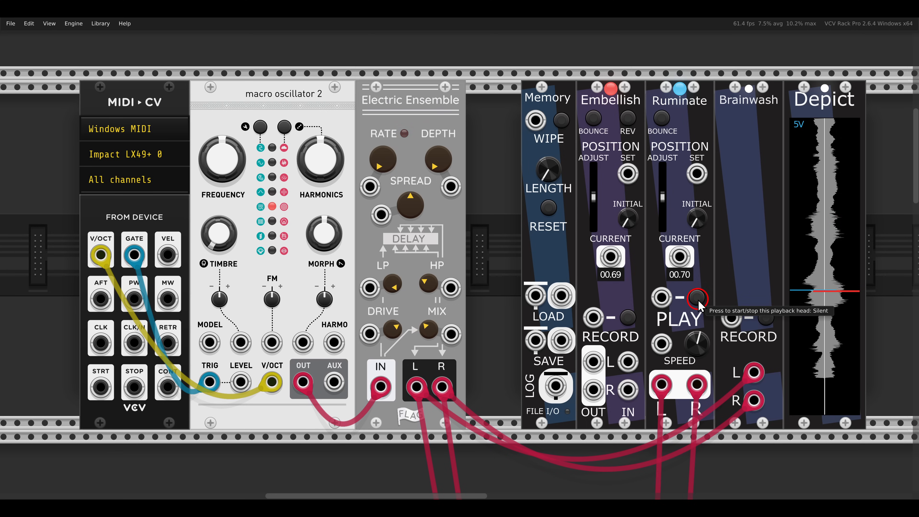